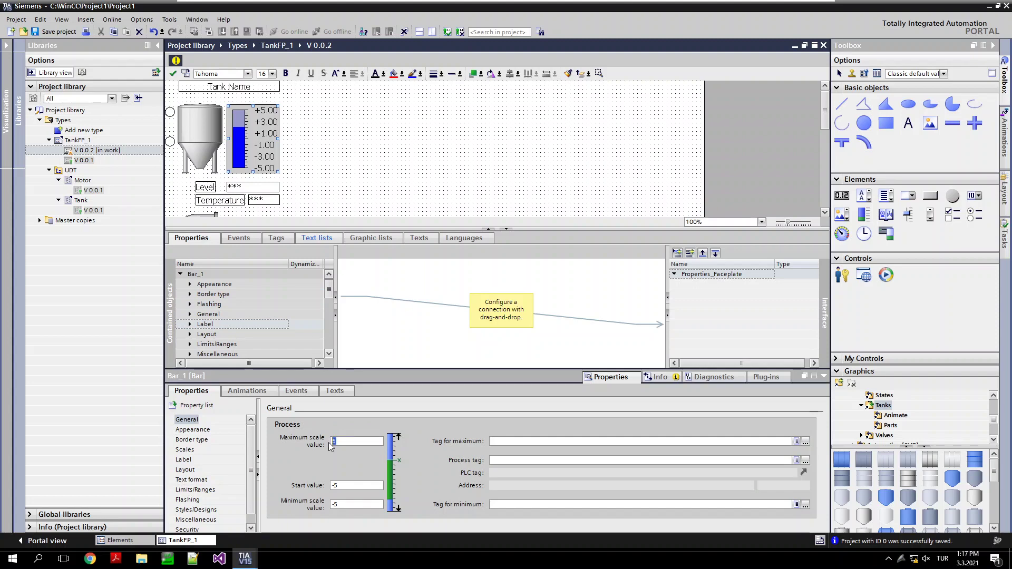
- Set the bar's maximum scale value to 100 and its start value to 0
type("1")
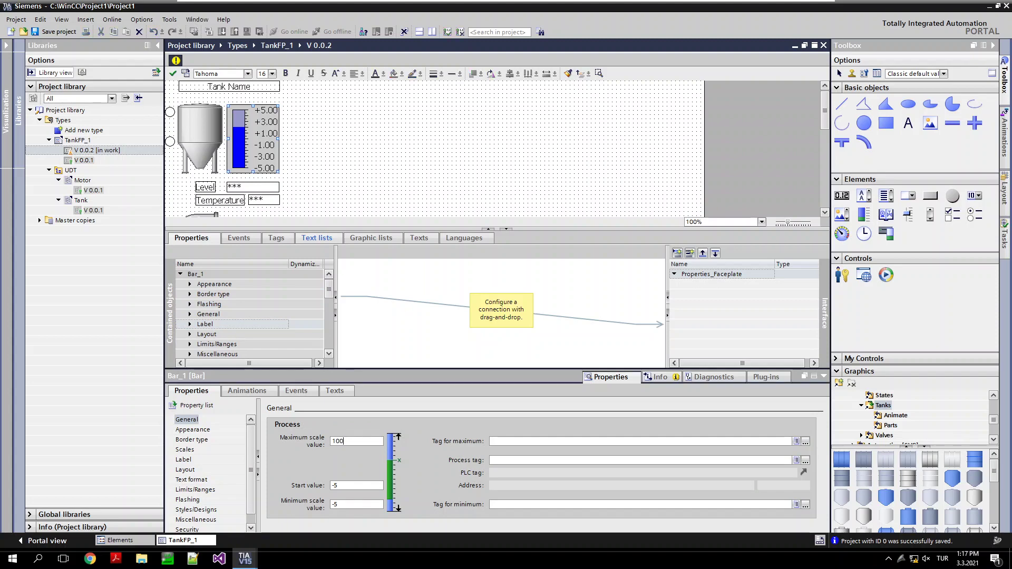
type("00")
key("Tab")
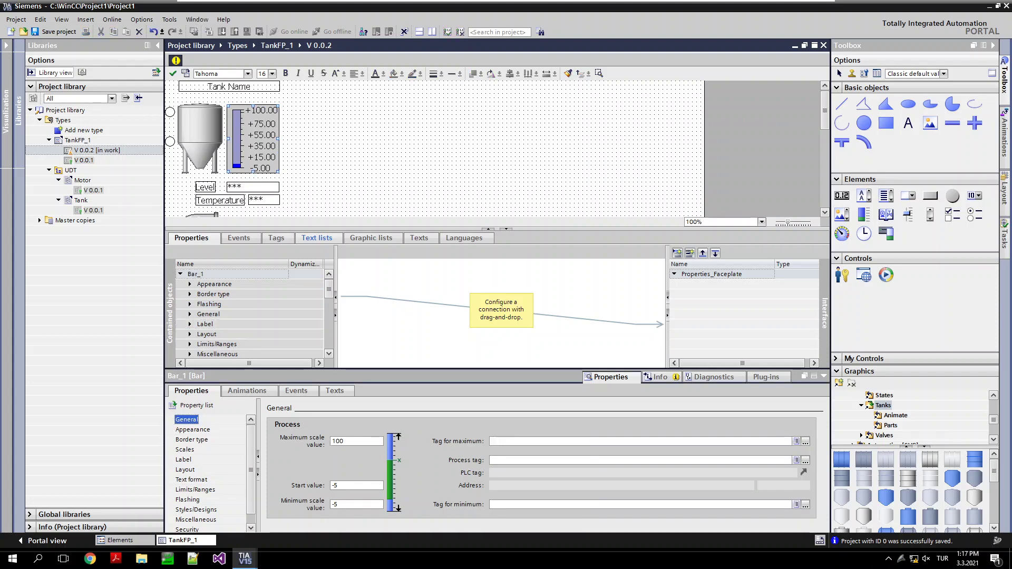
left_click(348, 486)
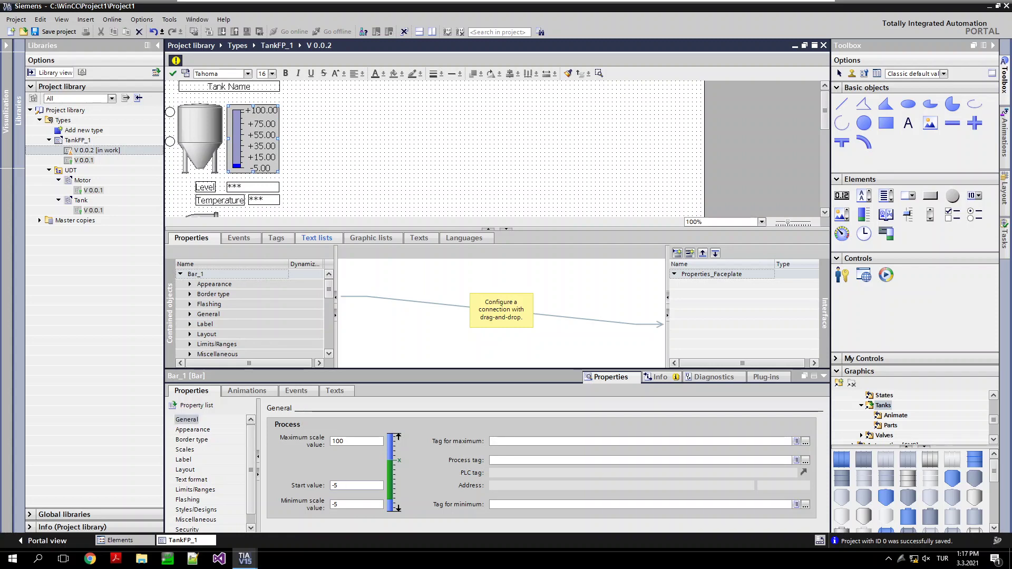
type("0")
key("Tab")
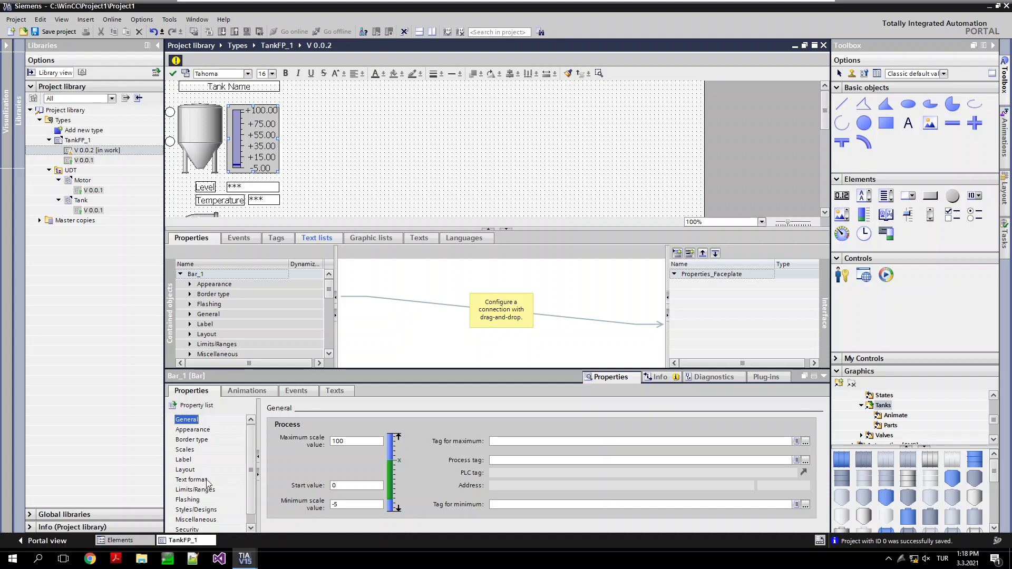
- Set the total length of the large interval in the bar's scale settings to 5
left_click(218, 511)
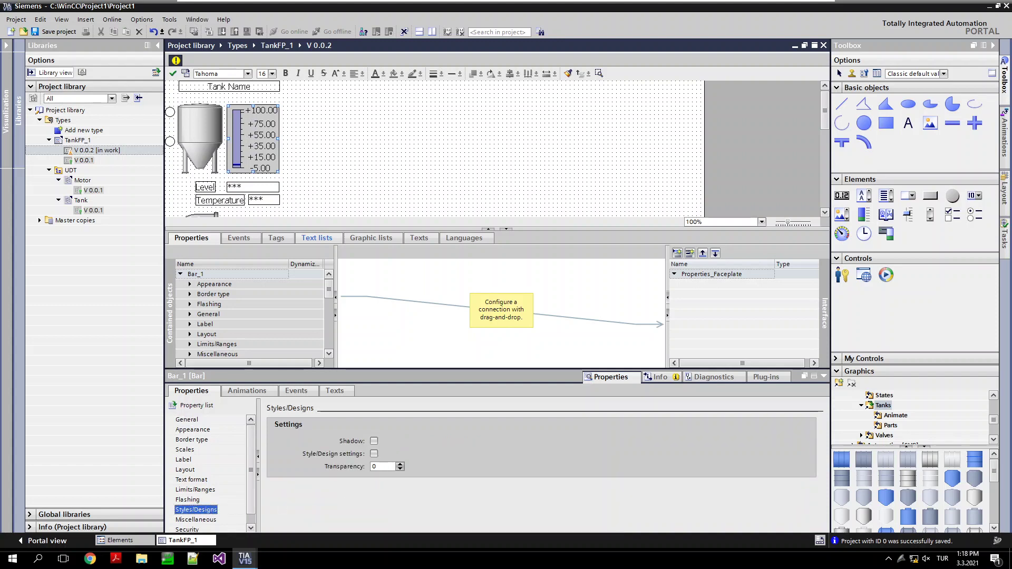
left_click(185, 453)
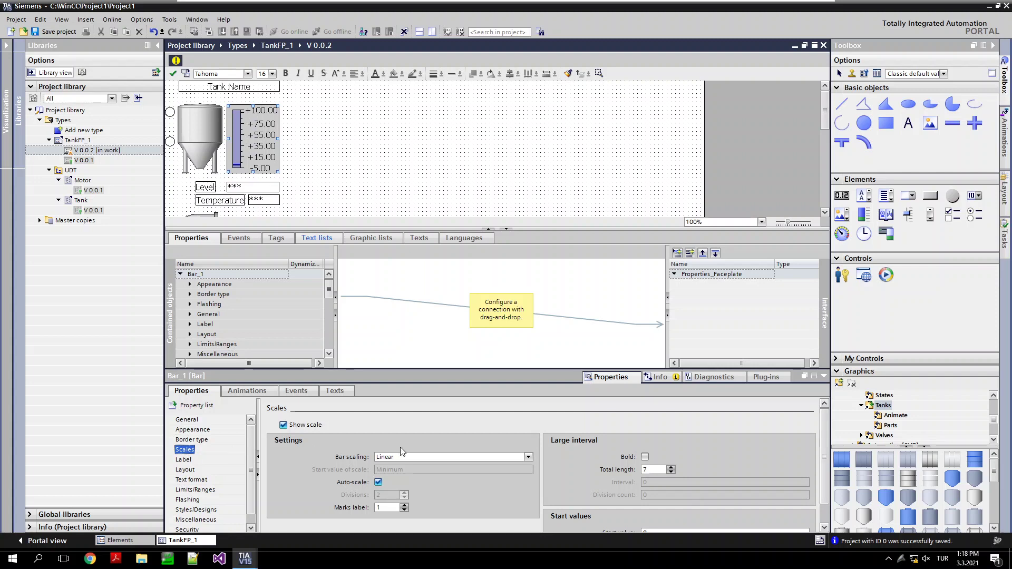
left_click(671, 473)
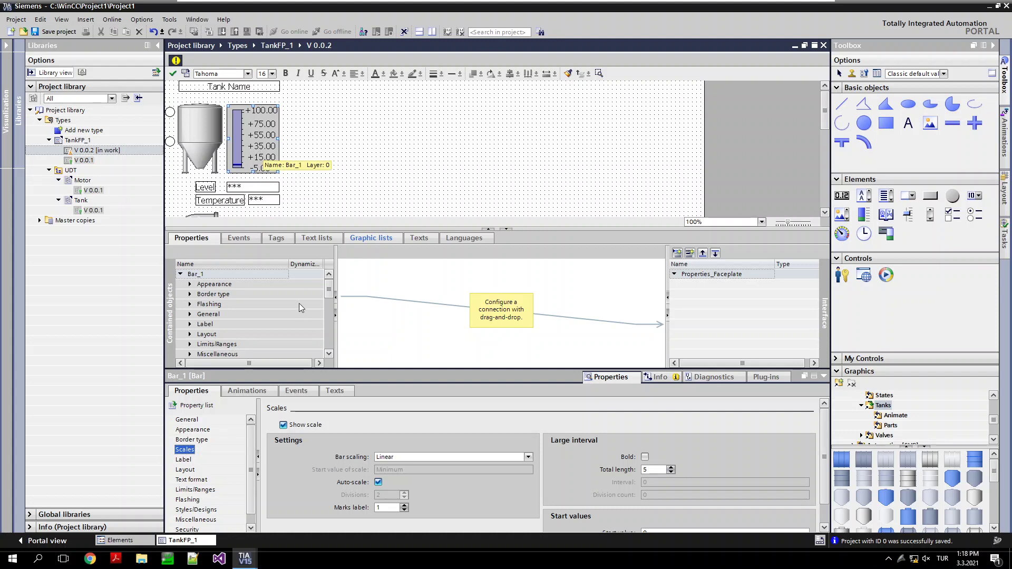
- Add a new property under Properties_Faceplate in the faceplate interface and name it Tank
right_click(701, 279)
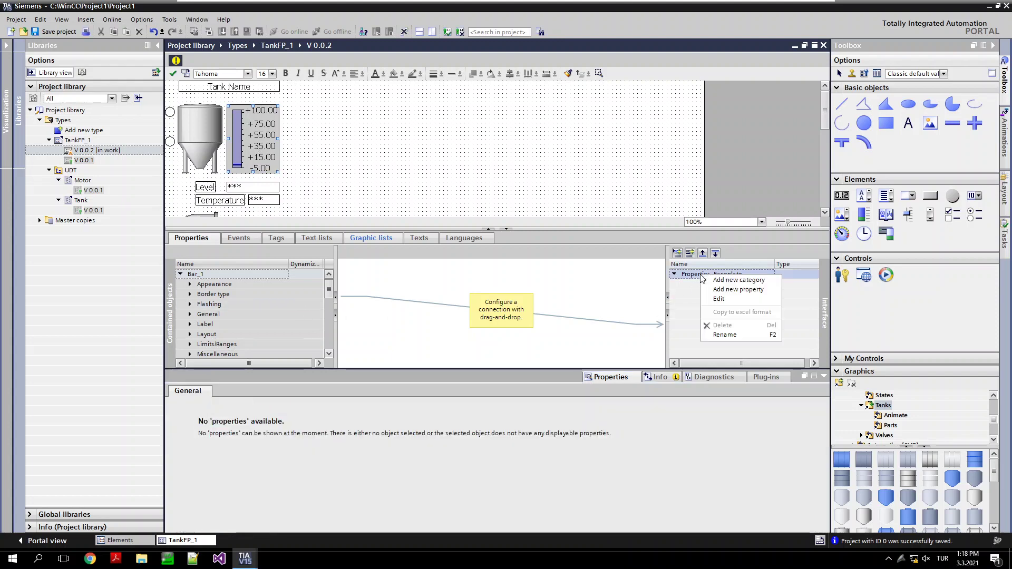
left_click(739, 290)
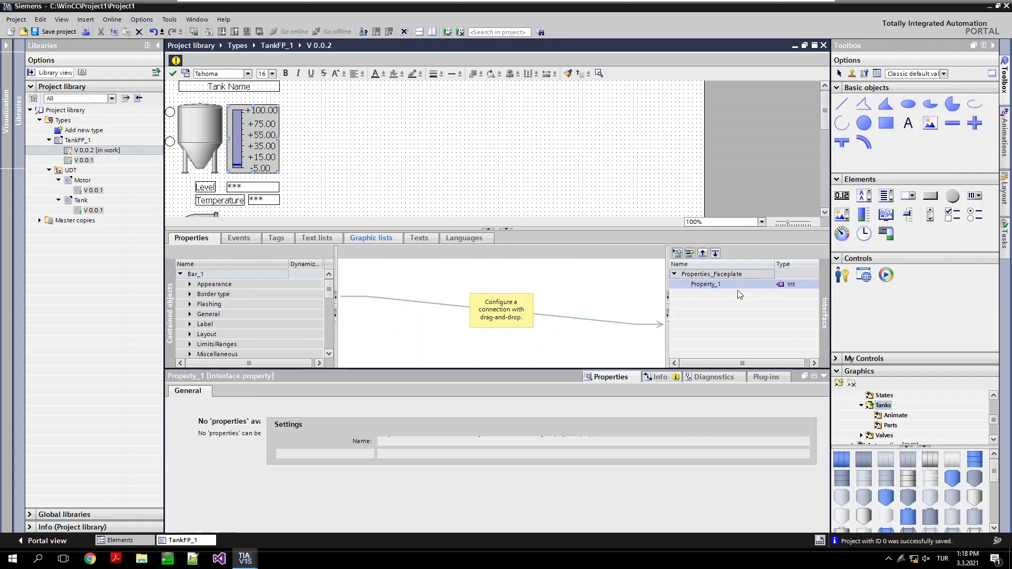
left_click(713, 285)
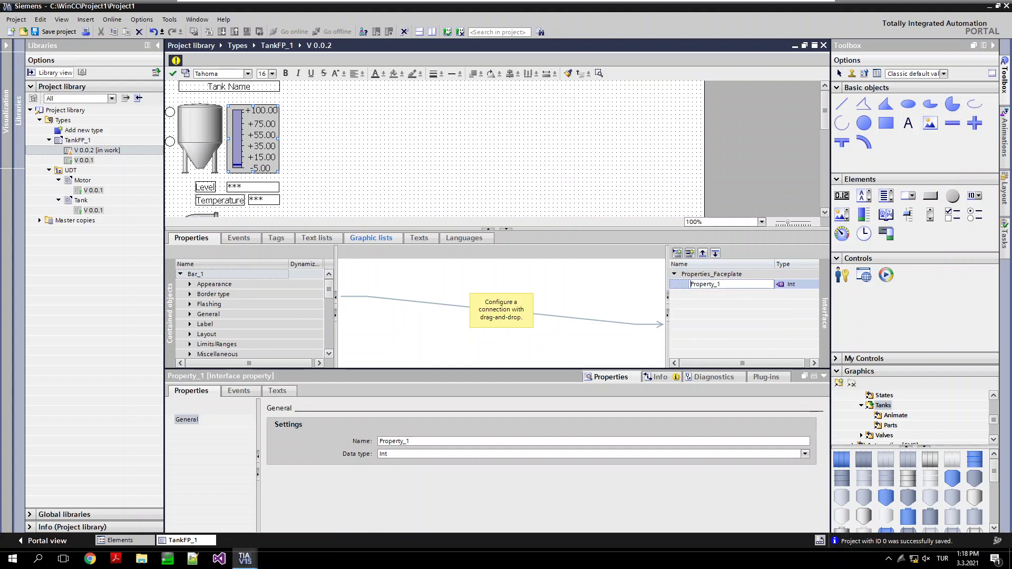
key("Delete")
key("Delete")
key("Delete")
key("Delete")
key("Delete")
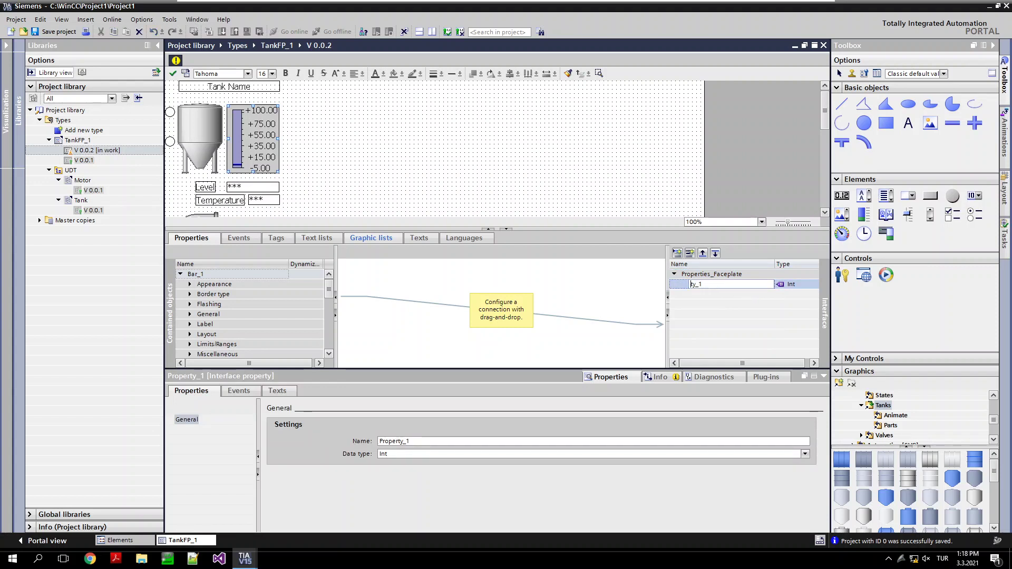
key("Delete")
type("Tank")
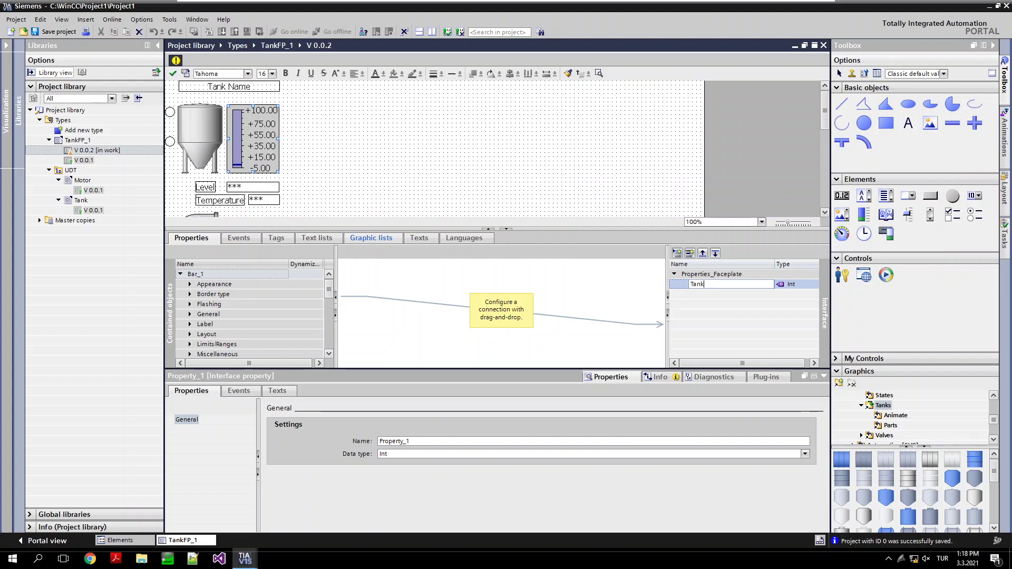
key("Return")
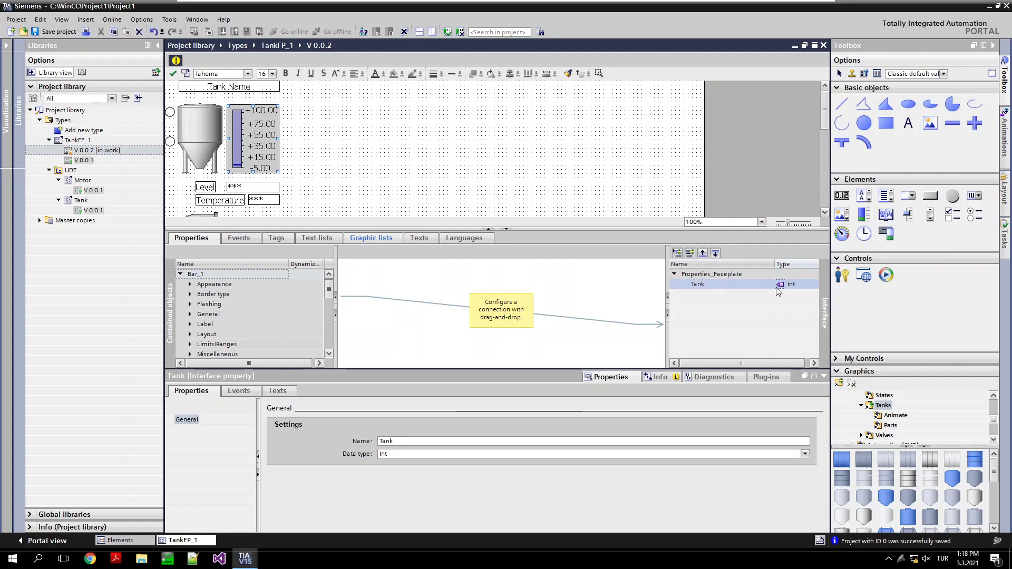
- Set the data type of the Tank interface property to Tank V 0.0.1
left_click(799, 288)
left_click(801, 289)
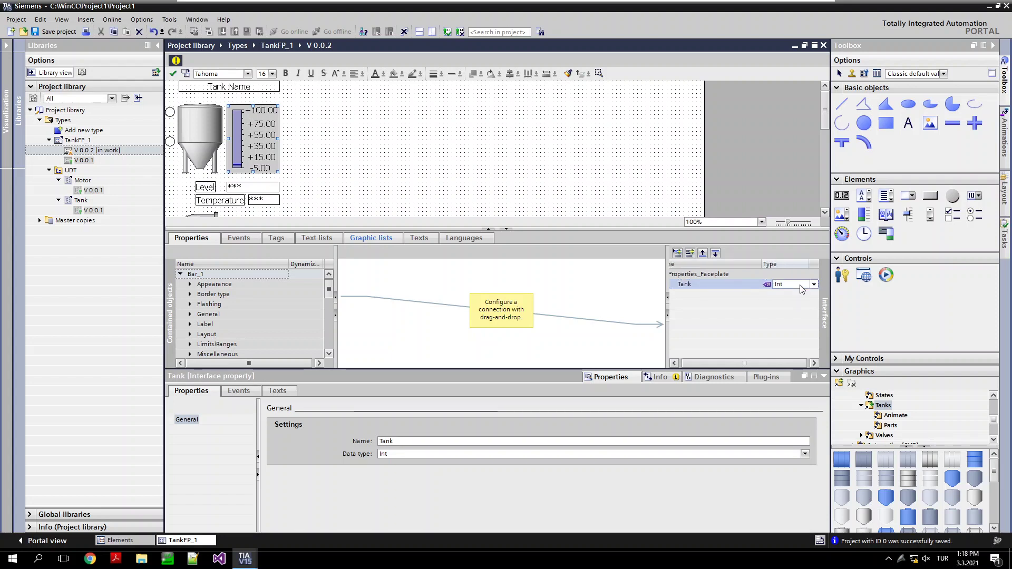
left_click(791, 345)
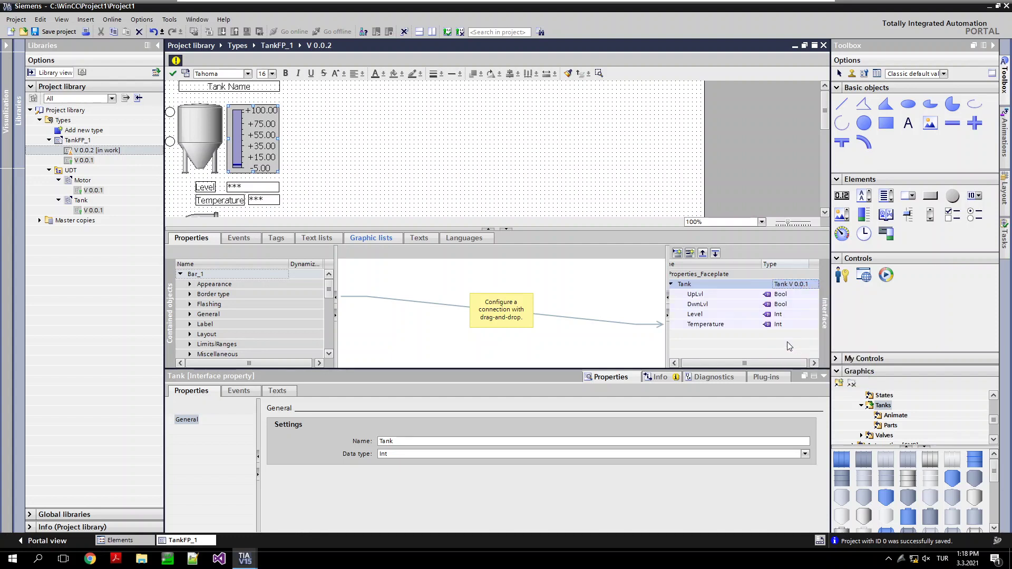
left_click(697, 325)
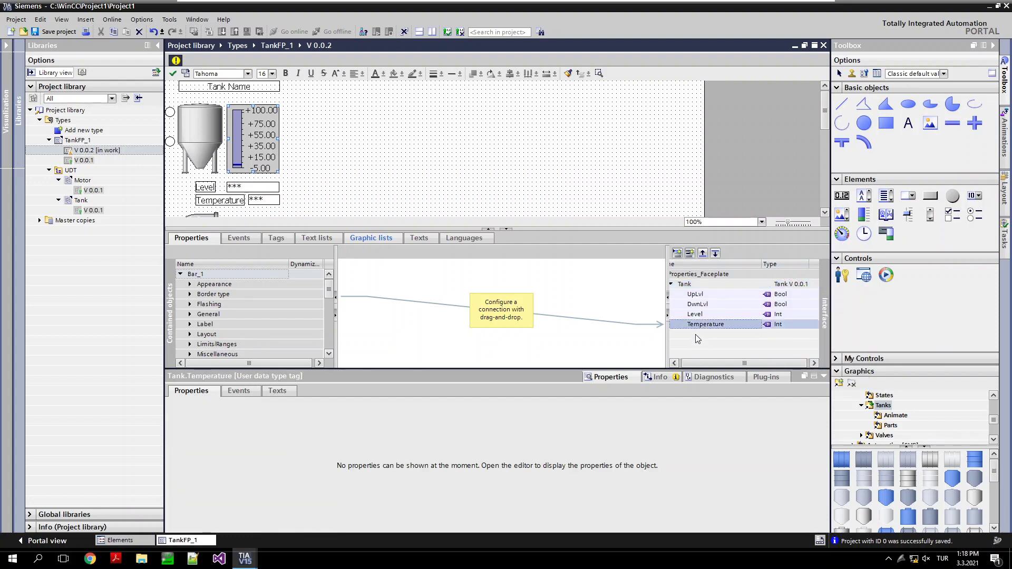
- Add a second property to the faceplate interface and name it Motor
right_click(699, 286)
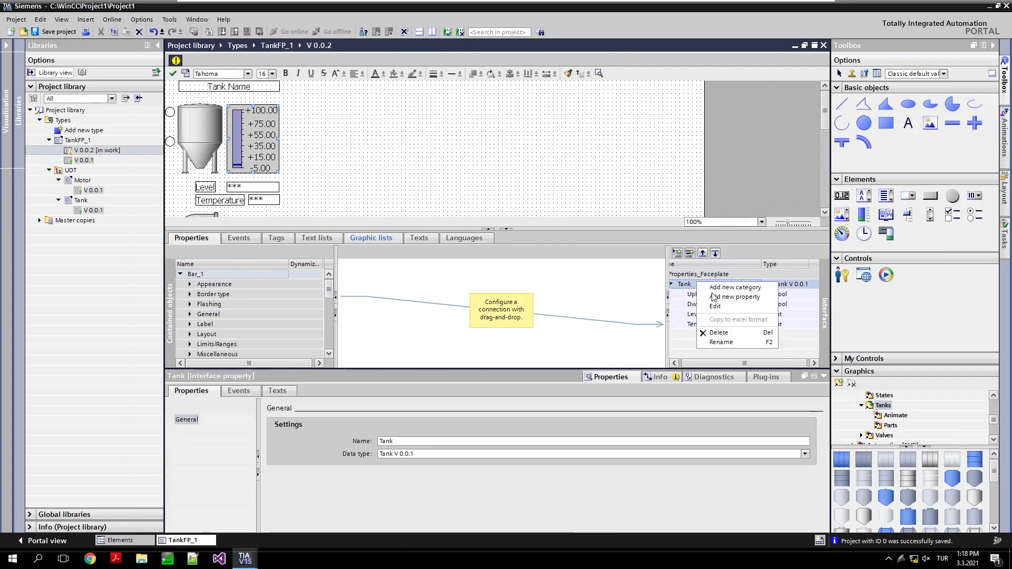
left_click(734, 297)
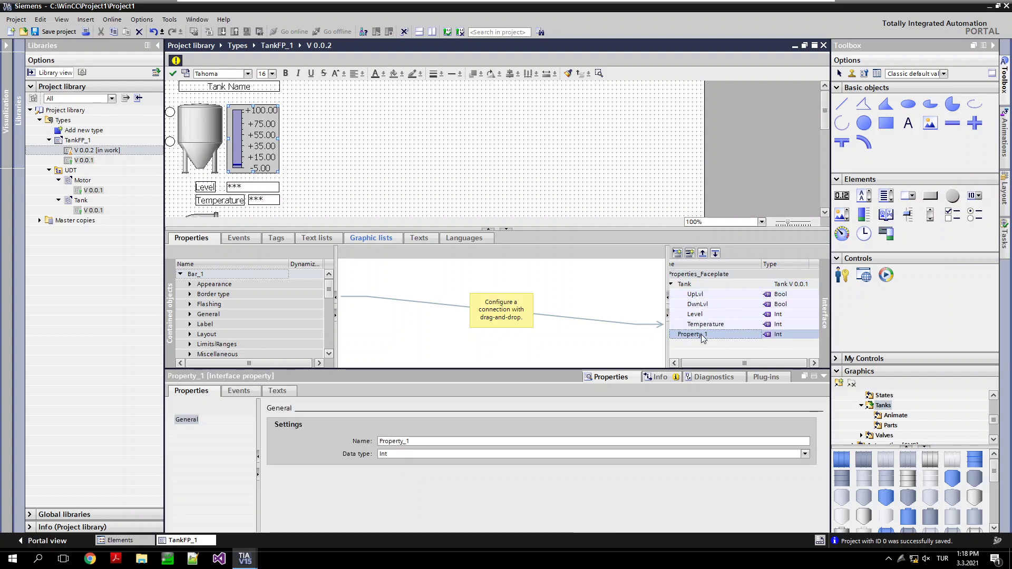
left_click(701, 334)
key("ctrl+a")
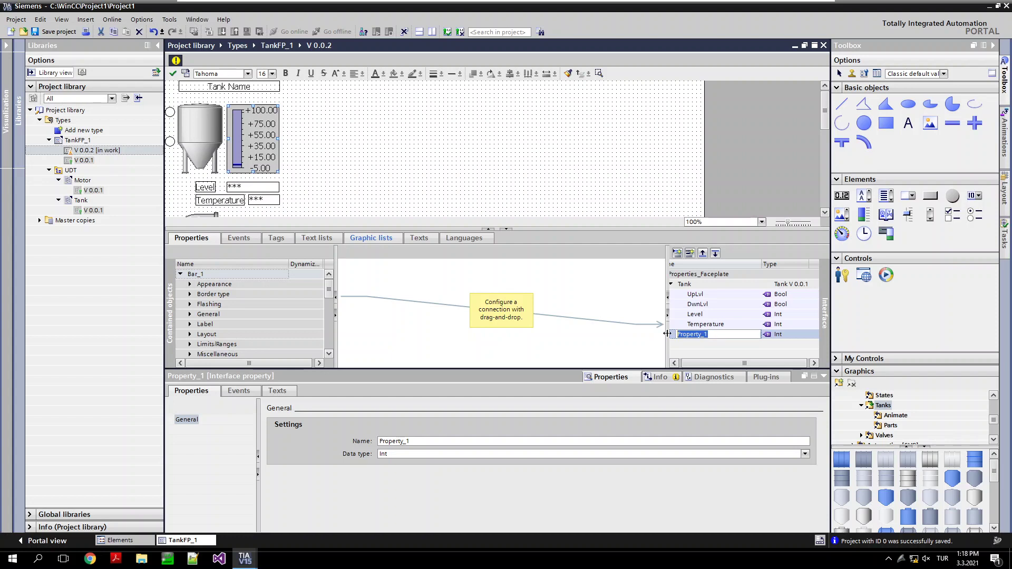
type("Motor")
key("Return")
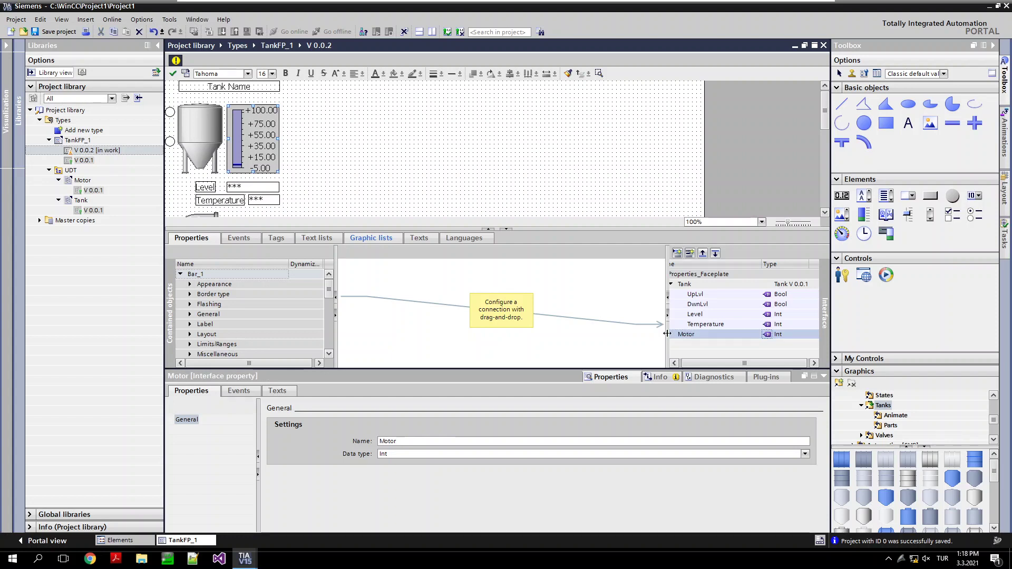
- Set the data type of the Motor interface property to Motor V 0.0.1
left_click(796, 336)
left_click(796, 336)
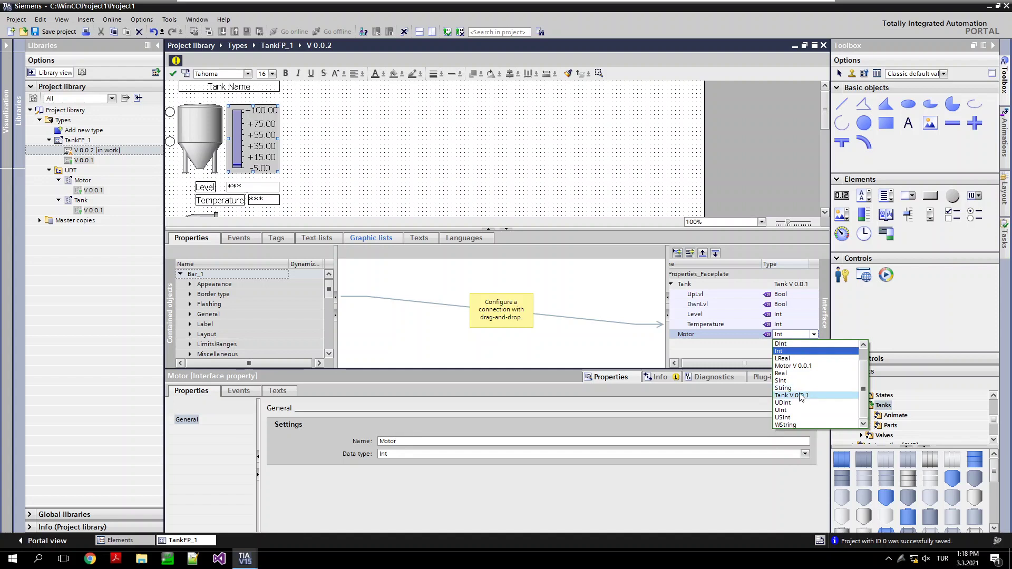
left_click(792, 366)
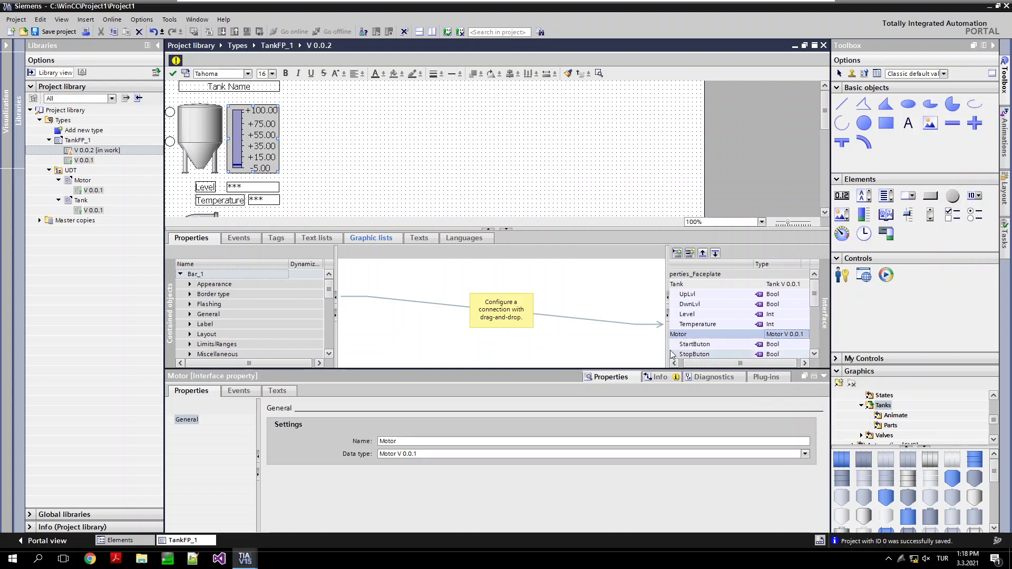
- Connect the process value of Bar_1 to the Level element of the Tank interface property
left_click_drag(667, 346, 650, 346)
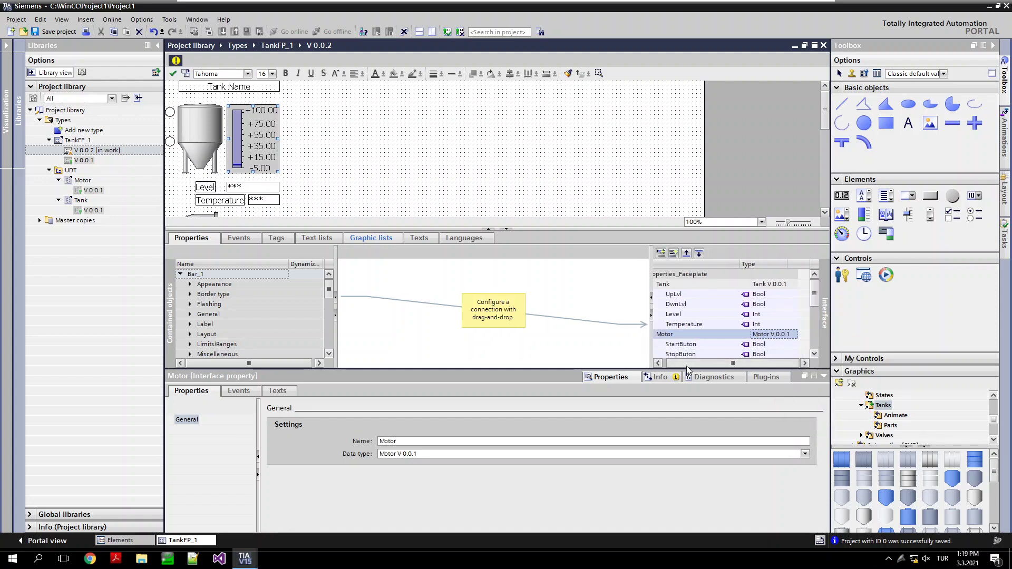
scroll(815, 309, "down", 1)
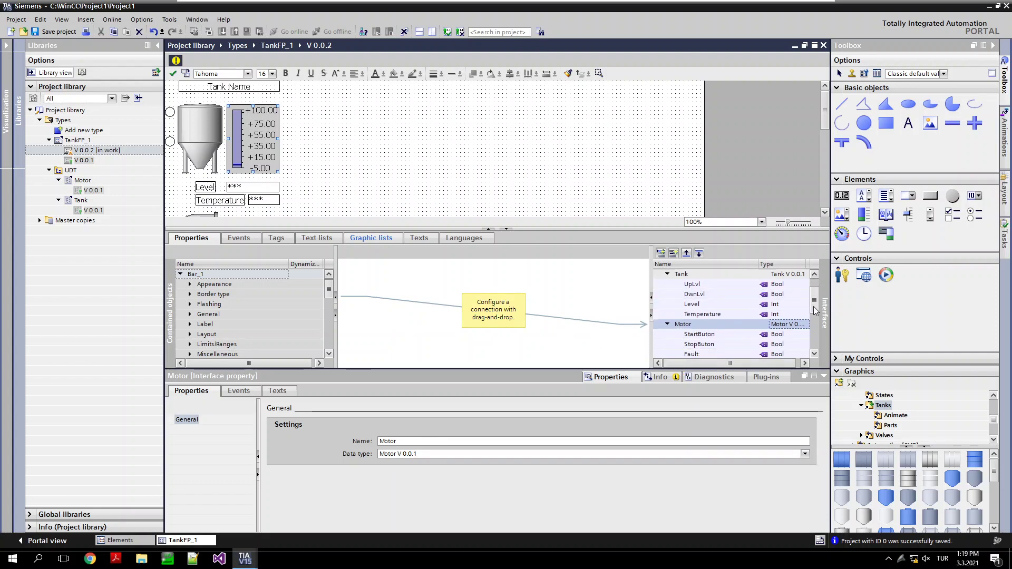
scroll(815, 309, "down", 1)
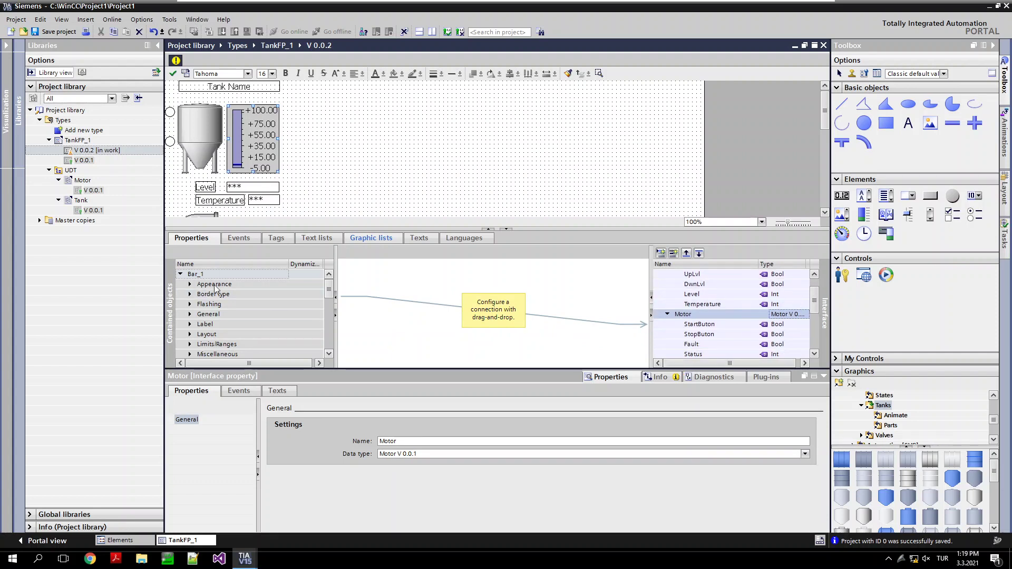
left_click(196, 313)
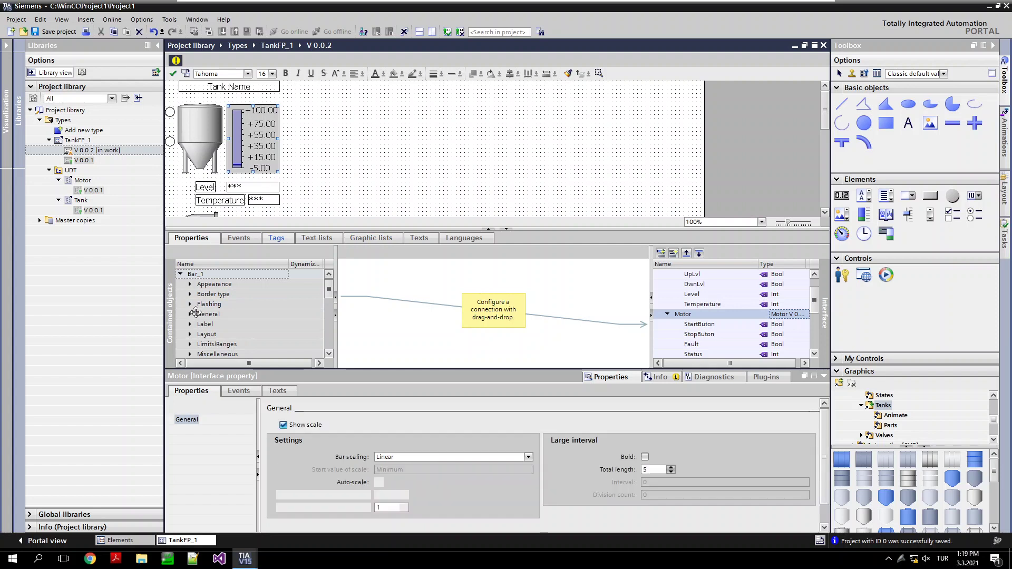
left_click(195, 313)
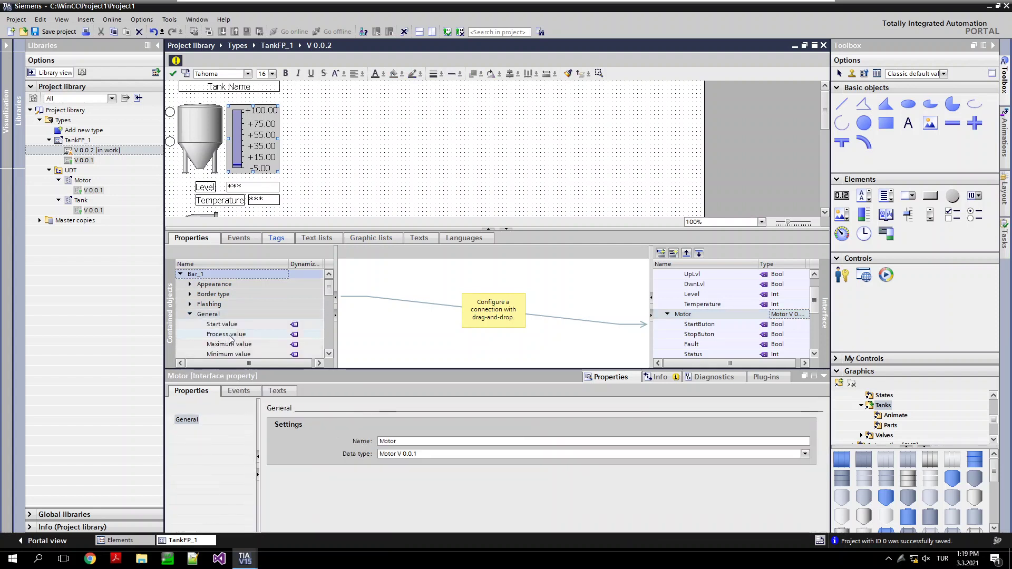
left_click(230, 336)
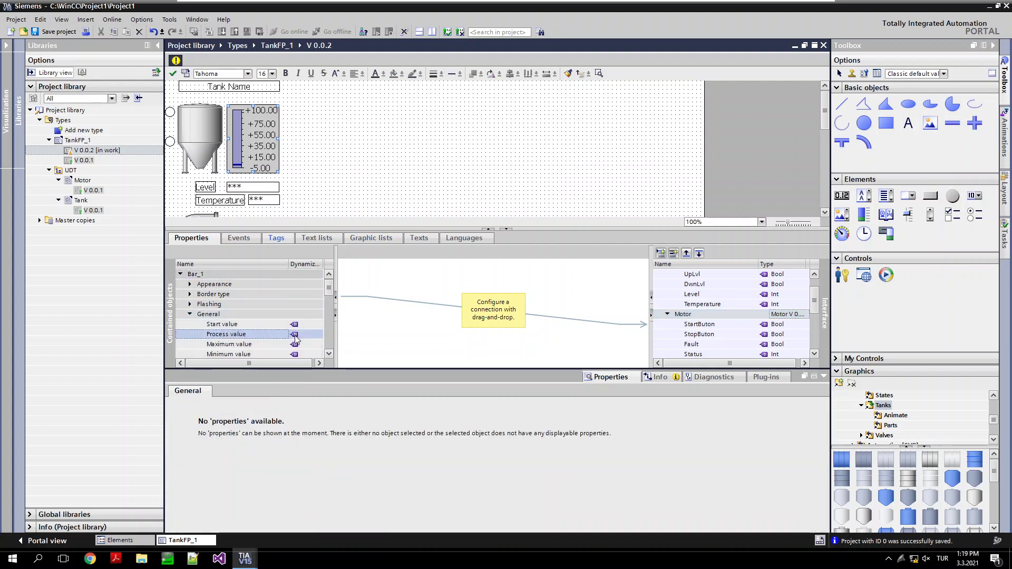
left_click_drag(296, 339, 692, 298)
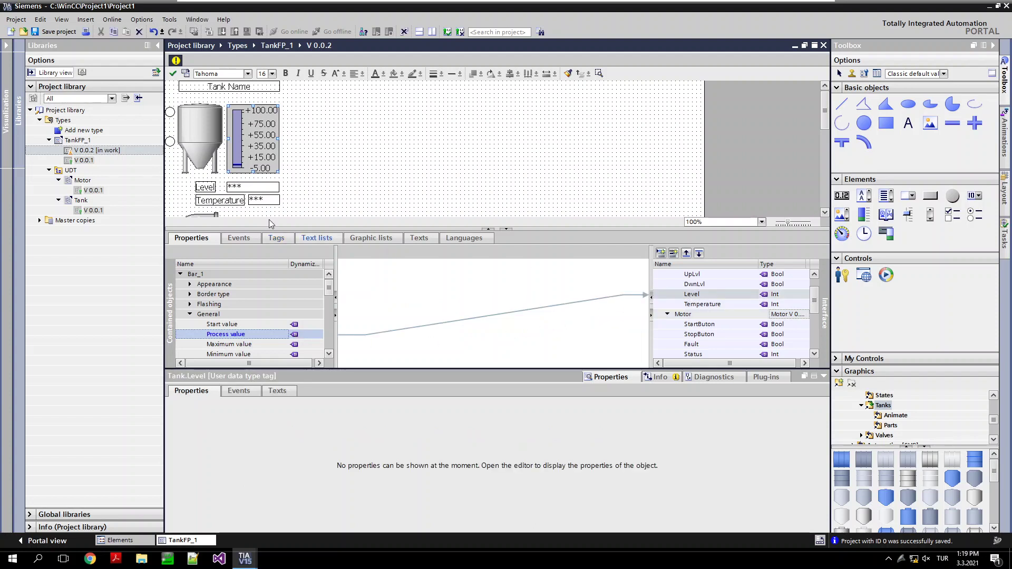
- Connect the process value of the I/O field beside the Temperature label to the Tank property's Temperature element
left_click(257, 201)
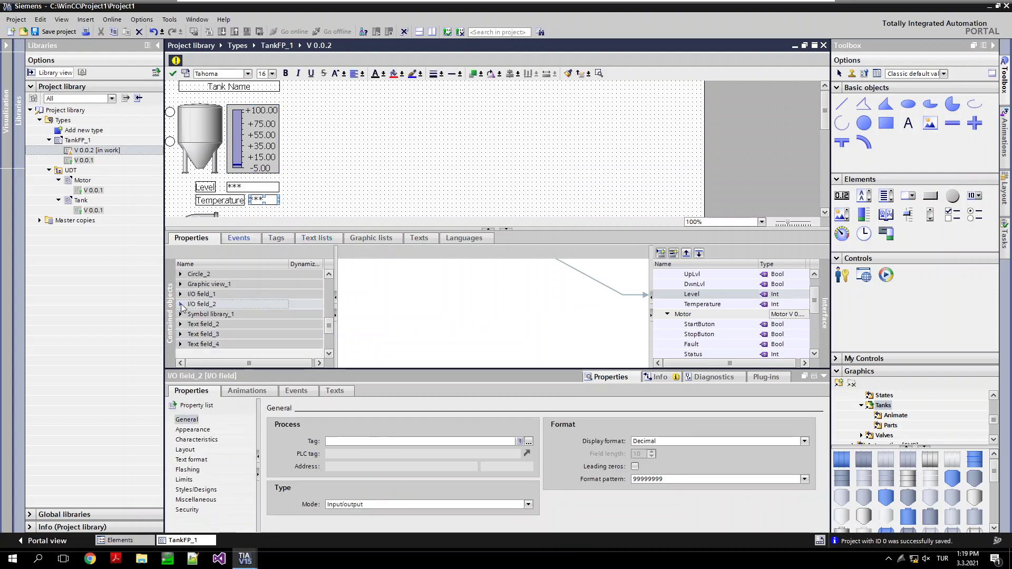
left_click(181, 305)
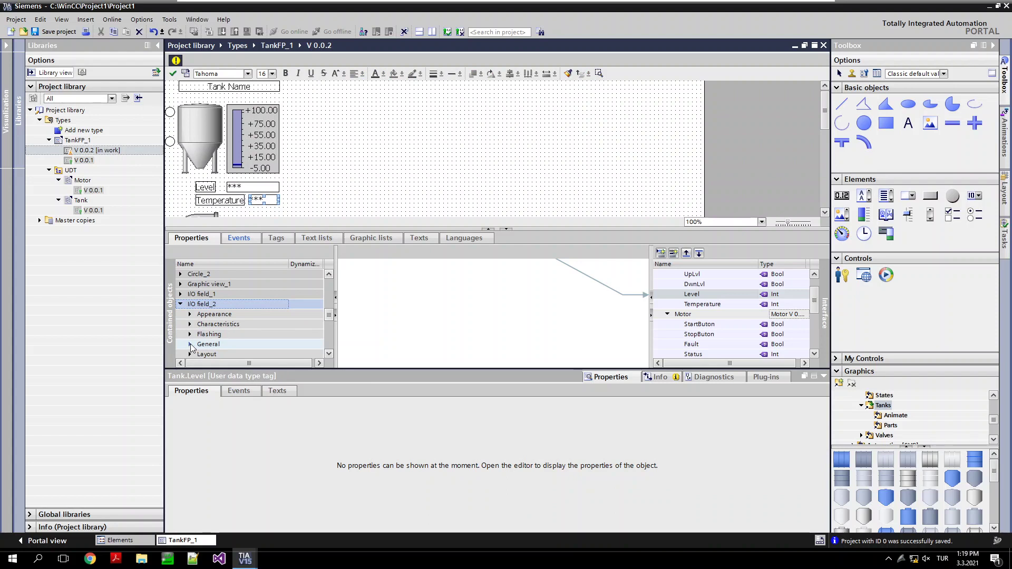
left_click(191, 344)
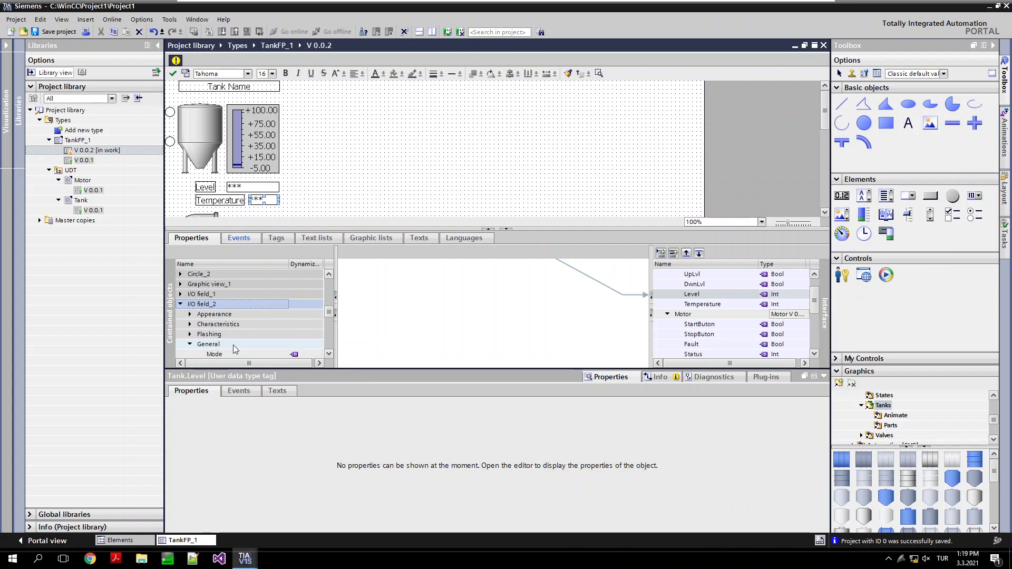
scroll(232, 347, "down", 1)
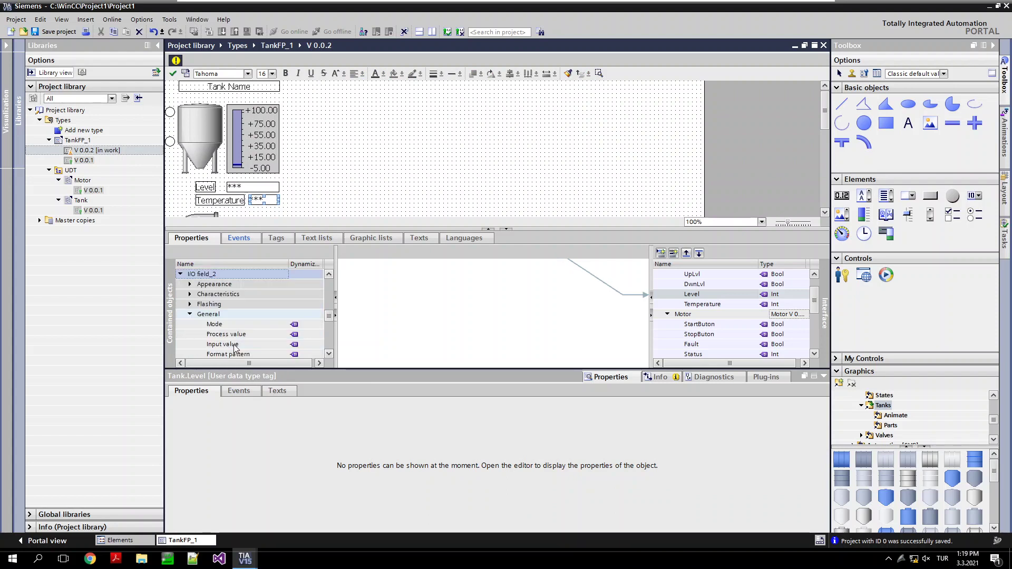
left_click(295, 335)
left_click_drag(295, 335, 703, 309)
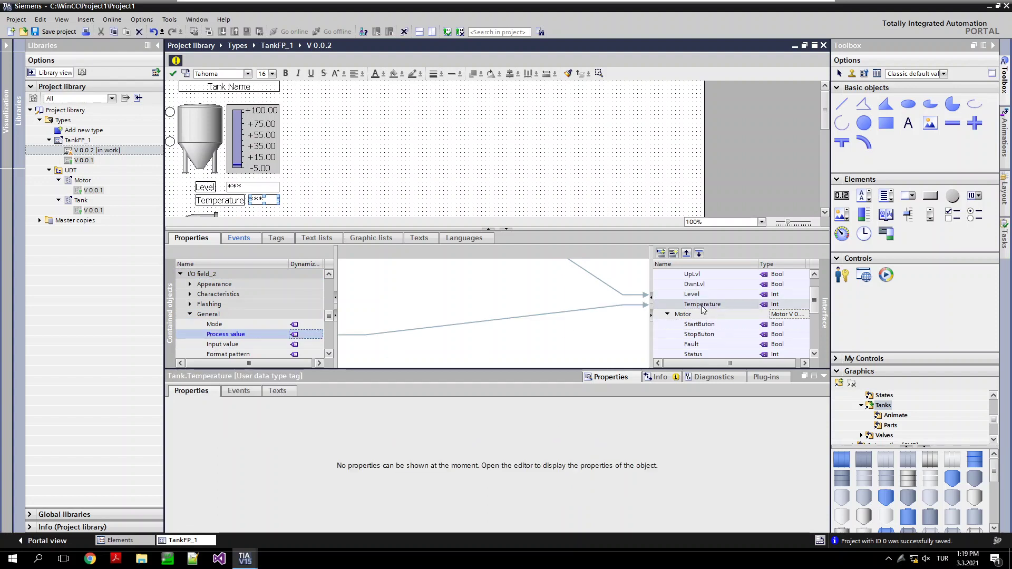
- Connect the process value of the I/O field beside the Level label to the Tank property's Level element
left_click(246, 187)
scroll(221, 337, "up", 2)
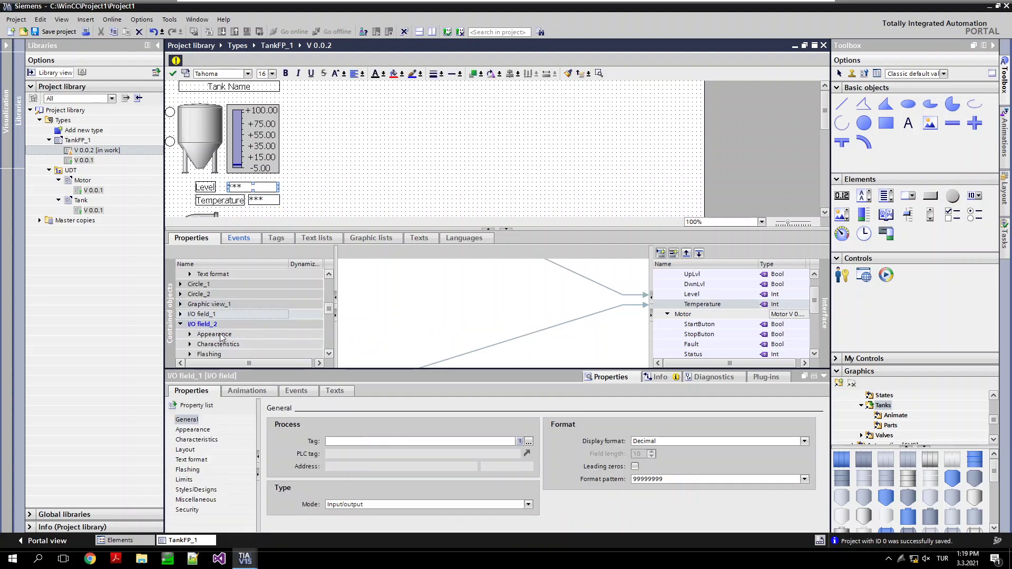
left_click(221, 335)
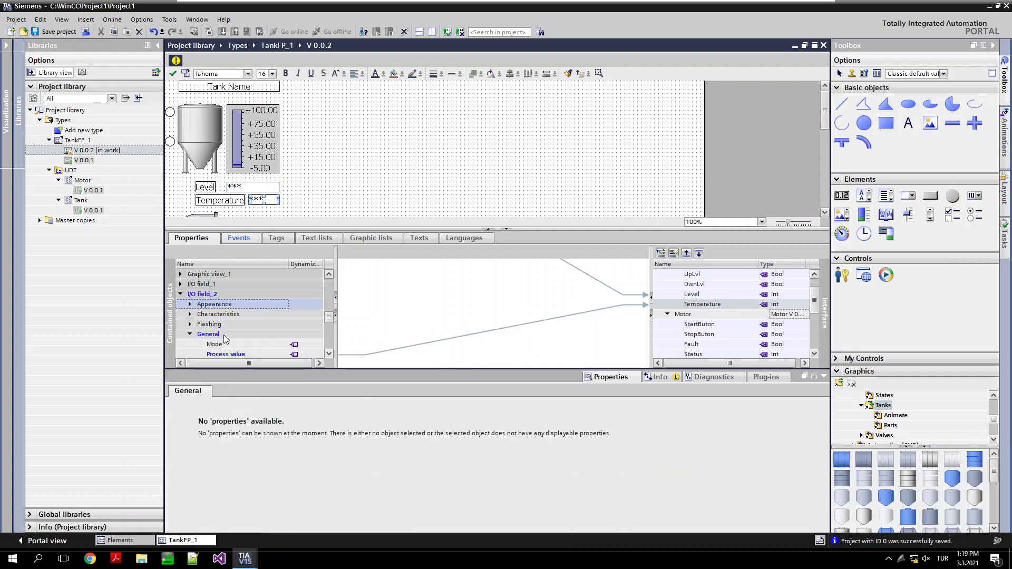
scroll(224, 338, "down", 1)
scroll(225, 338, "up", 1)
left_click(181, 294)
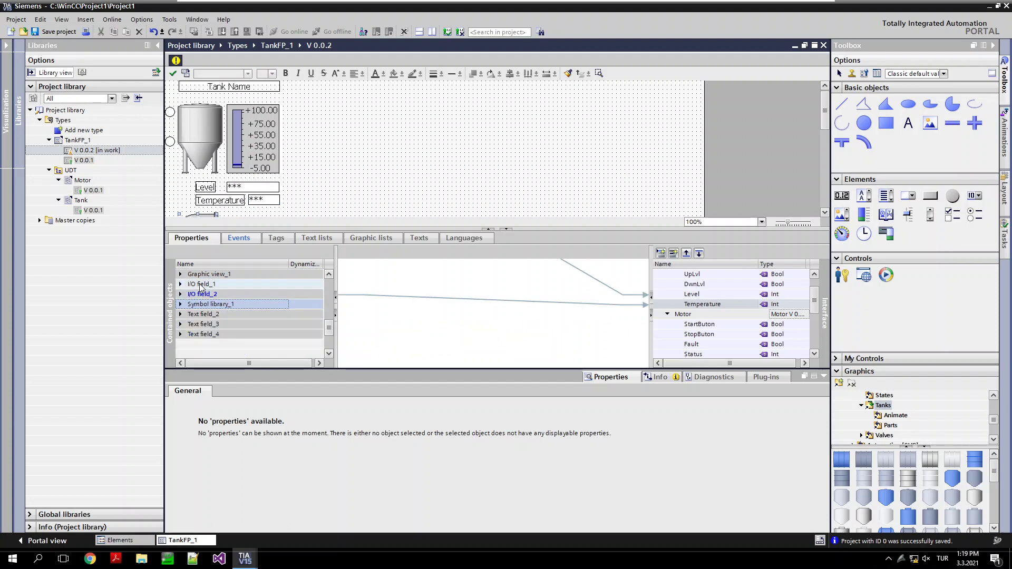
left_click(200, 285)
left_click(179, 285)
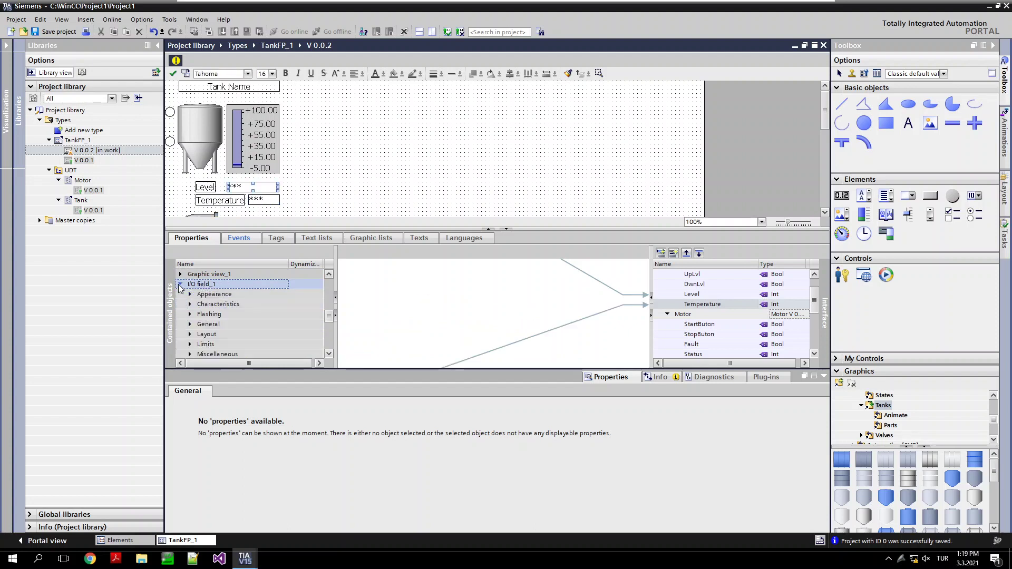
left_click(191, 325)
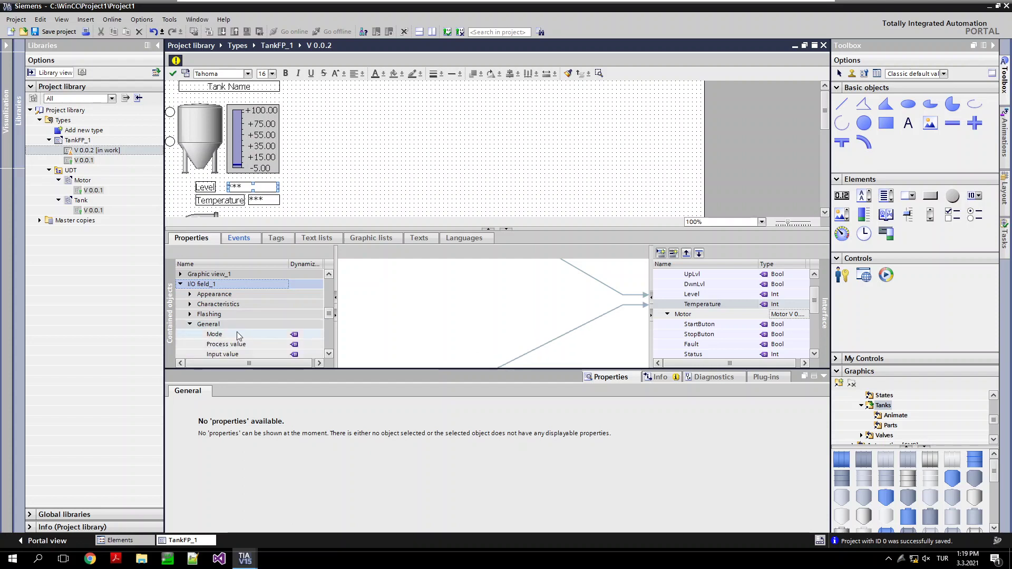
left_click_drag(296, 345, 692, 298)
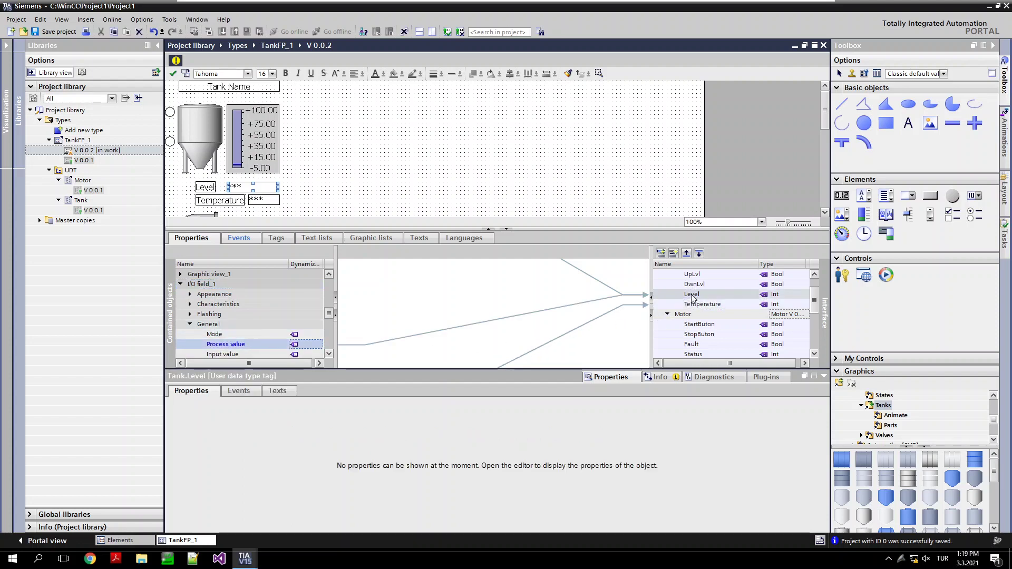
- Add an Appearance animation with a first value entry to the upper circle beside the tank and set its type to Single bit
left_click(169, 112)
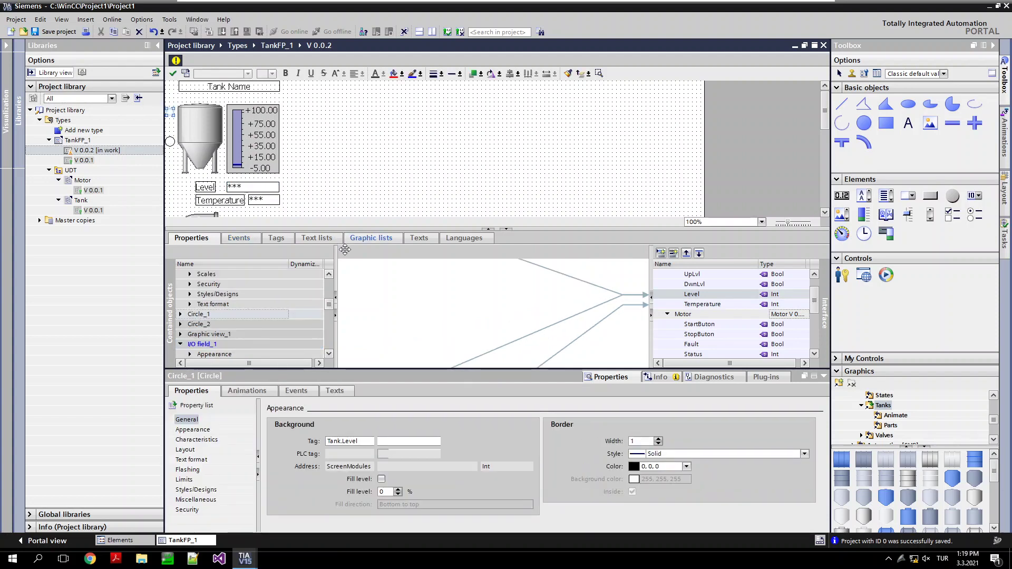
left_click(248, 392)
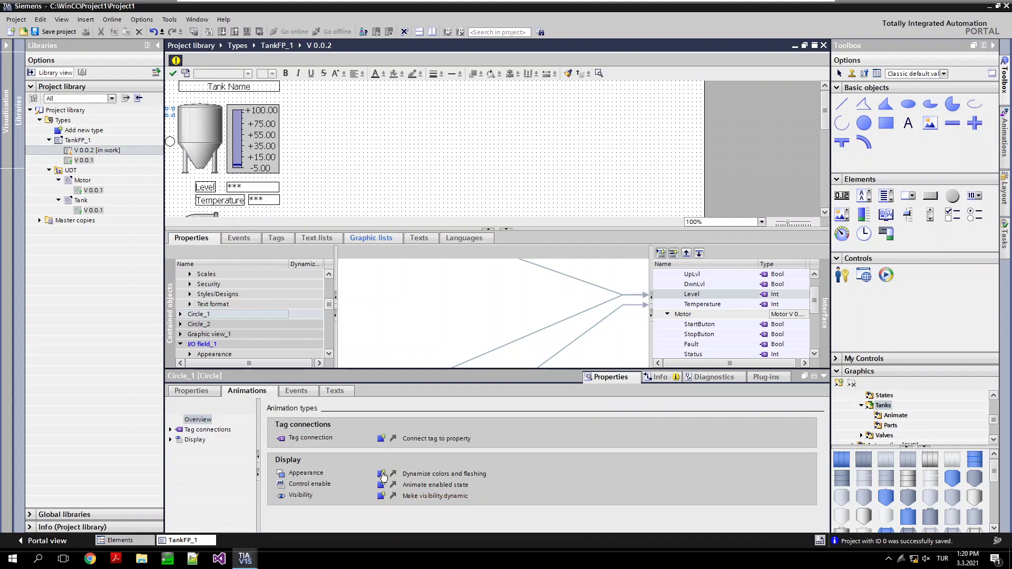
left_click(382, 475)
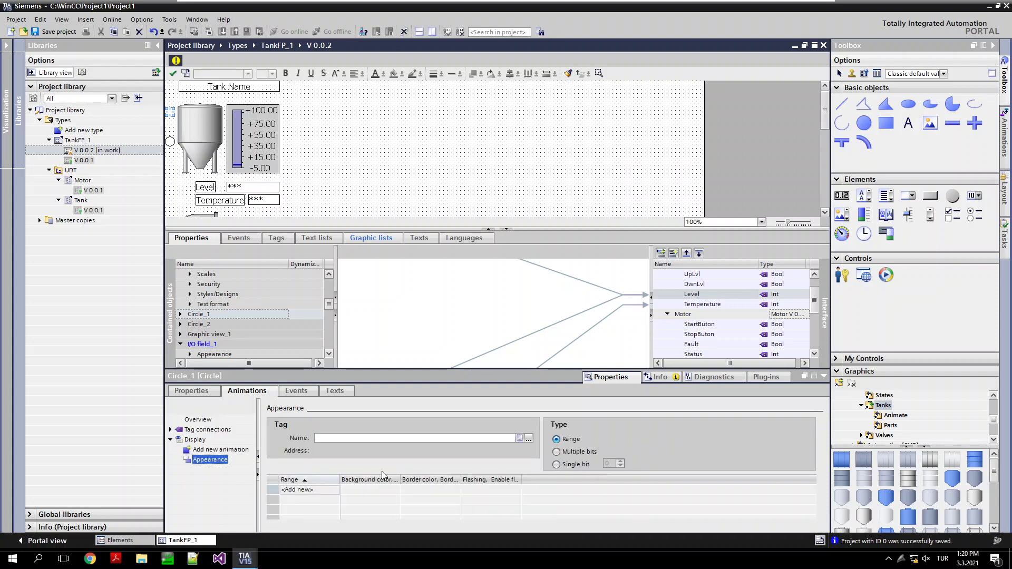
left_click(322, 489)
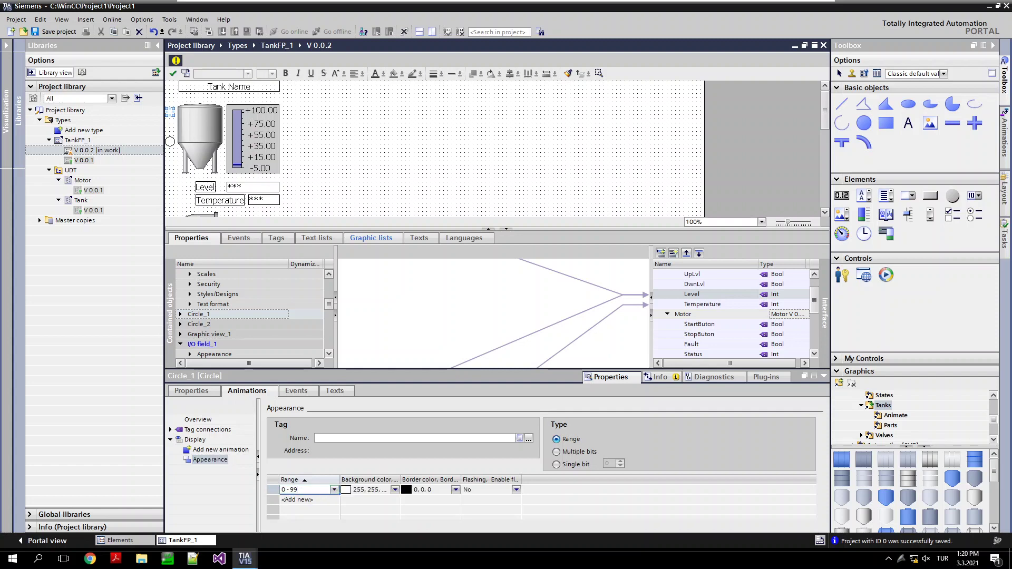
left_click(556, 464)
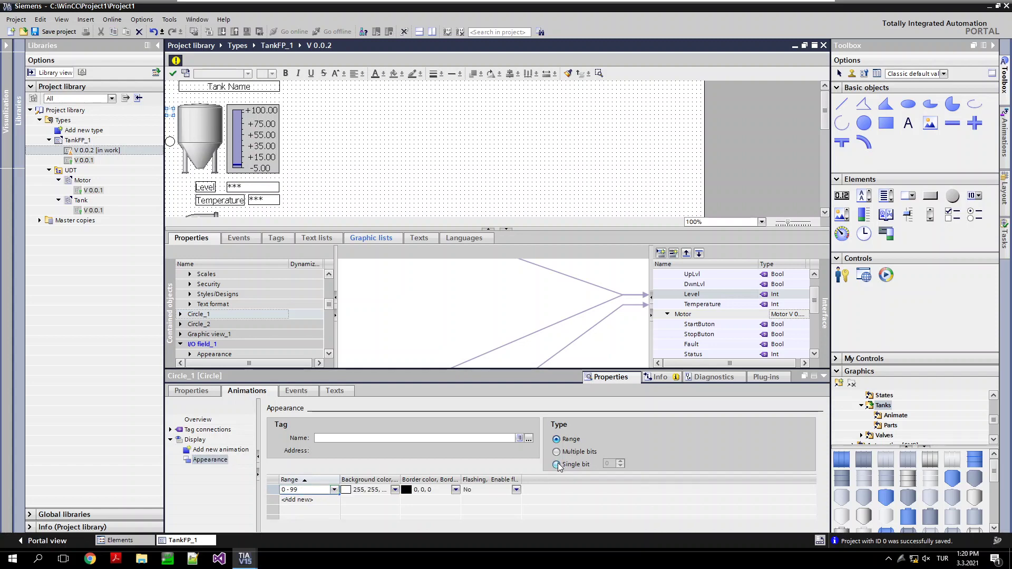
- Add an entry for value 1 to the upper circle's Appearance animation with background color 255, 0, 0
left_click(309, 501)
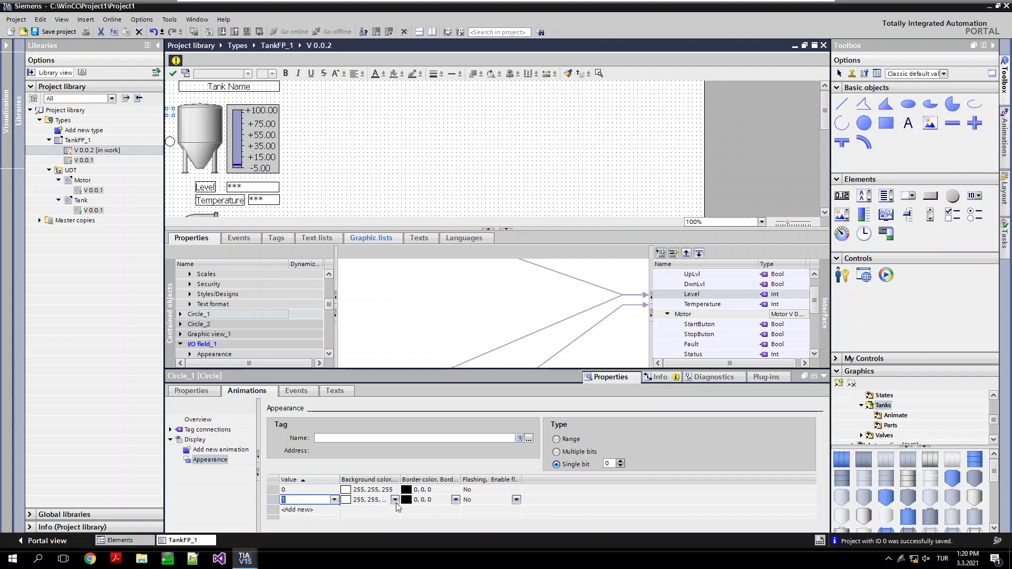
left_click(395, 500)
left_click(395, 500)
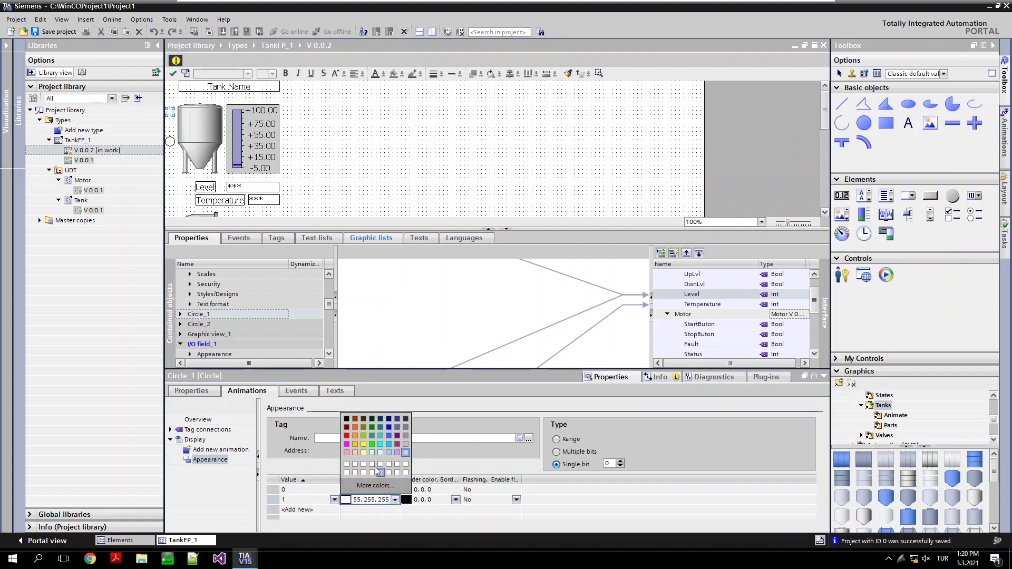
key("Escape")
type("255, 0, 0")
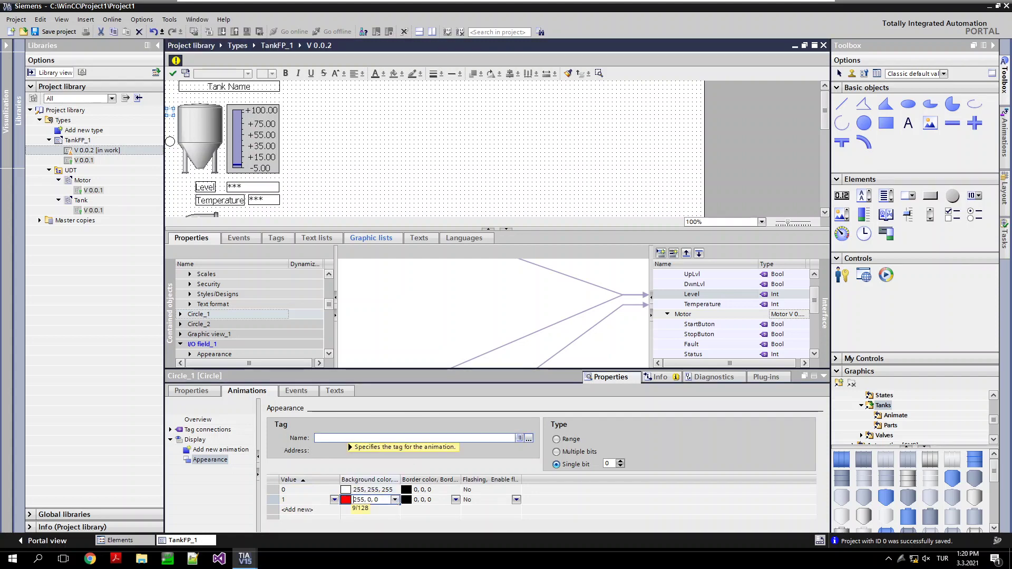
left_click(528, 438)
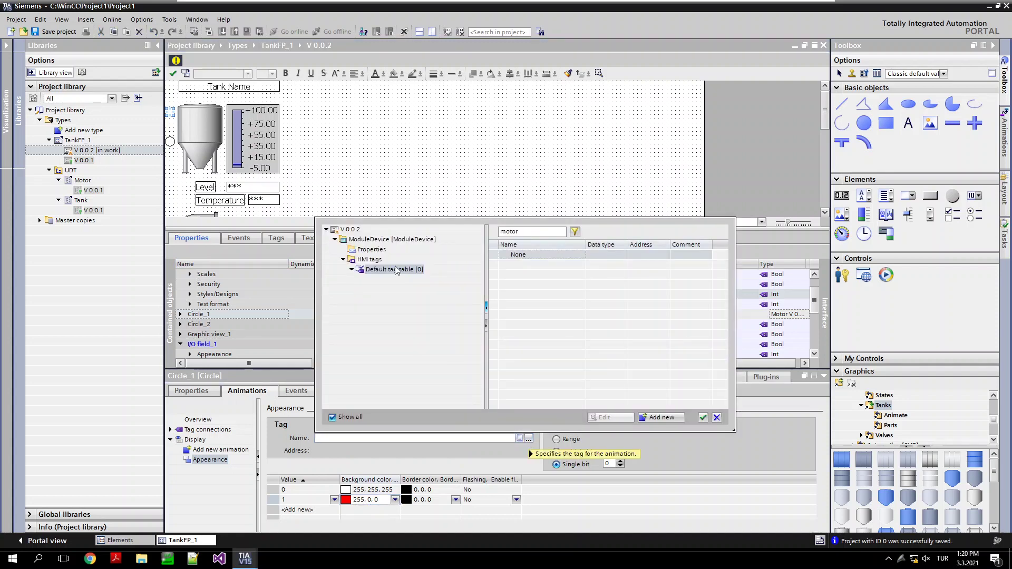
left_click(369, 259)
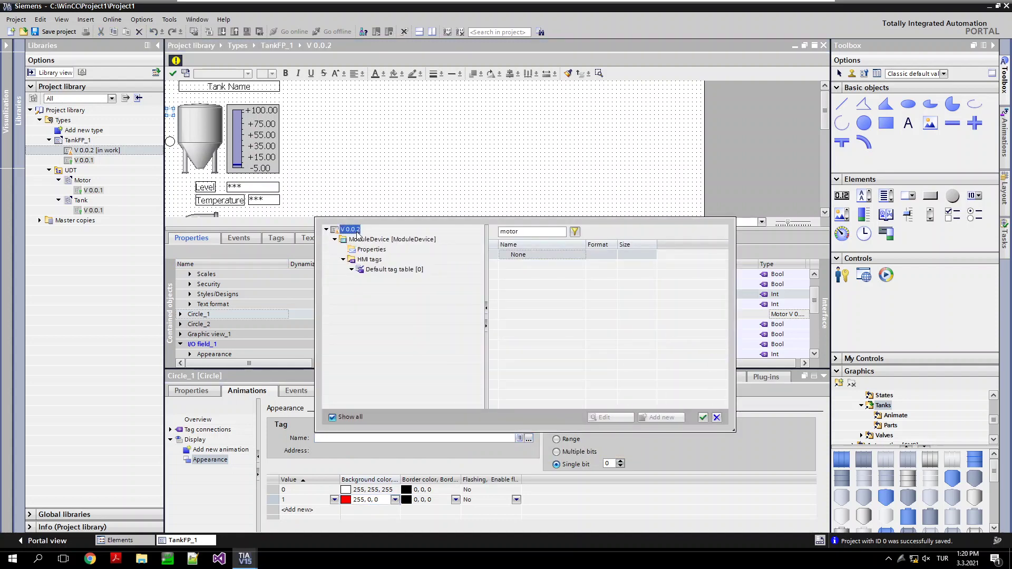
left_click(380, 271)
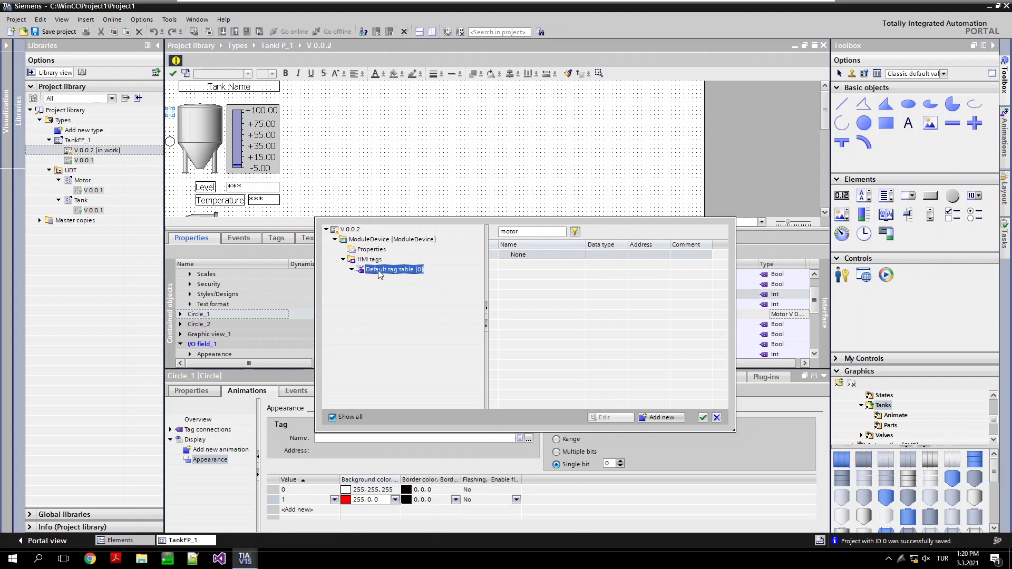
left_click(718, 417)
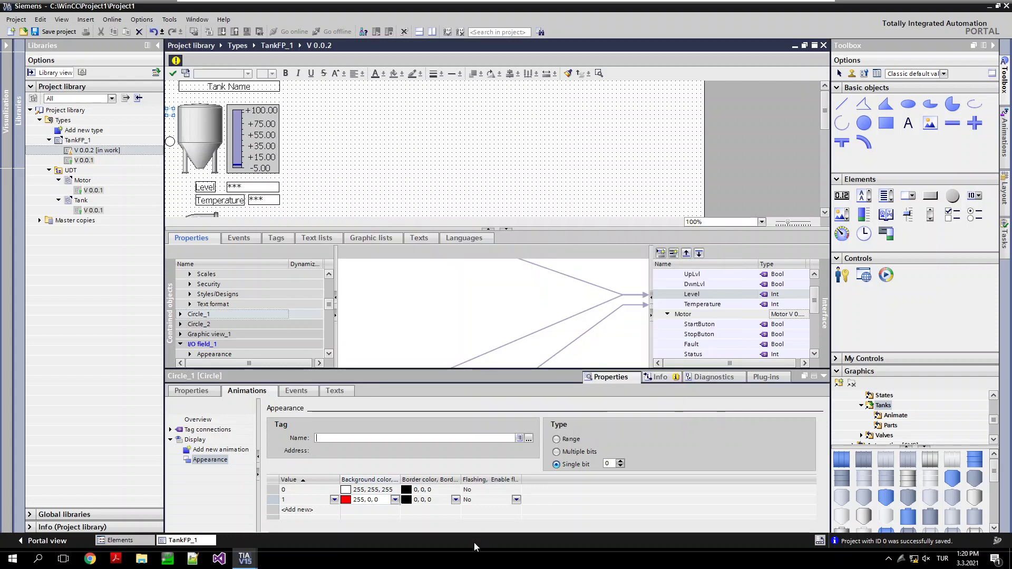
- Assign the Tank.UpLvl tag to the upper circle's Appearance animation and set its first range entry to 0
left_click(520, 439)
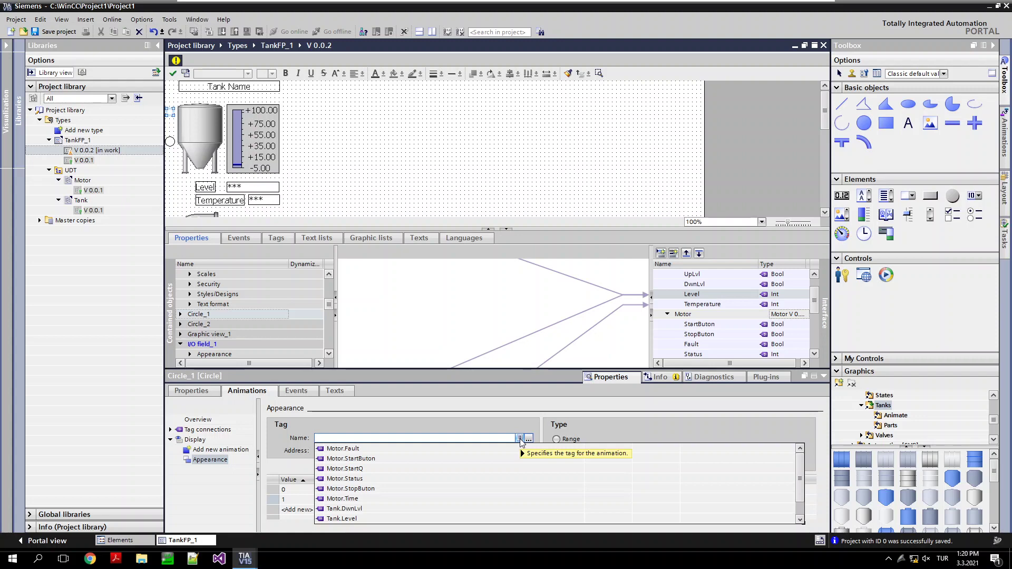
scroll(358, 507, "down", 1)
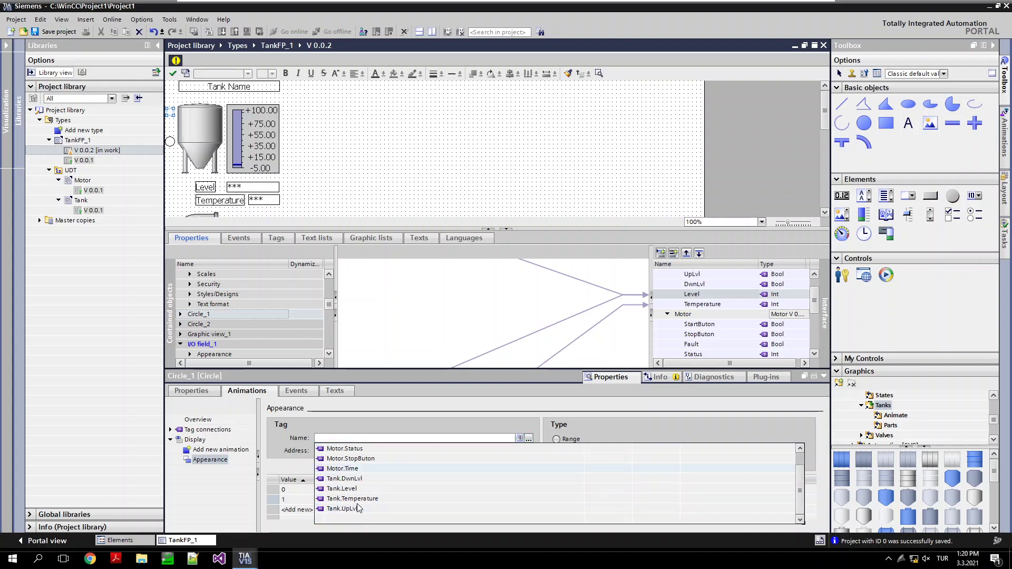
left_click(358, 508)
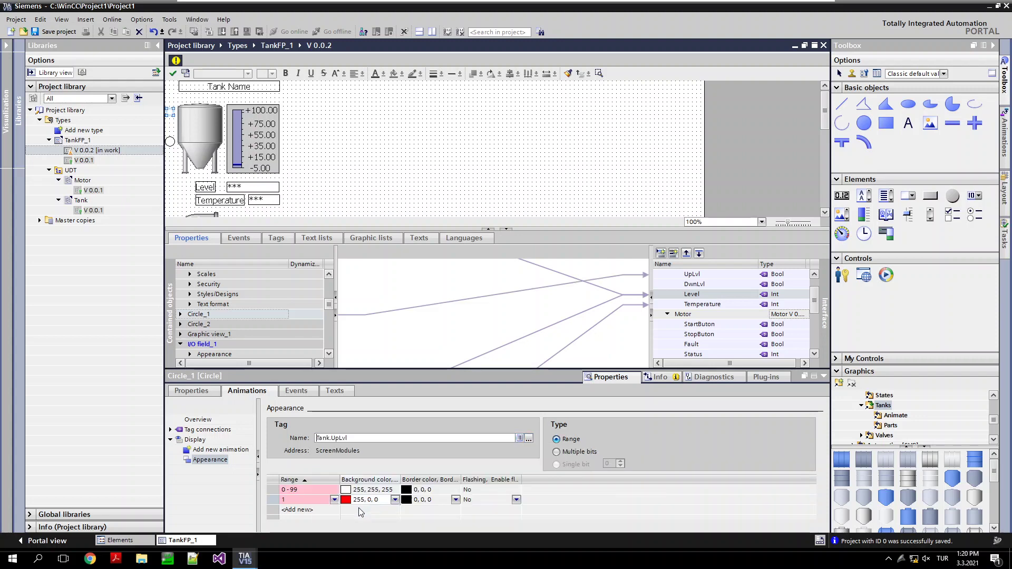
left_click(320, 492)
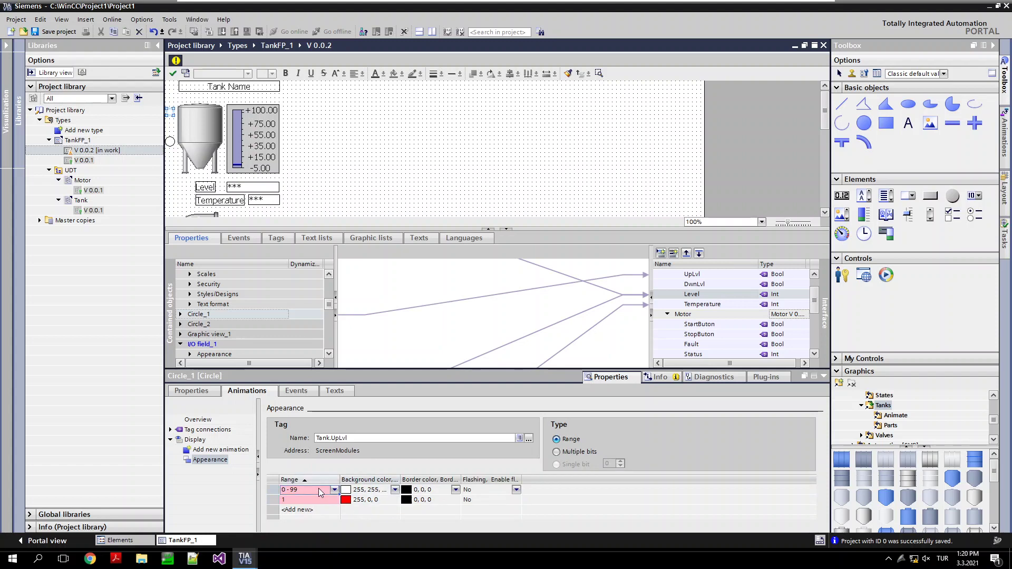
type("0")
key("Return")
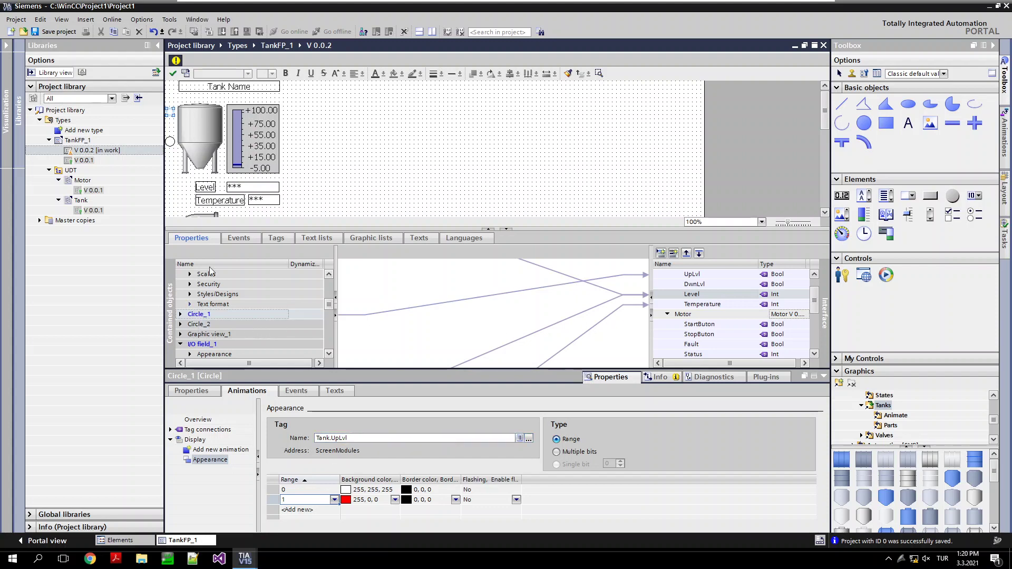
- Add an Appearance animation to the lower circle beside the tank and assign it the Tank.DwnLvl tag
left_click(299, 324)
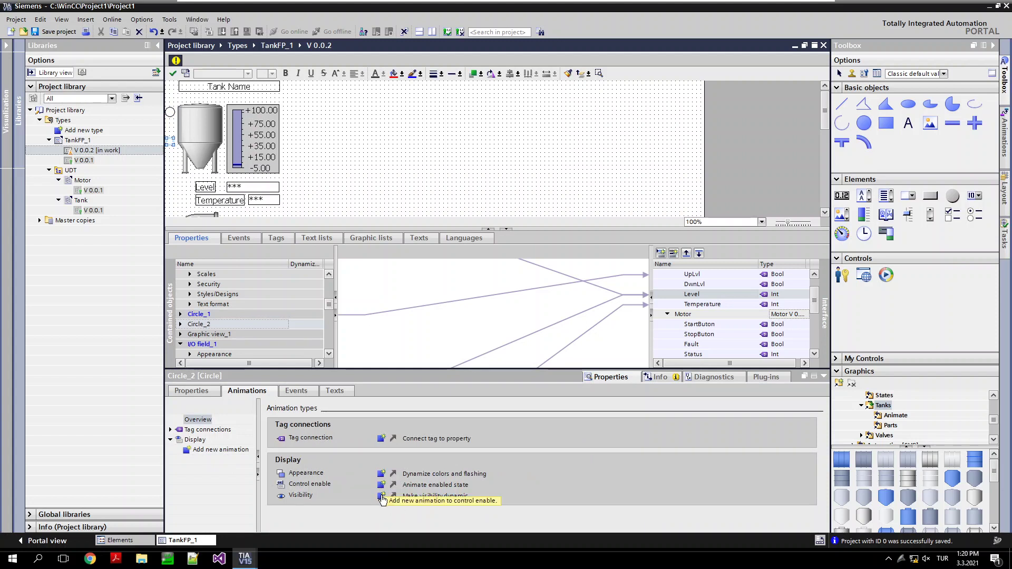
left_click(381, 474)
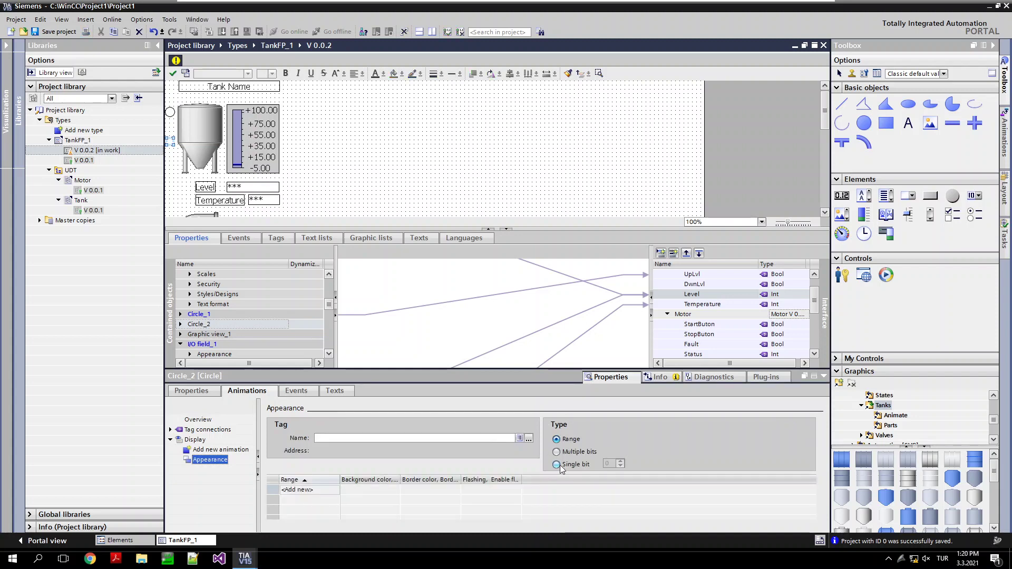
left_click(558, 465)
left_click(520, 441)
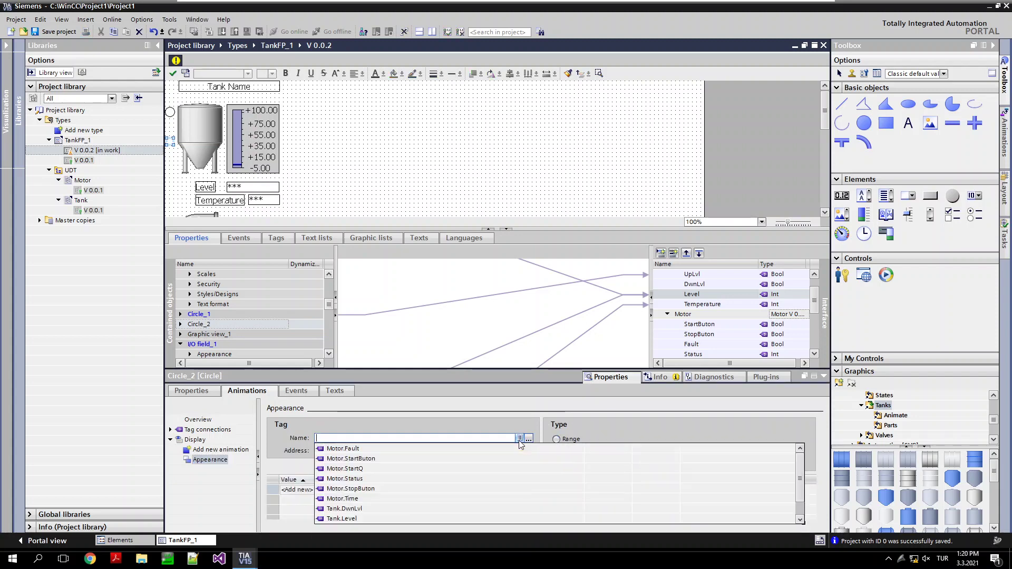
left_click(352, 510)
- Add range entries 0 and 1 to the lower circle's Appearance animation, giving entry 1 the background color 255, 0, 0
left_click(333, 491)
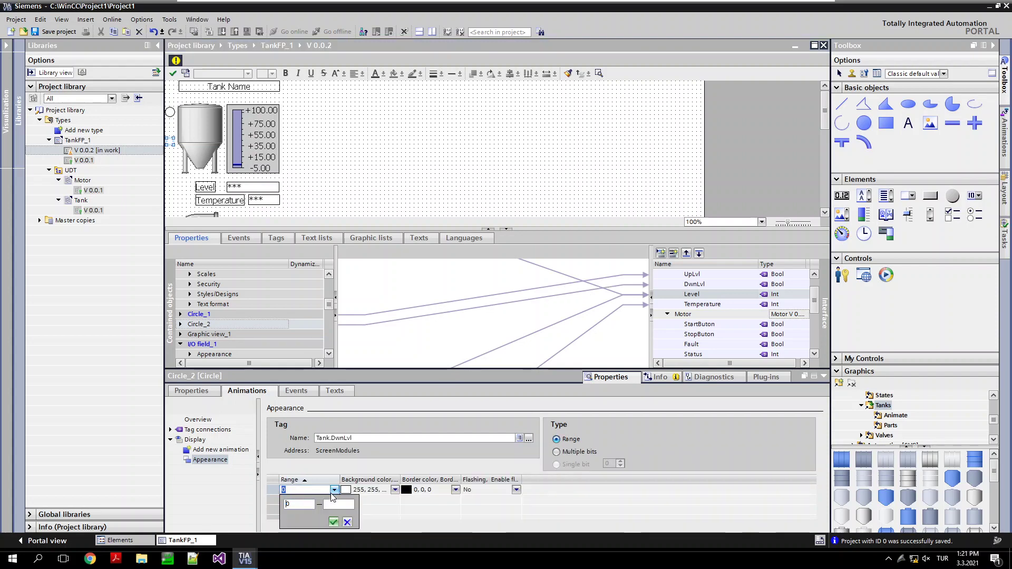
left_click(347, 520)
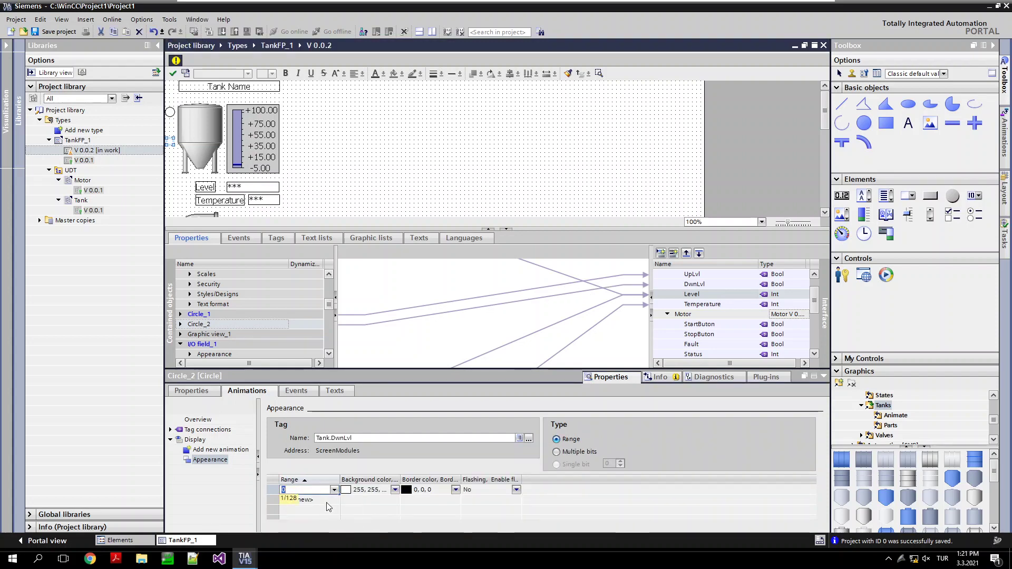
left_click(334, 501)
left_click(395, 501)
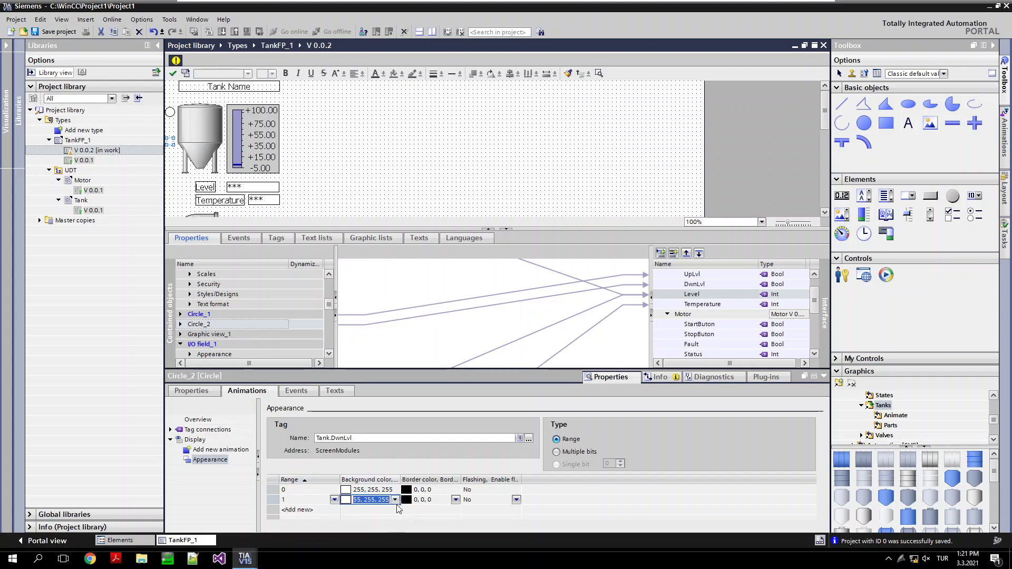
left_click(396, 500)
key("Escape")
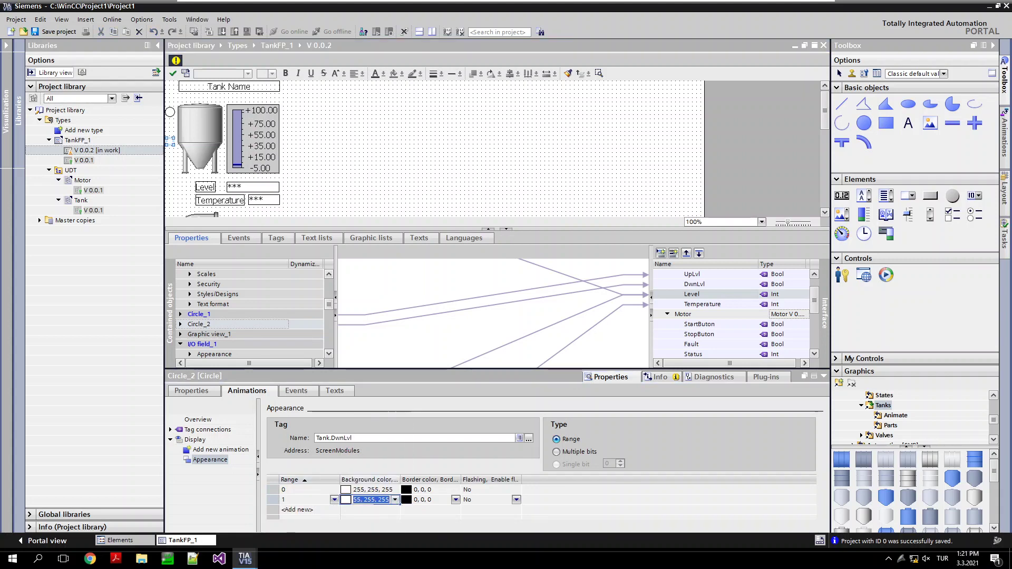
type("255, 0, 0")
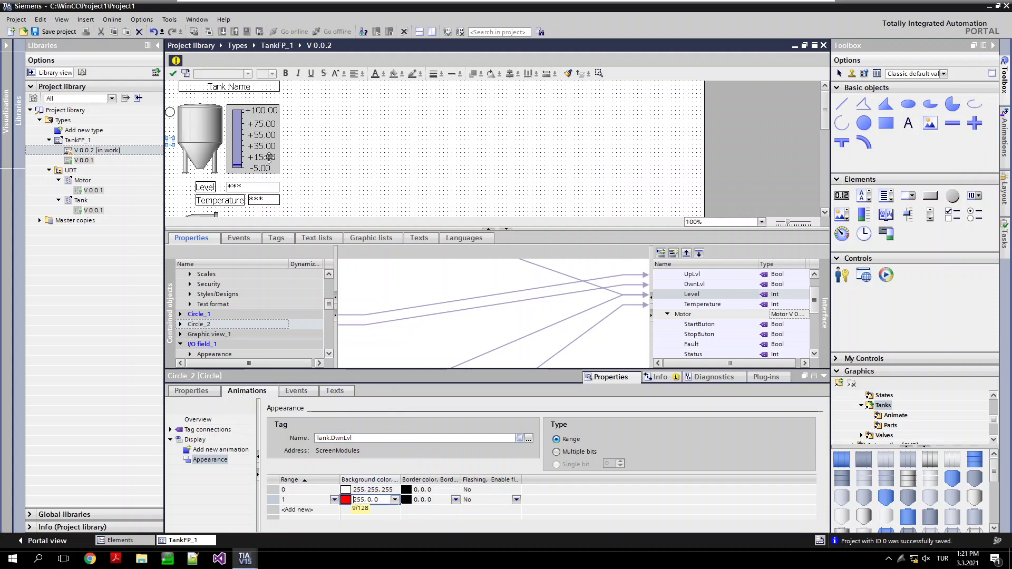
- Show the appearance properties of the Tank Name text field
left_click(238, 86)
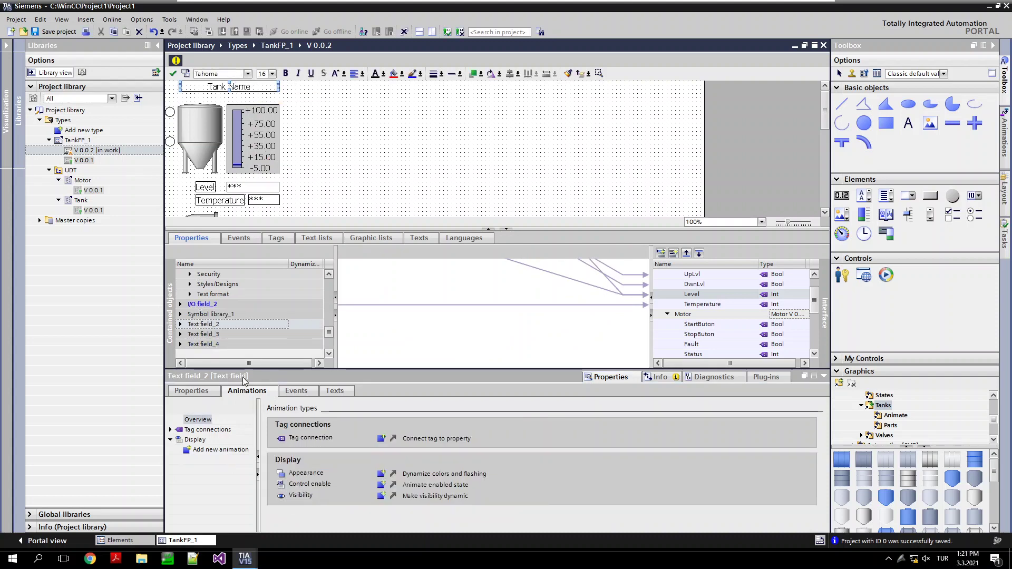
left_click(191, 391)
left_click(193, 429)
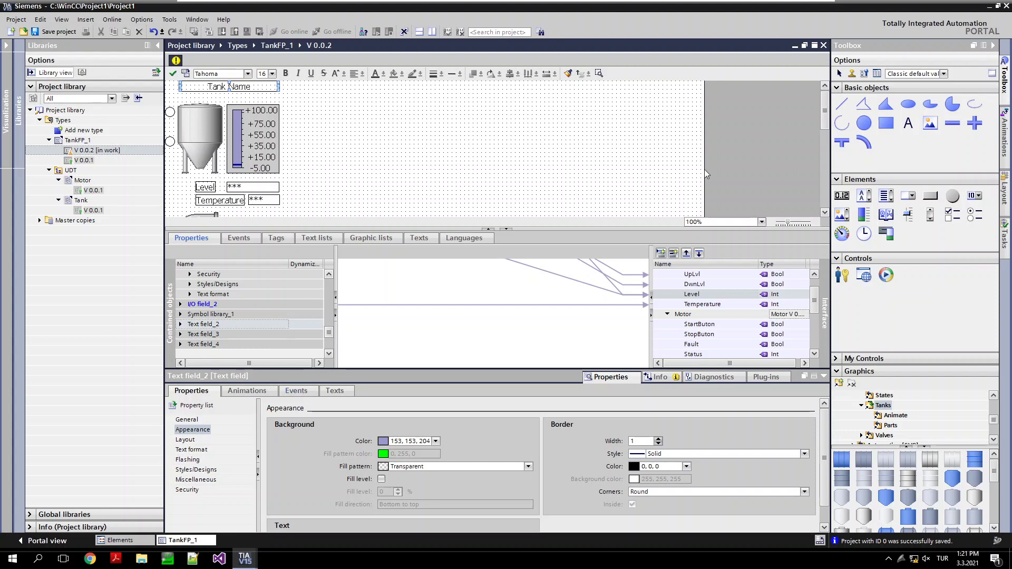
- Set the motor symbol's fill style to Shaded and its foreground color to 150, 150, 150
scroll(826, 124, "down", 3)
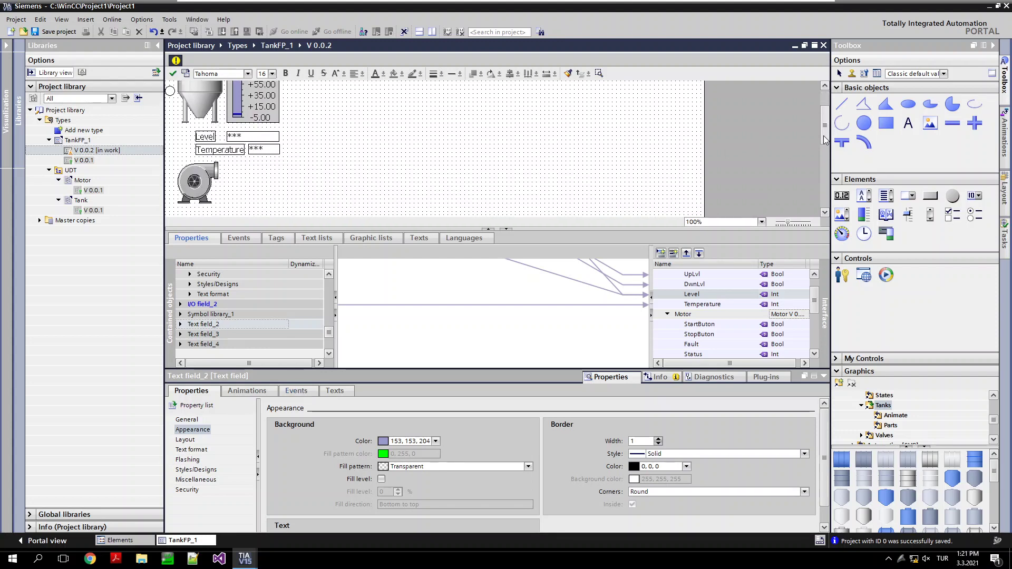
left_click(204, 176)
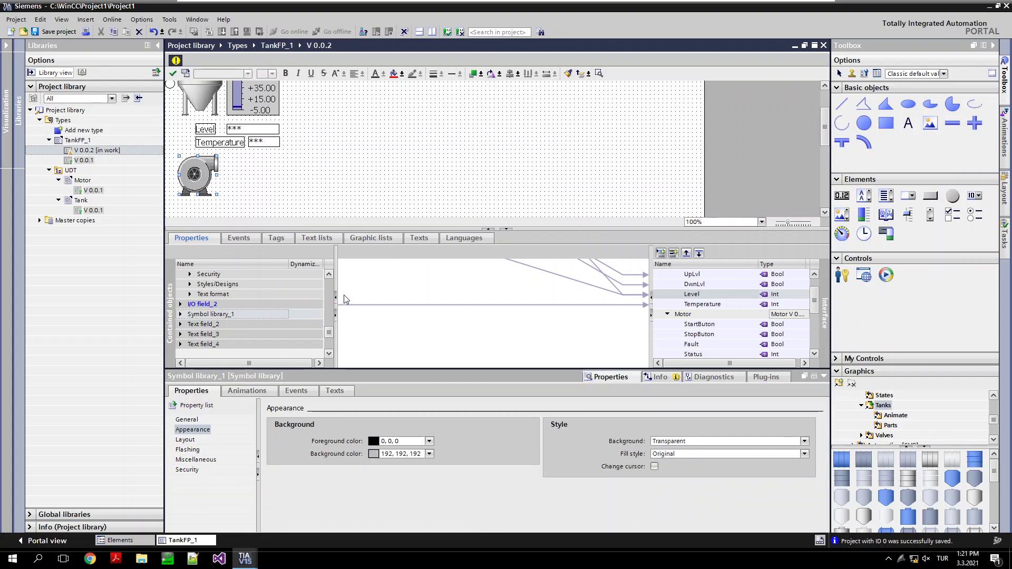
left_click(804, 442)
left_click(802, 457)
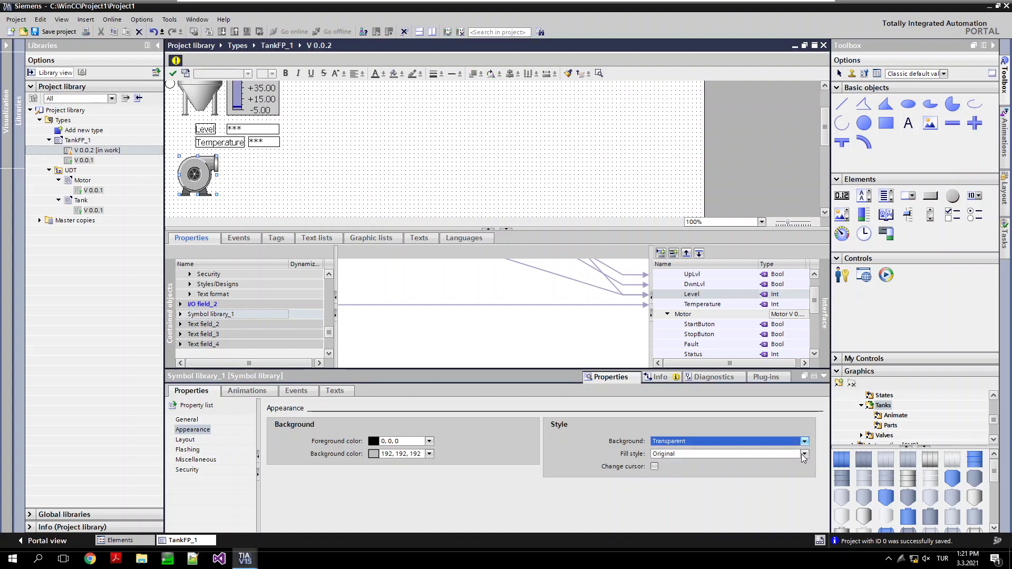
left_click(804, 454)
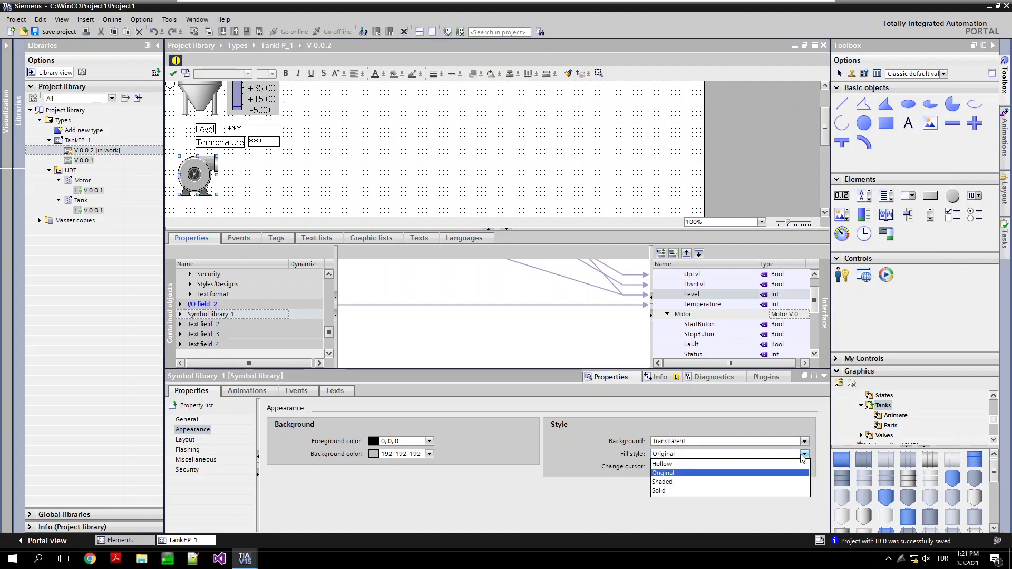
left_click(662, 482)
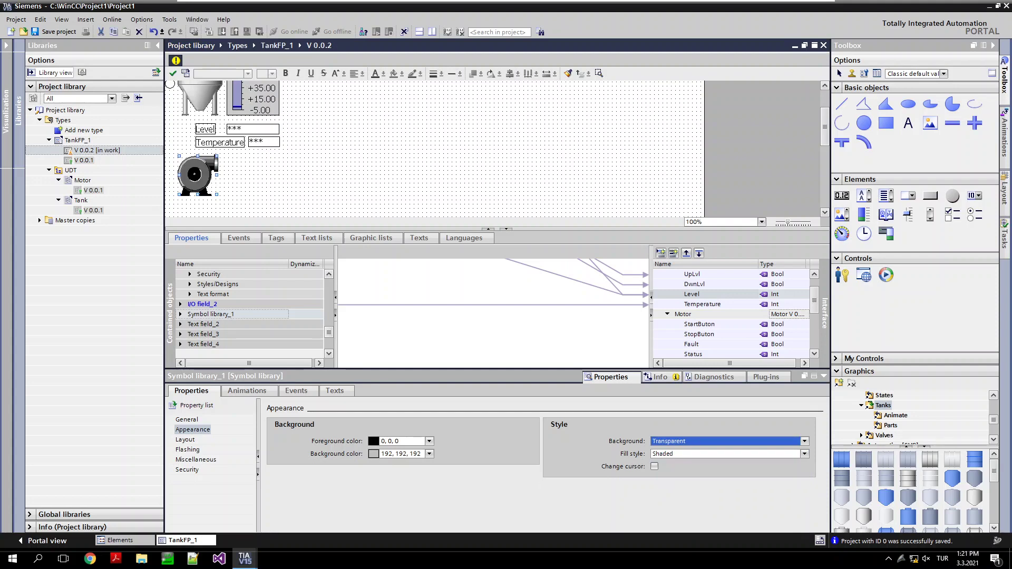
left_click(429, 442)
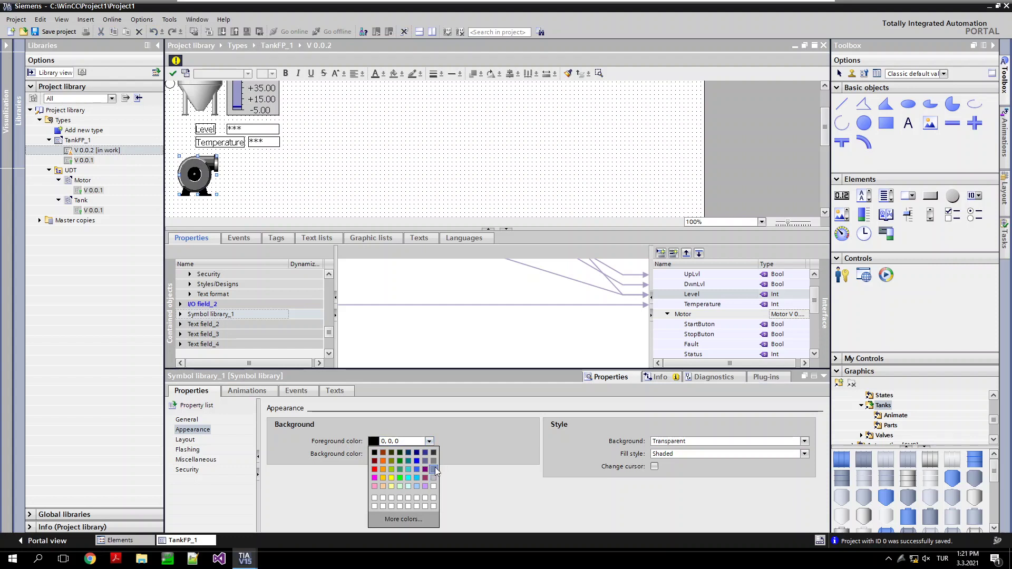
key("Escape")
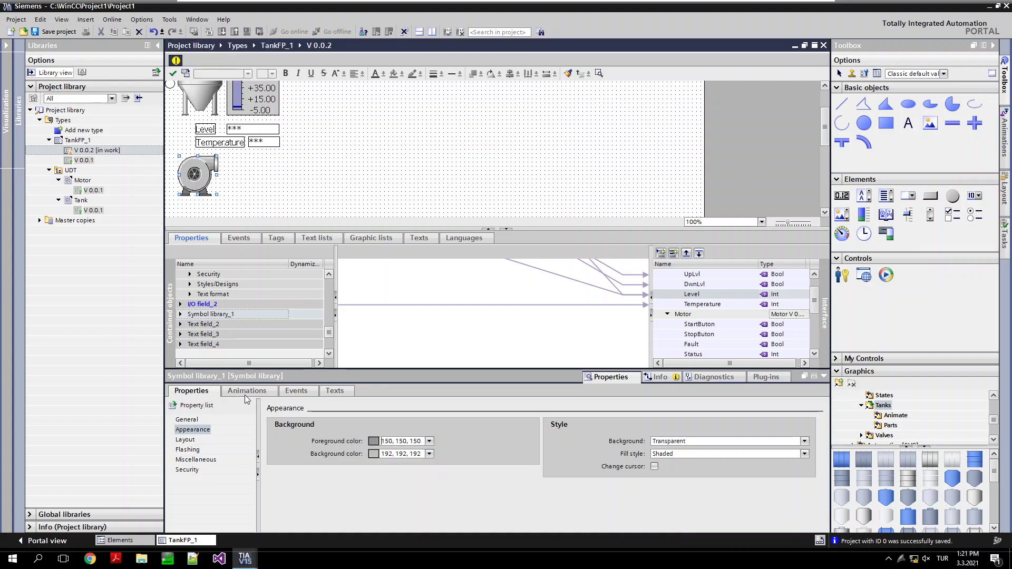
- Add an Appearance animation to the motor symbol and assign it the Motor.StartQ tag
left_click(272, 391)
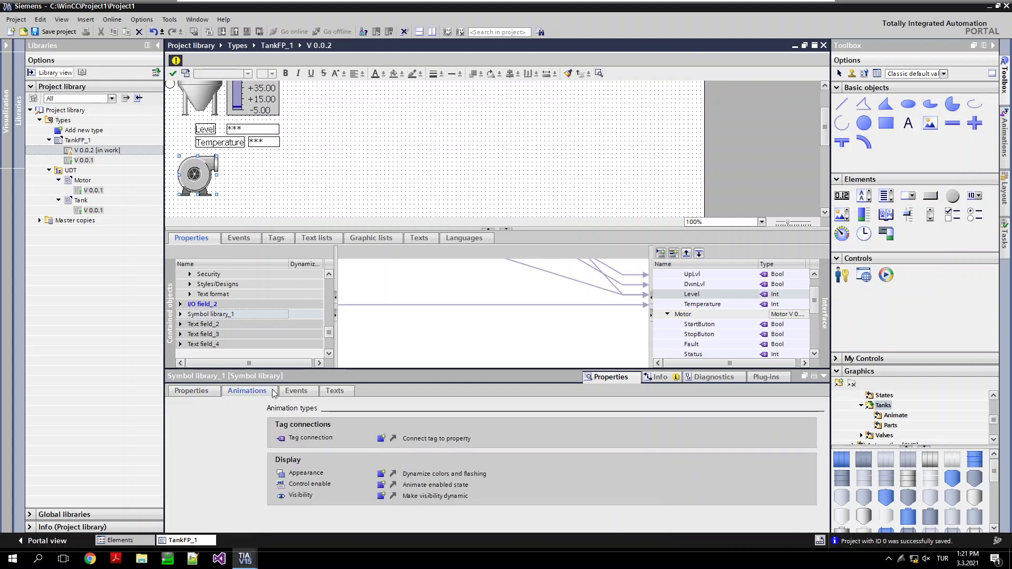
left_click(382, 476)
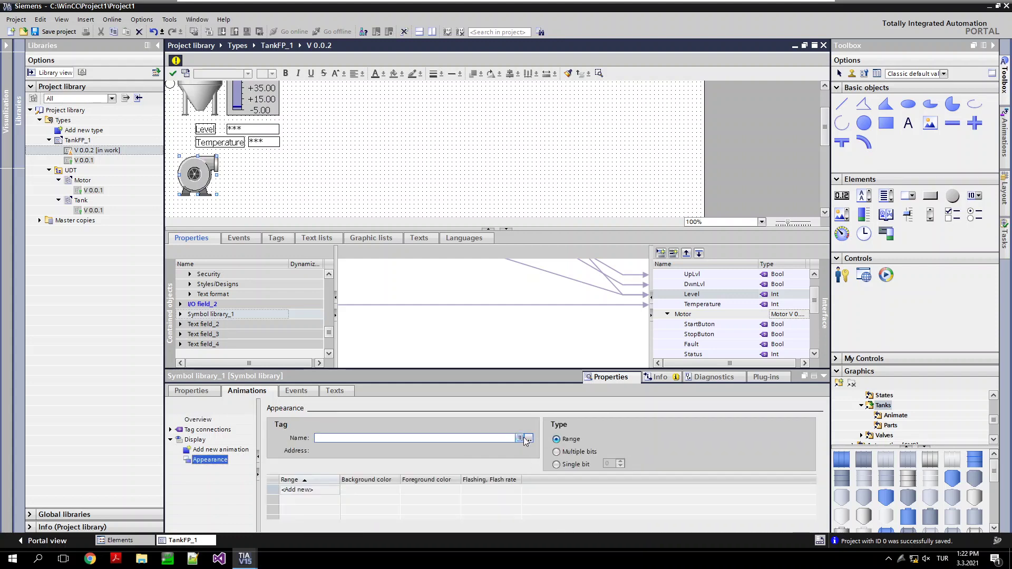
left_click(520, 438)
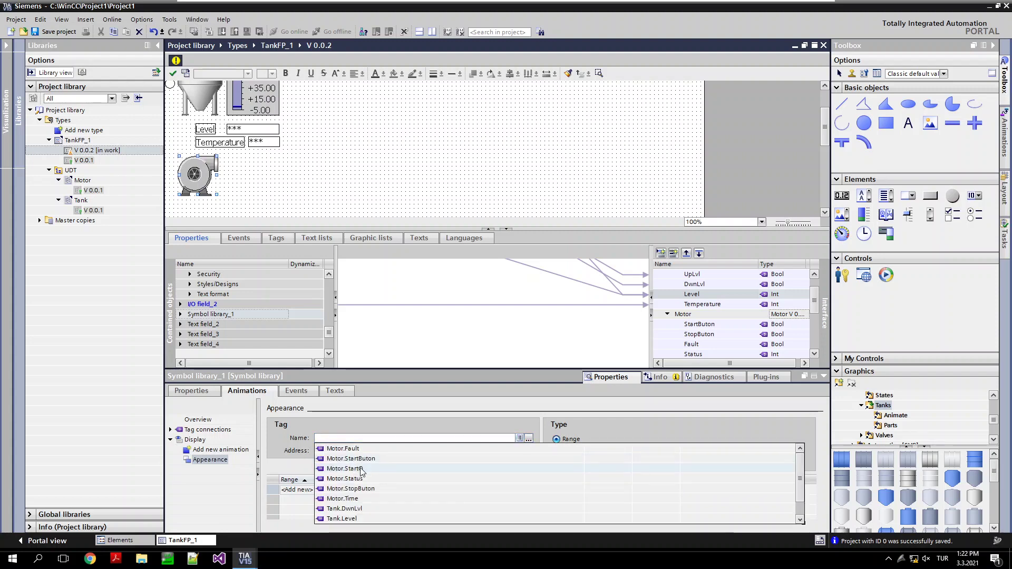
left_click(362, 469)
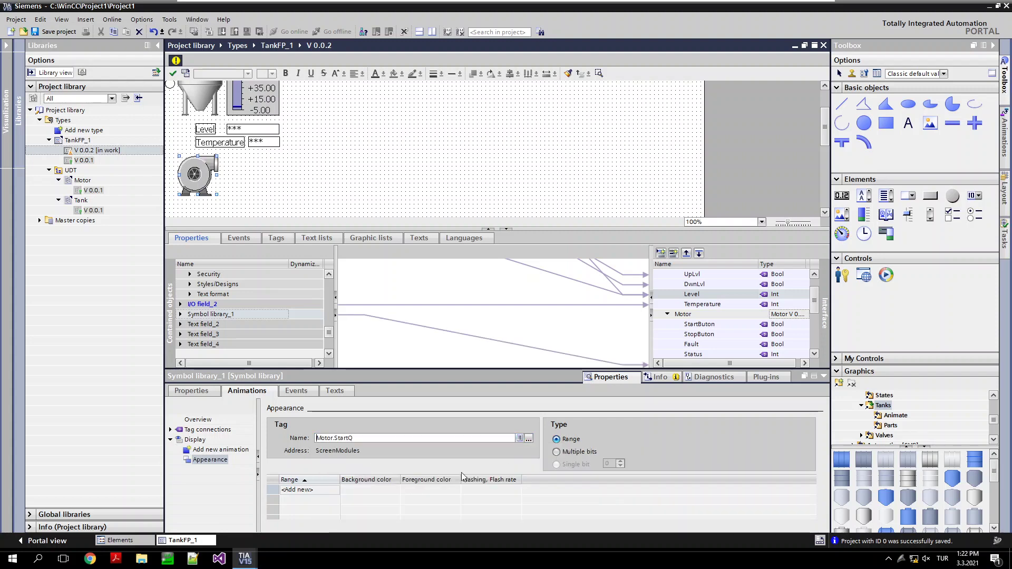
- Add range entries 0 and 1 to the motor symbol's Appearance animation, giving entry 1 a darker gray background and foreground color 0, 255, 0
double_click(307, 490)
double_click(310, 500)
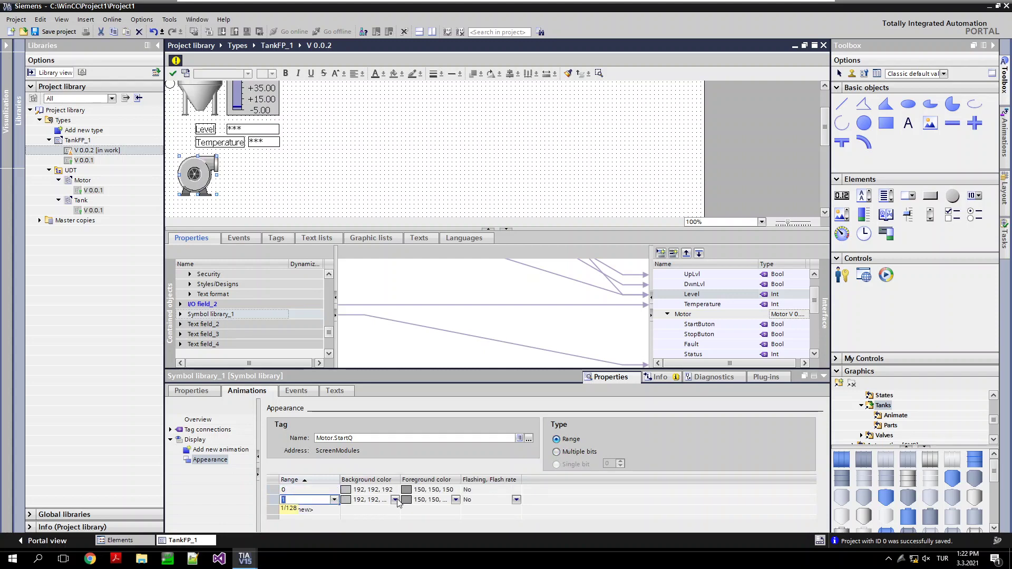
left_click(396, 499)
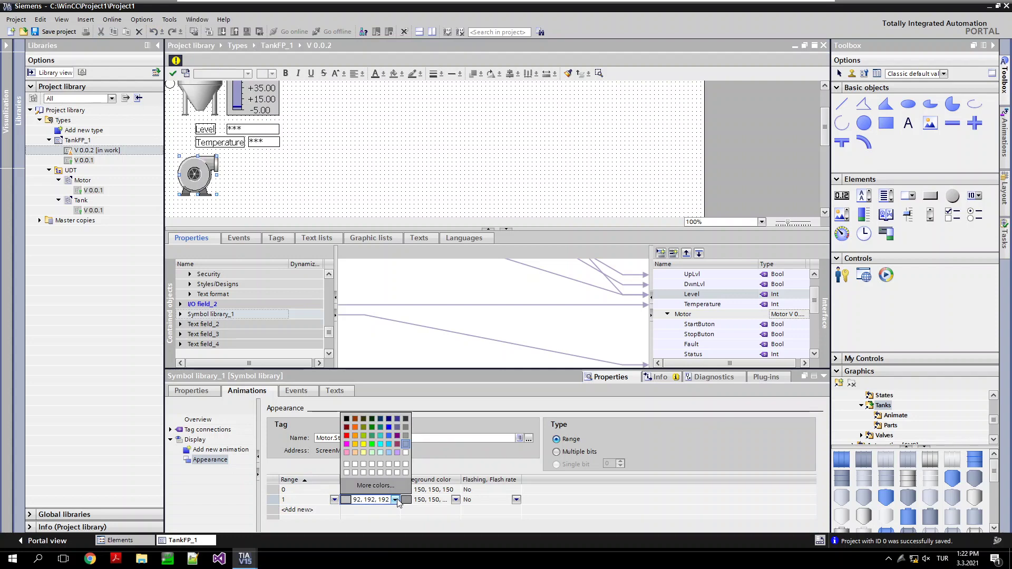
left_click(371, 444)
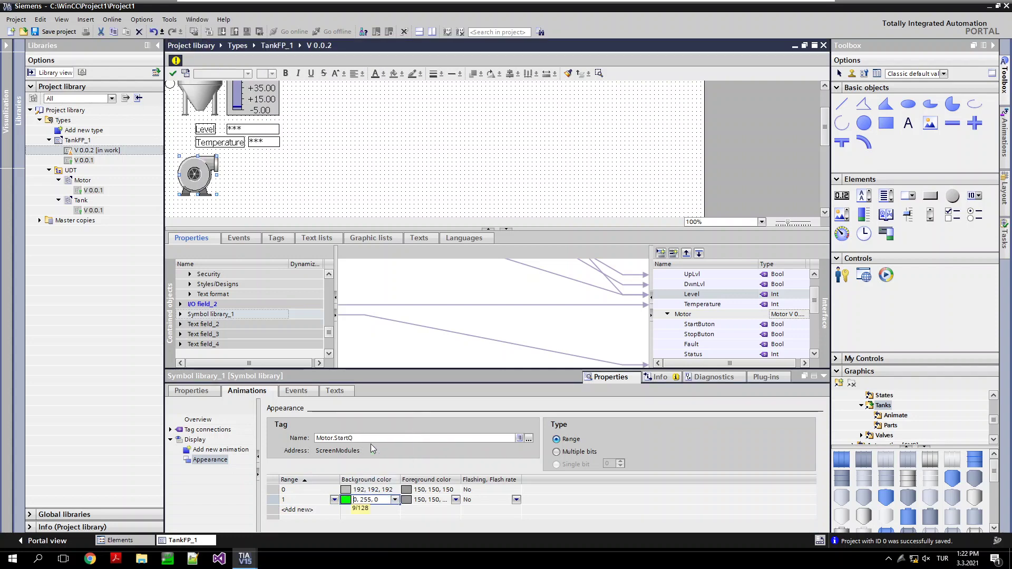
left_click(395, 500)
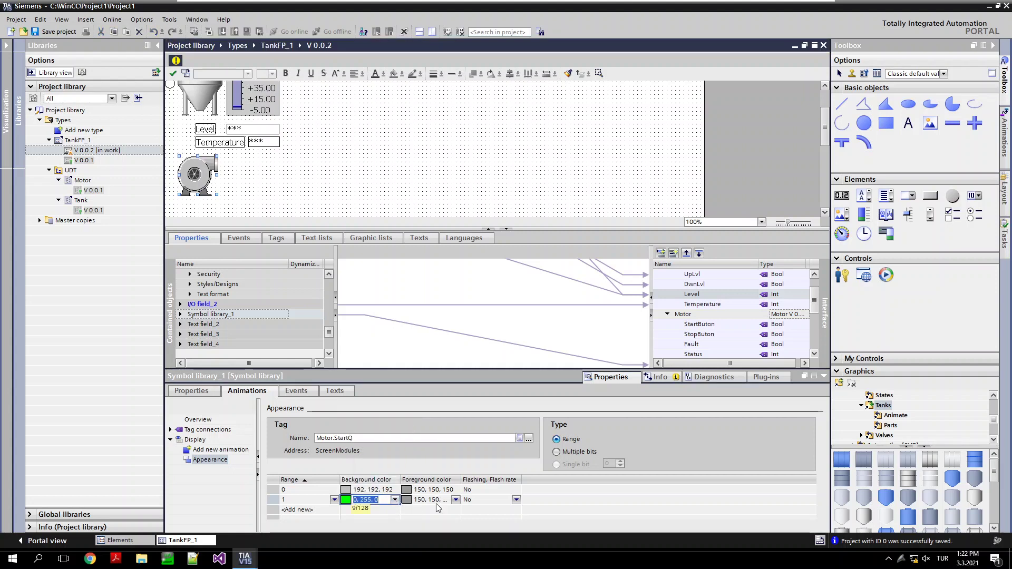
left_click(405, 436)
left_click(456, 500)
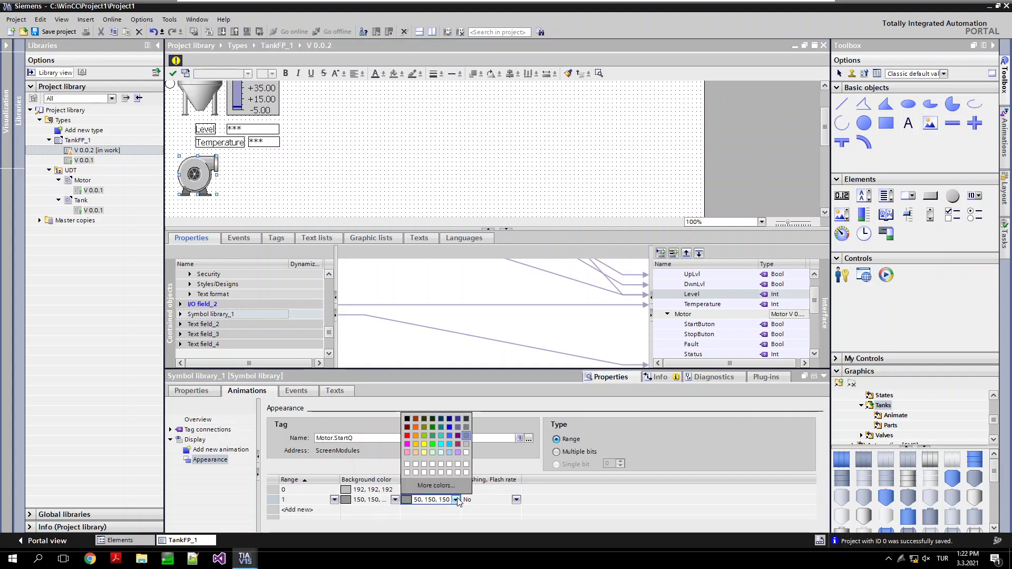
left_click(433, 444)
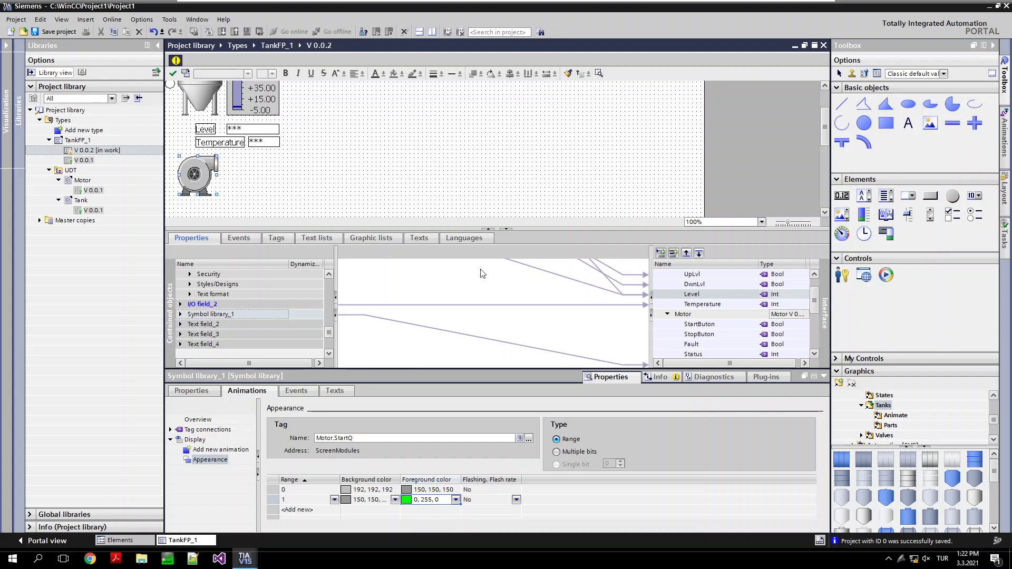
- Add a text field reading FAULT beside the motor symbol and shift it slightly up and farther from the symbol
left_click(909, 124)
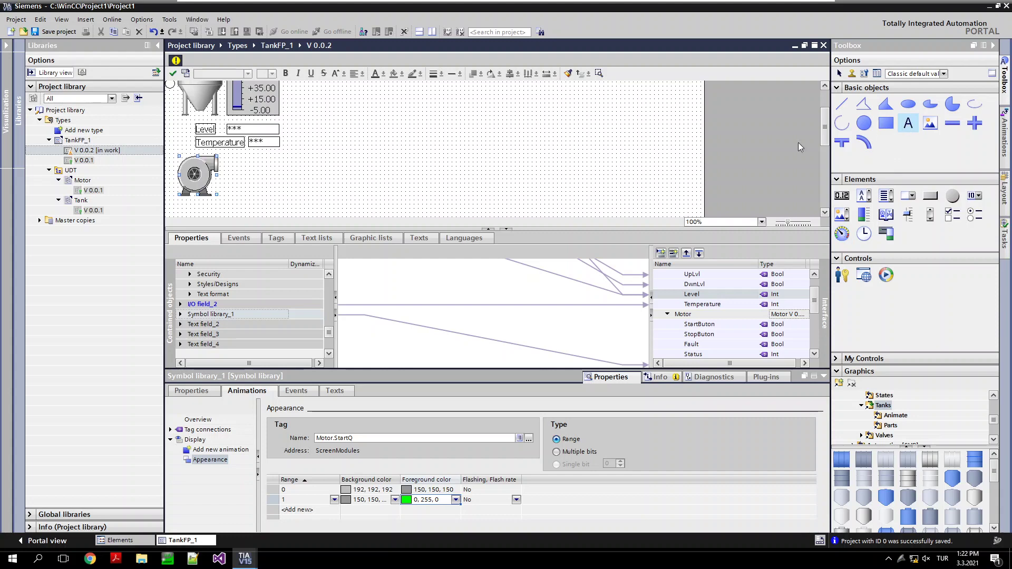
left_click(236, 181)
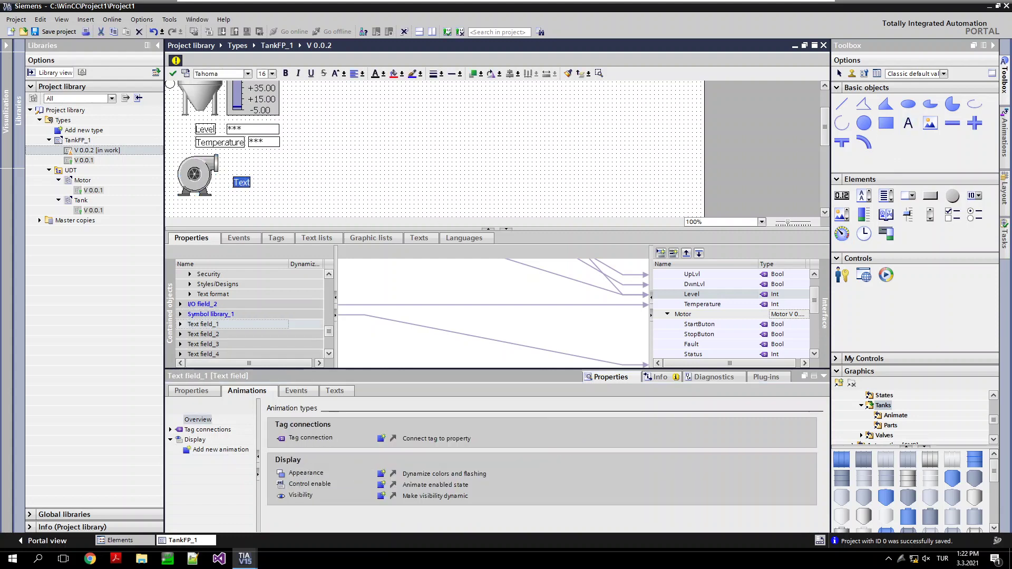
type("FAULT")
left_click(246, 182)
left_click(288, 202)
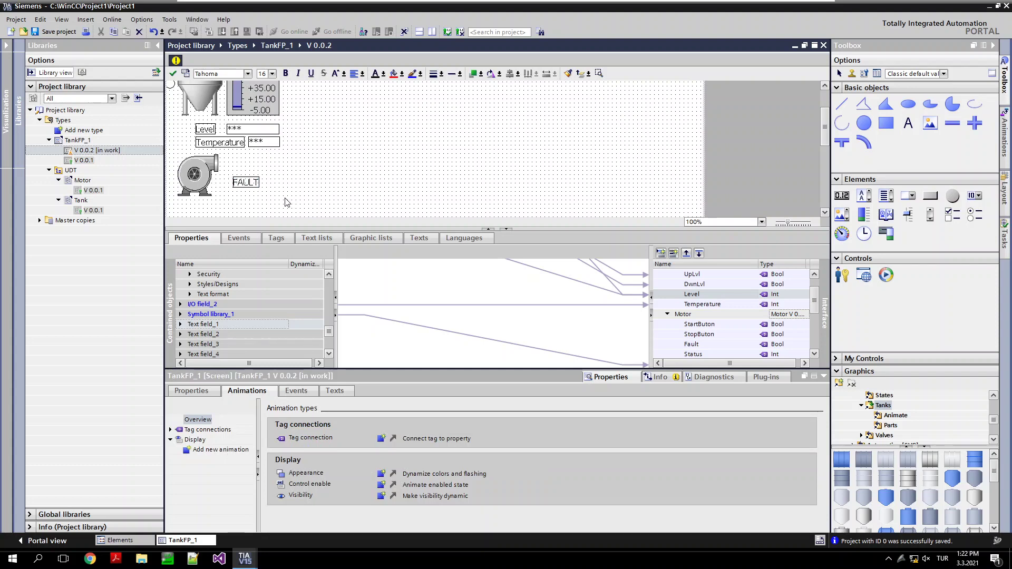
left_click(256, 175)
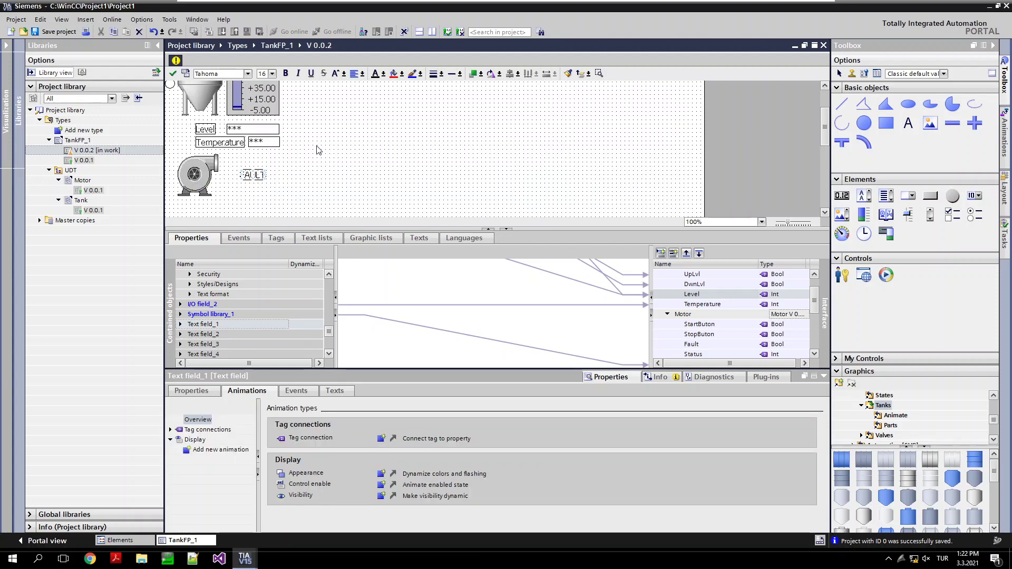
- Add a new interface property below Motor in Properties_Faceplate and name it TankName
scroll(685, 300, "up", 2)
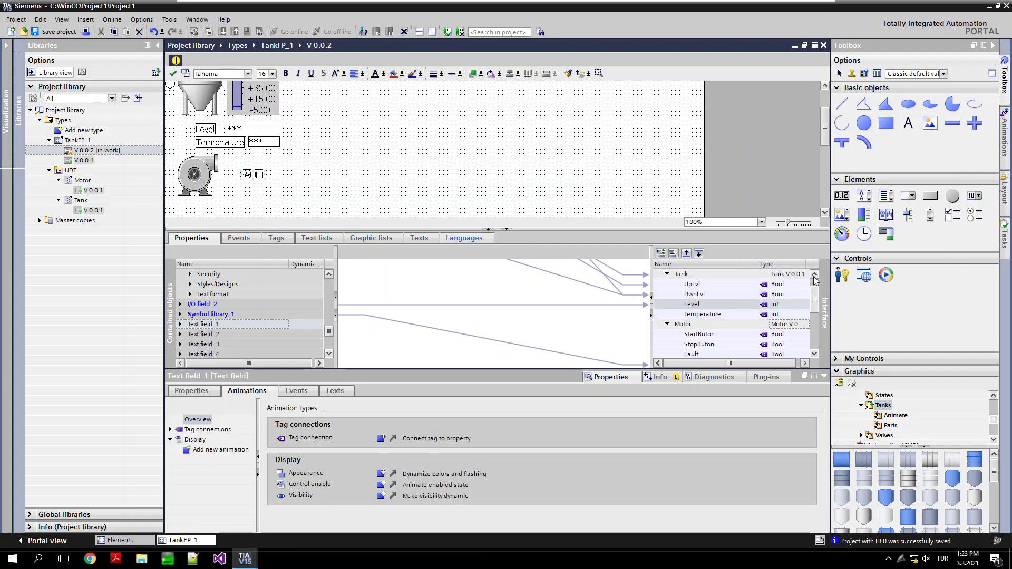
left_click(667, 285)
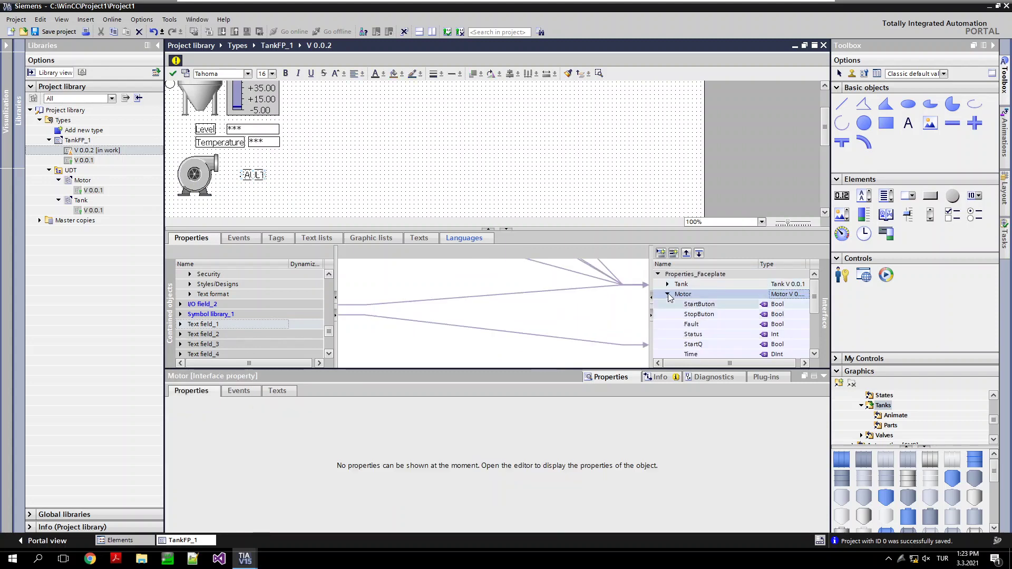
left_click(668, 294)
right_click(679, 304)
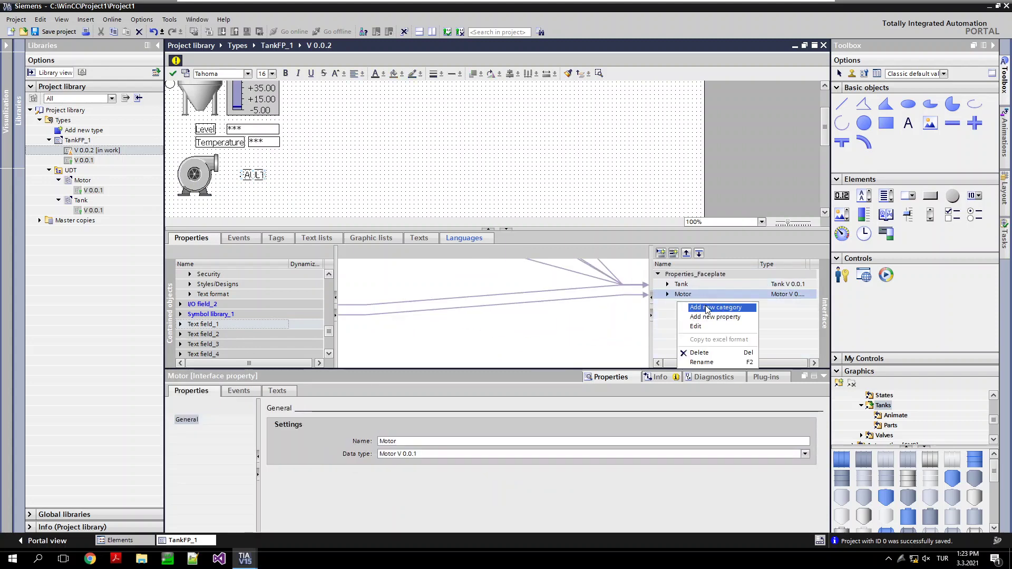
left_click(715, 317)
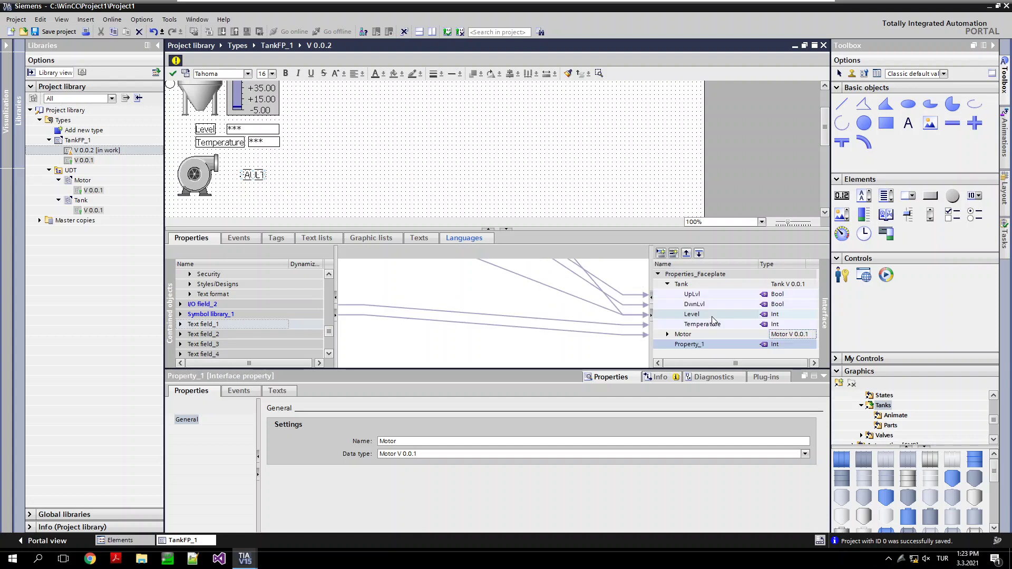
left_click(699, 343)
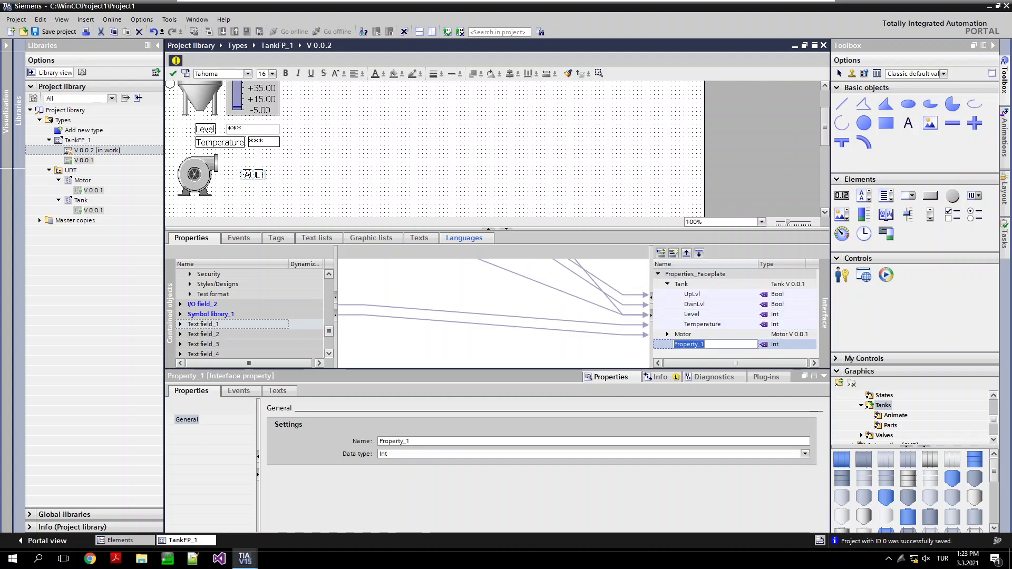
type("TankName")
left_click(784, 348)
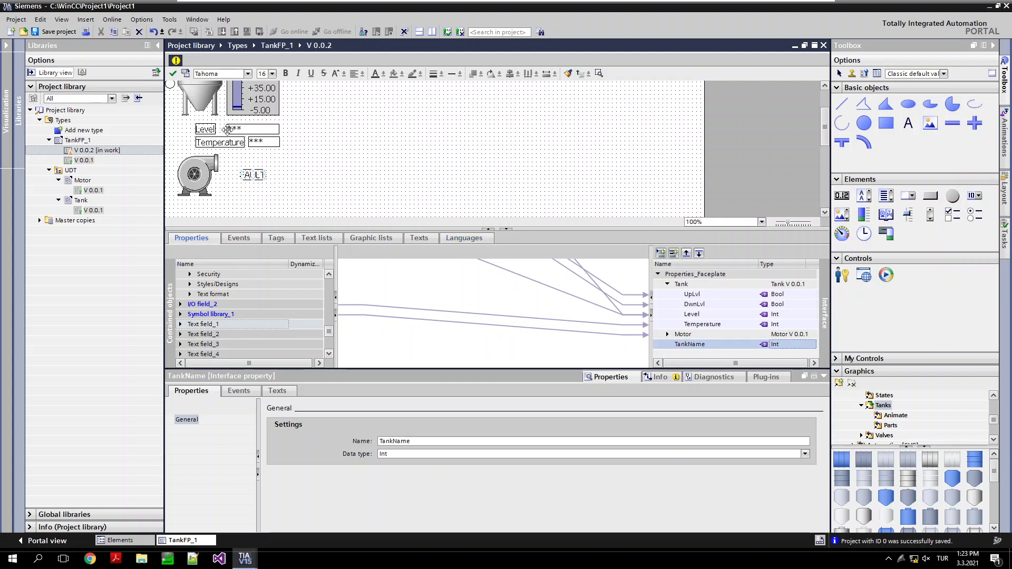
- Connect the General Text property of the Tank Name text field to the TankName interface property, making its data type String
scroll(818, 138, "up", 3)
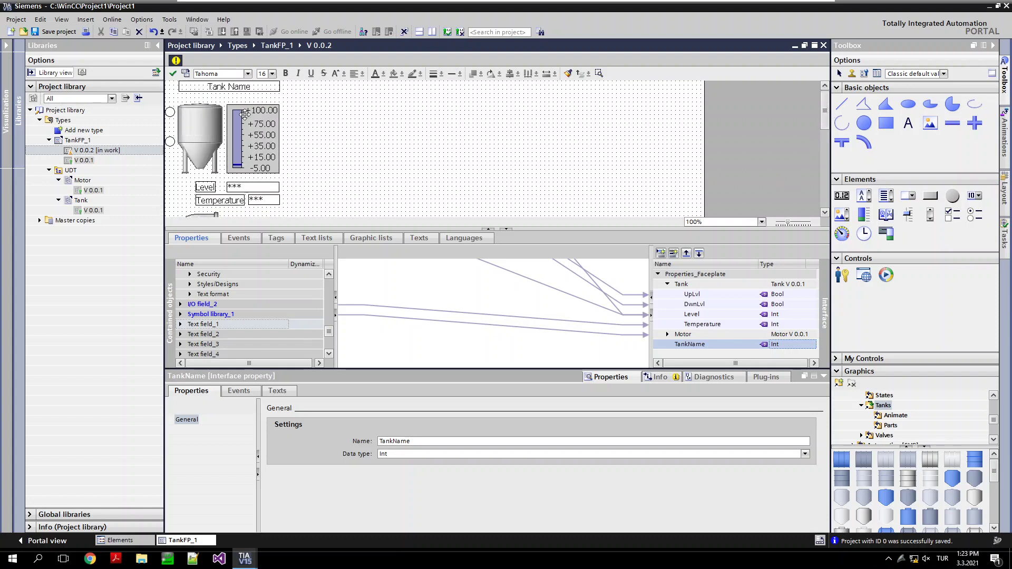
left_click(246, 85)
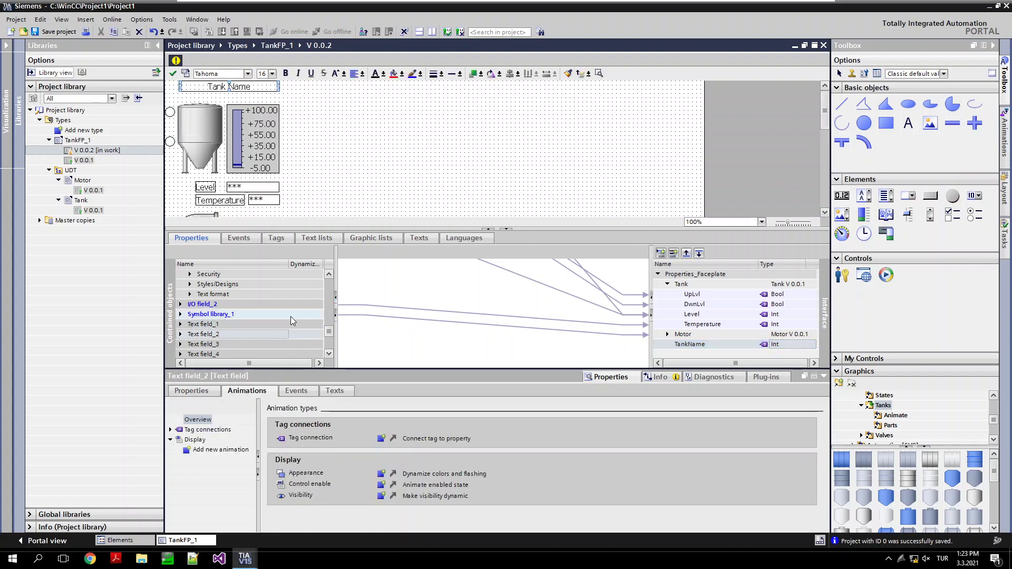
left_click(180, 334)
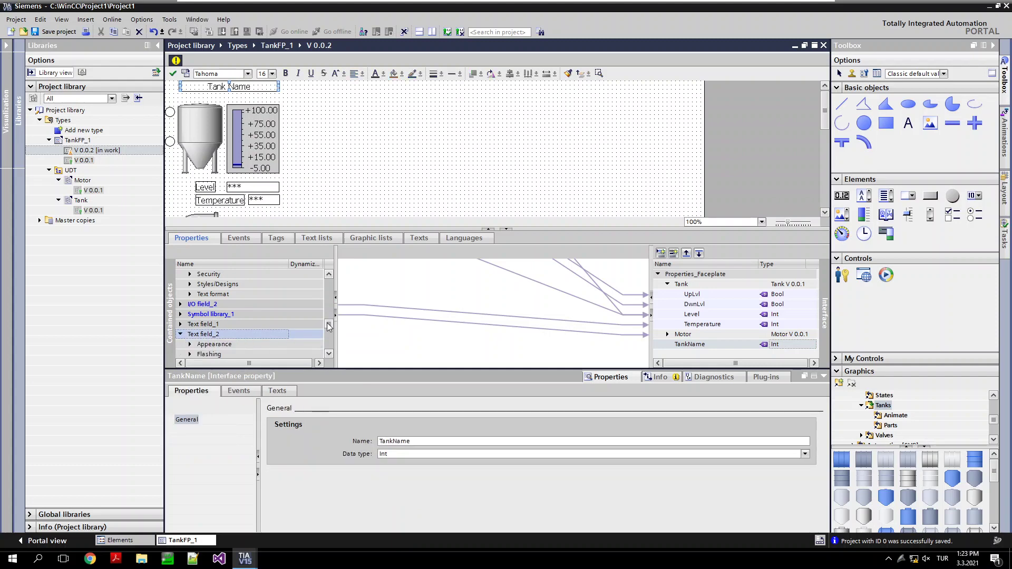
scroll(264, 338, "down", 3)
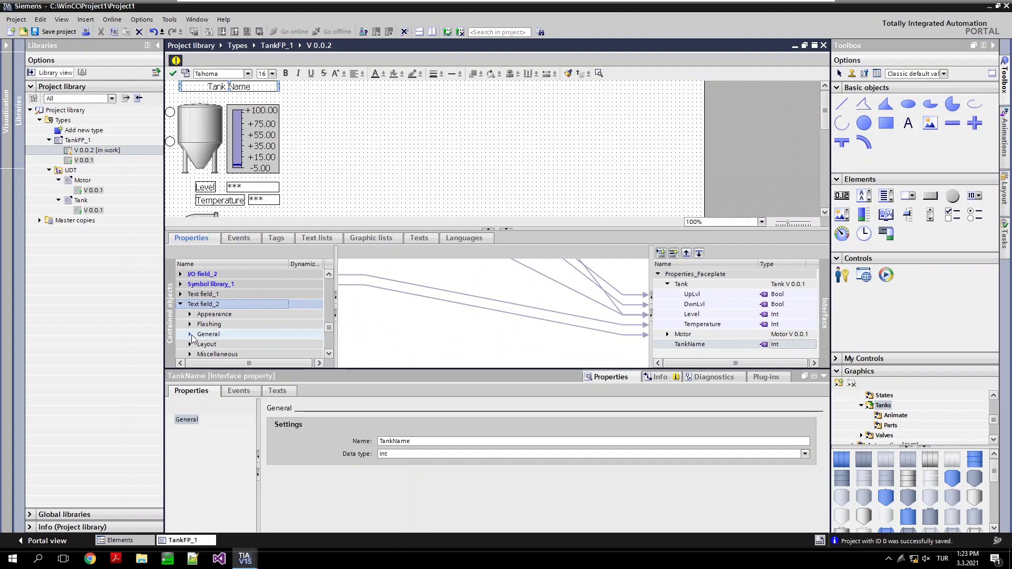
left_click(284, 317)
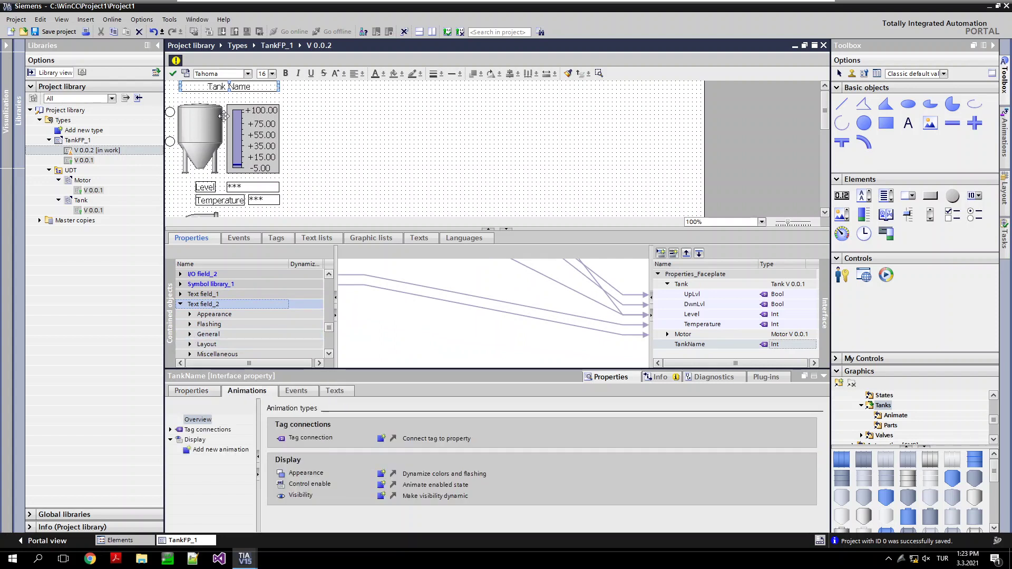
left_click(196, 391)
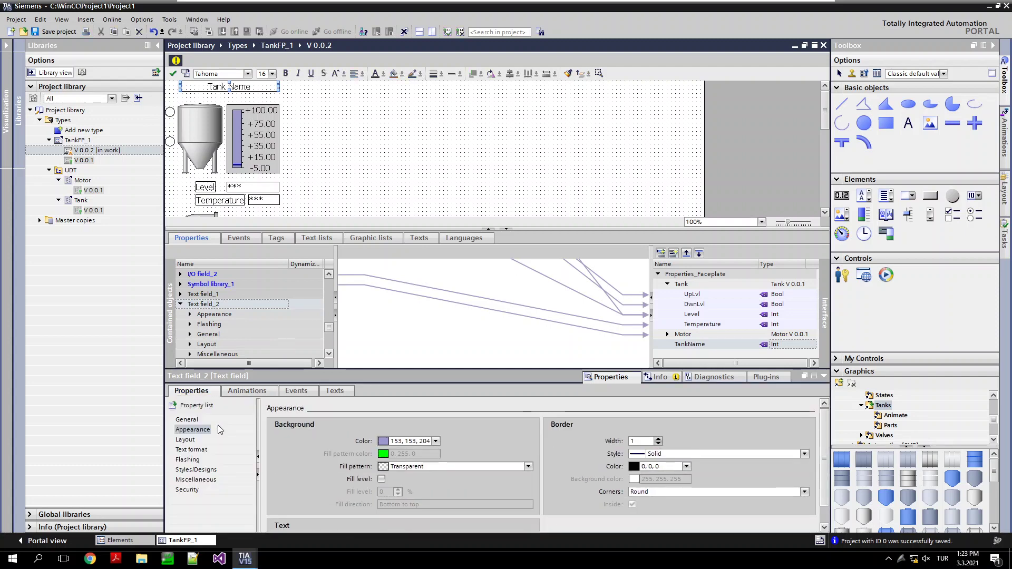
left_click(188, 421)
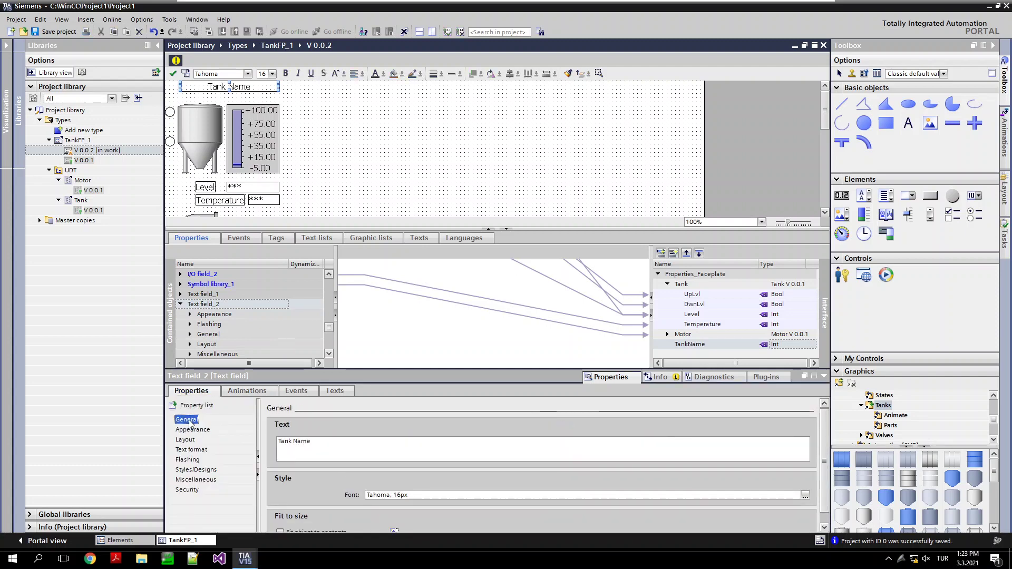
left_click(369, 450)
left_click(329, 354)
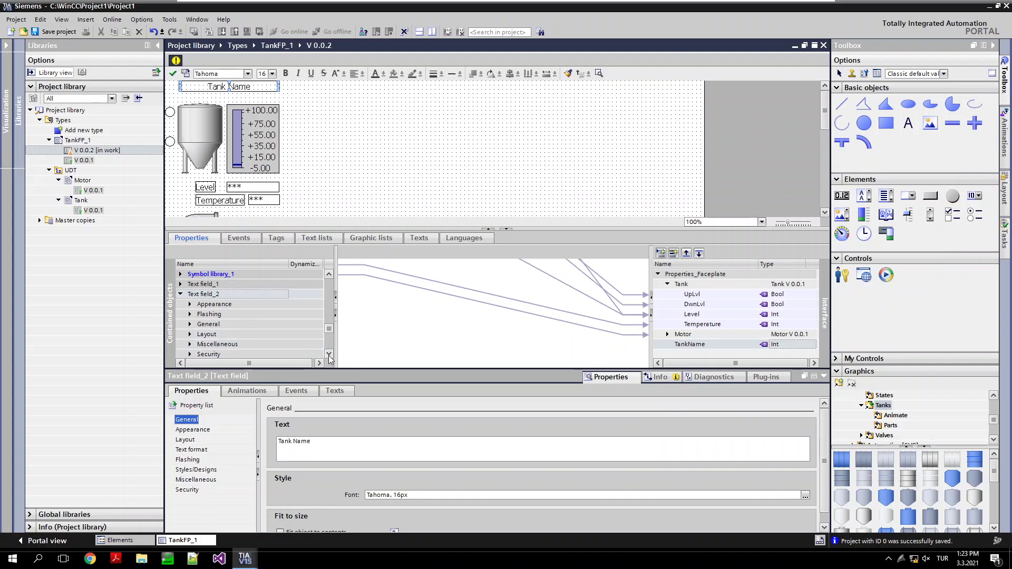
left_click(329, 355)
left_click(191, 335)
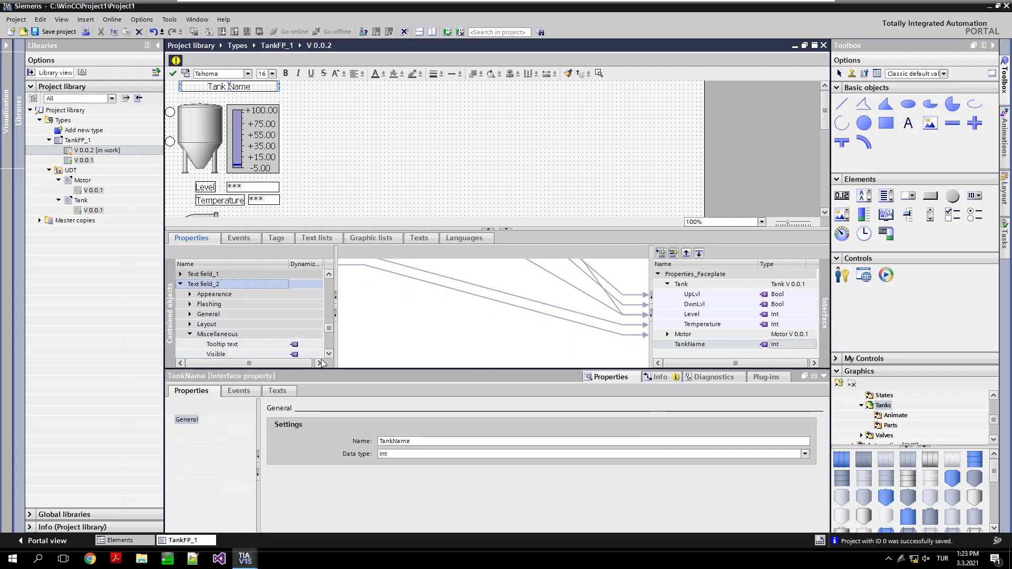
left_click(329, 354)
left_click(329, 355)
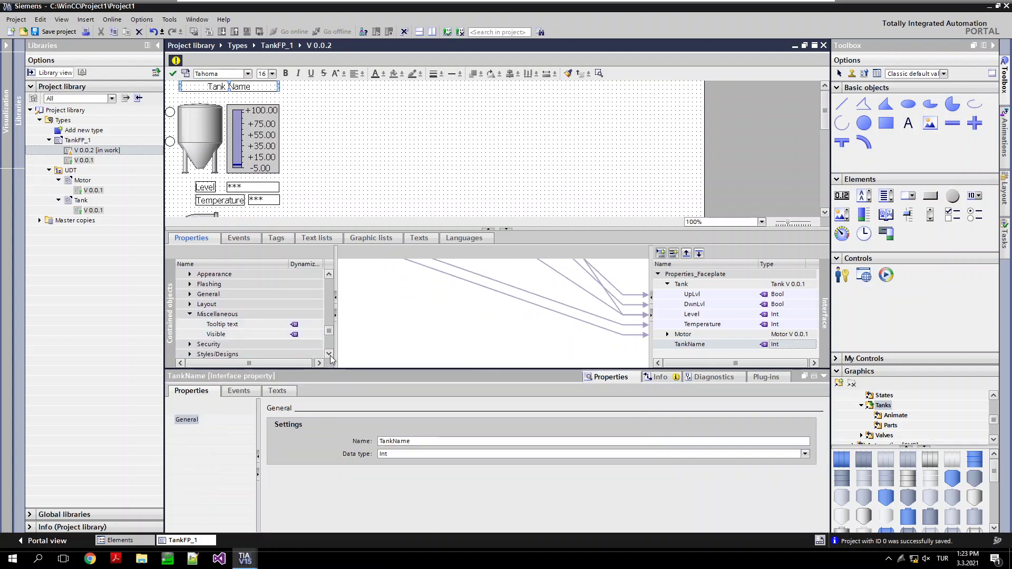
left_click(190, 295)
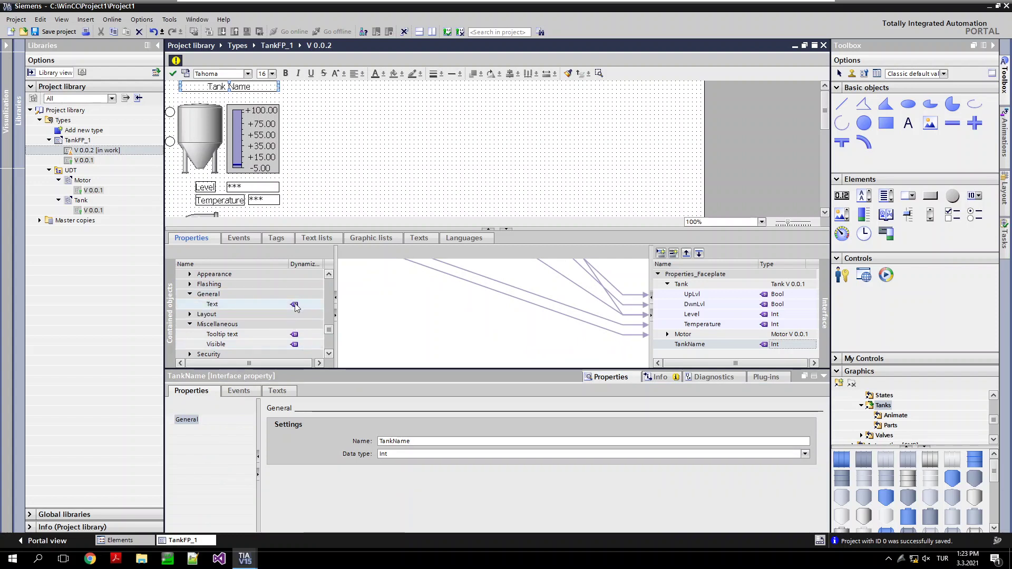
left_click_drag(295, 305, 696, 348)
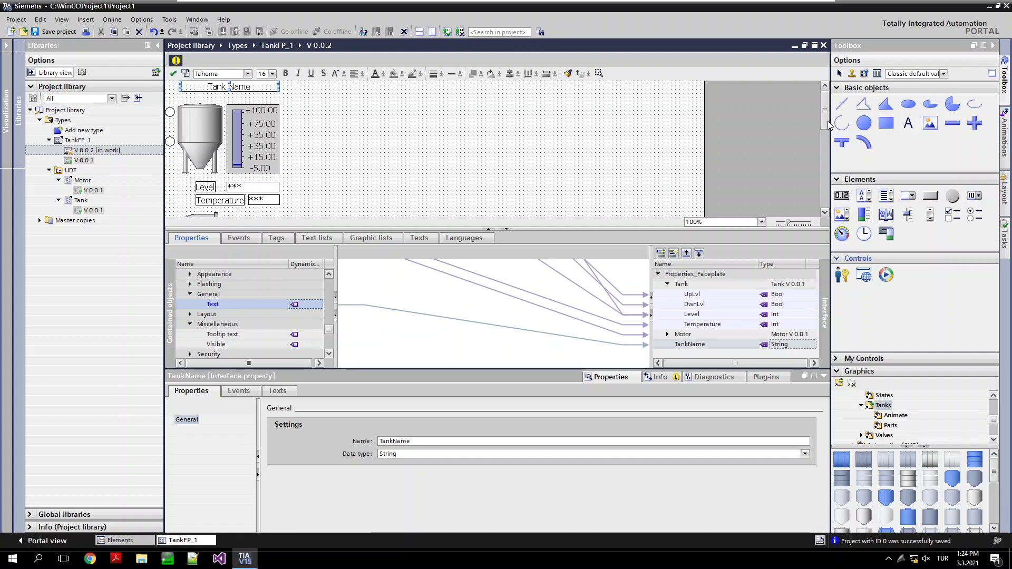
- Add a Visibility animation to the FAULT text field that makes it invisible when the Motor.Fault tag ranges from 0 to 0
left_click_drag(827, 124, 827, 148)
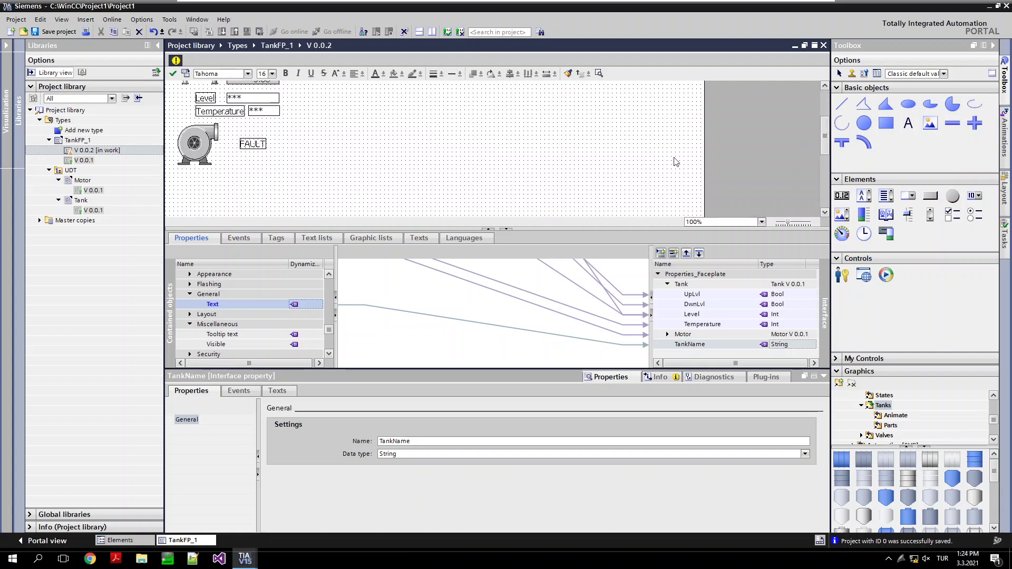
left_click(258, 142)
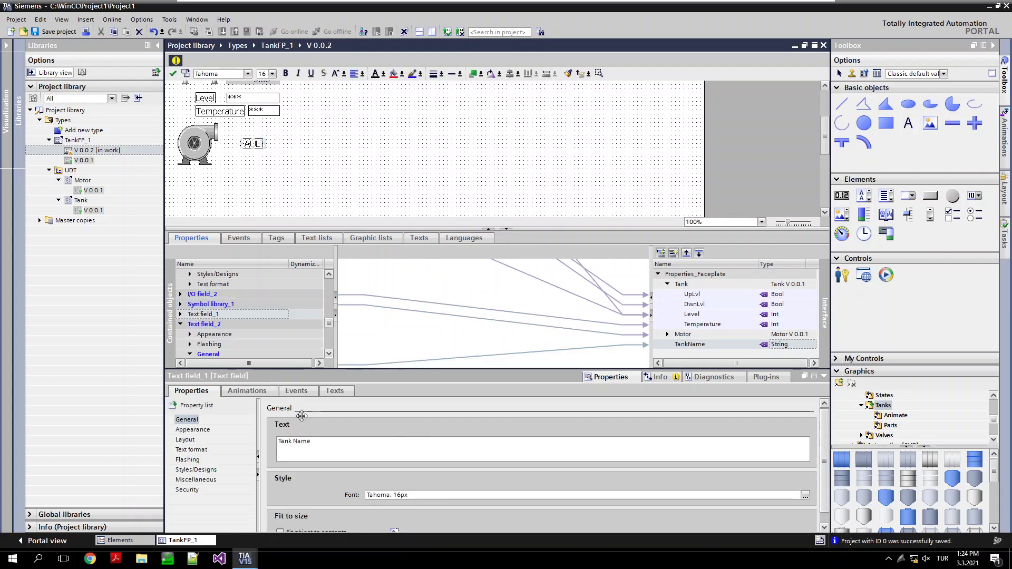
left_click(251, 392)
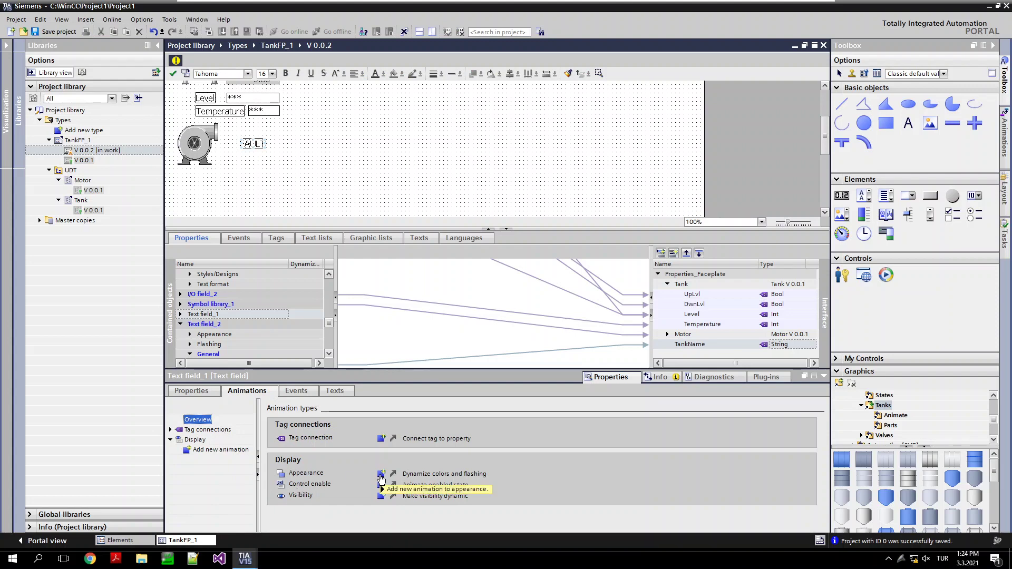
left_click(382, 496)
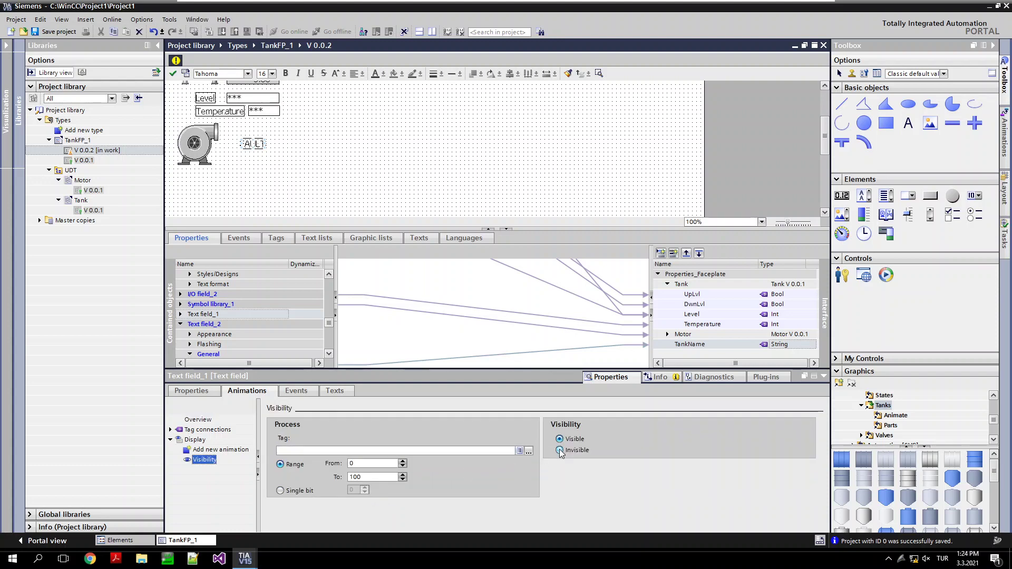
left_click(560, 450)
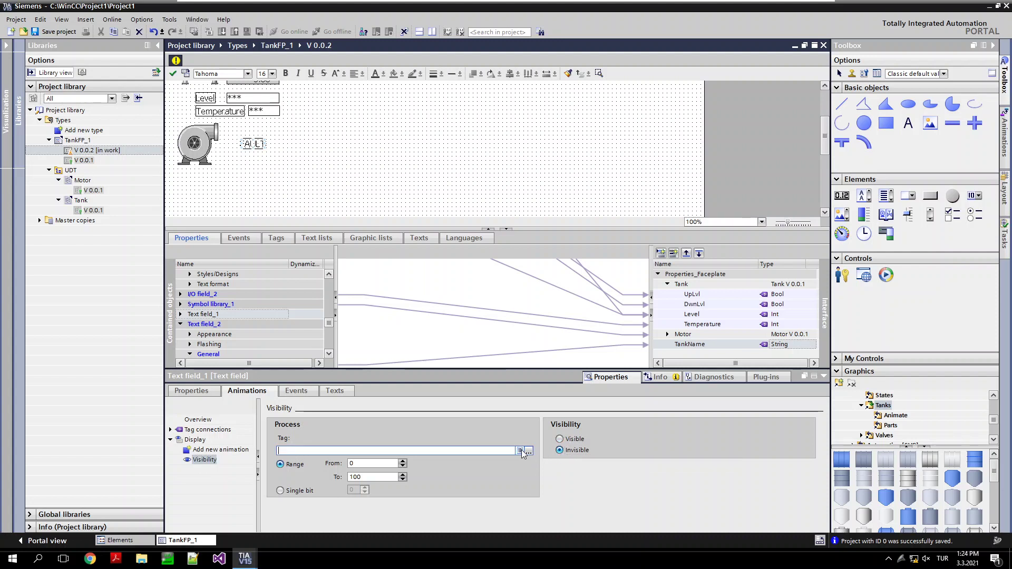
left_click(520, 451)
left_click(318, 462)
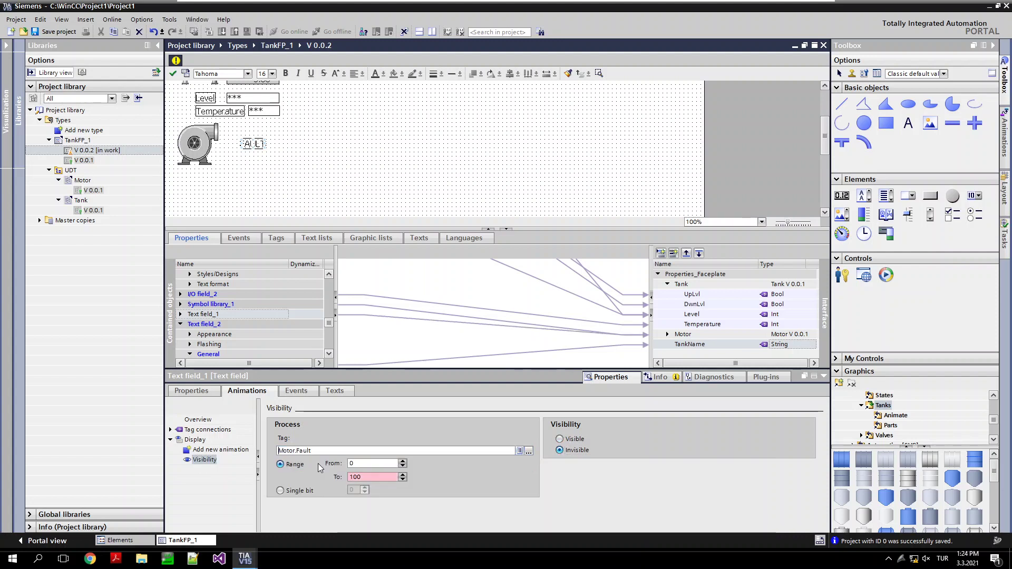
type("0")
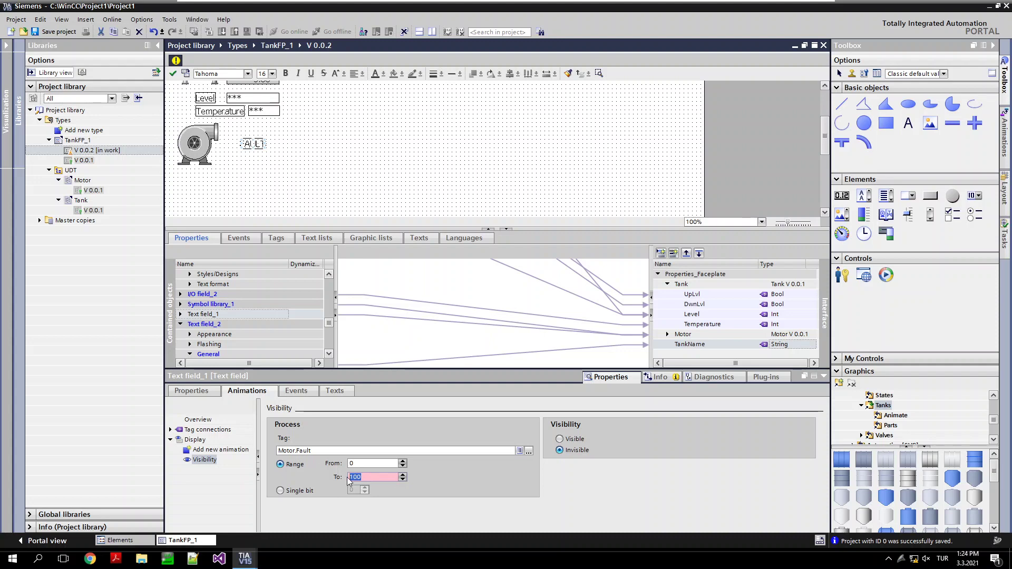
key("Return")
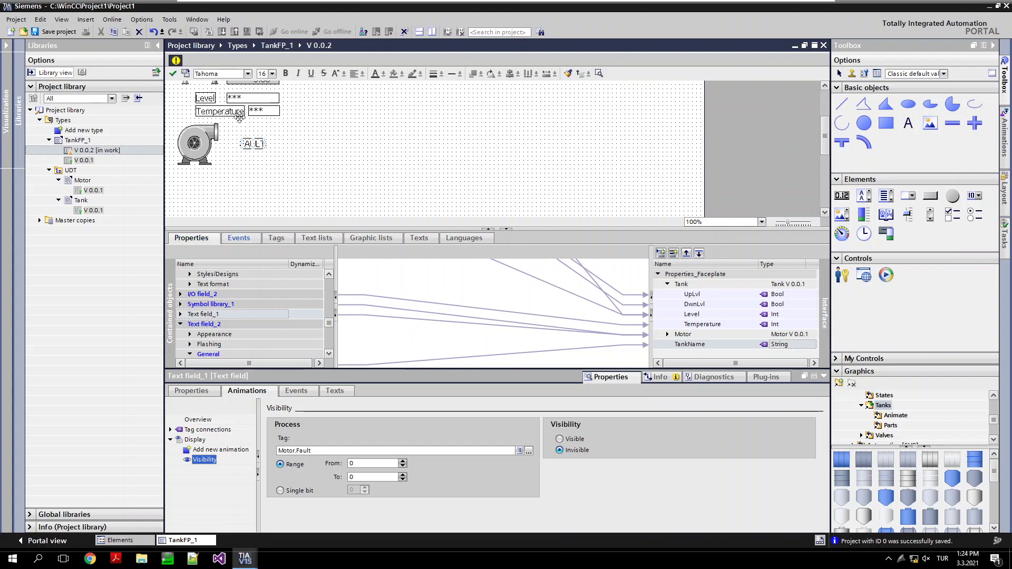
- Enable the shadow in the FAULT text field's Styles/Designs settings
left_click(195, 393)
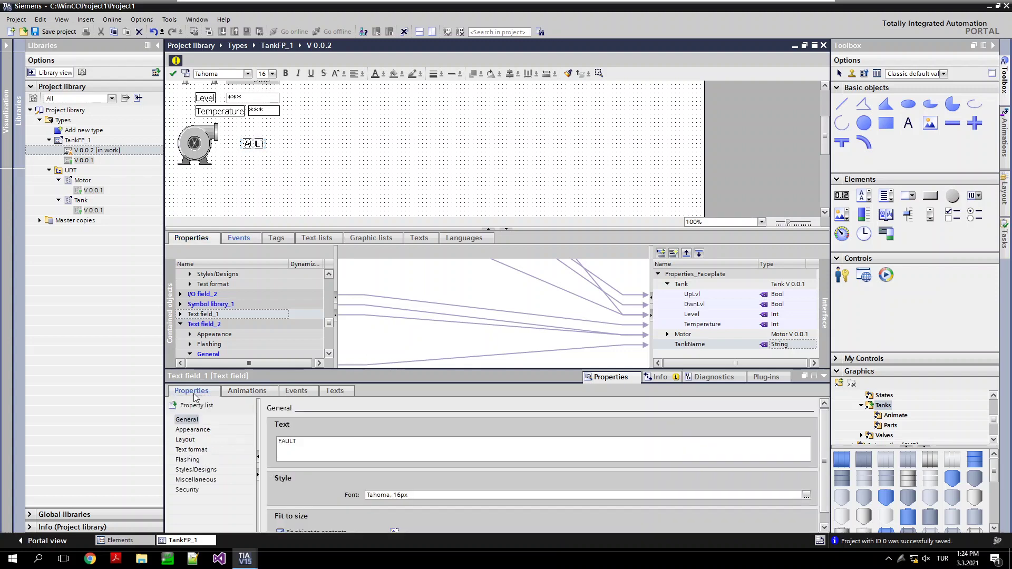
left_click(188, 442)
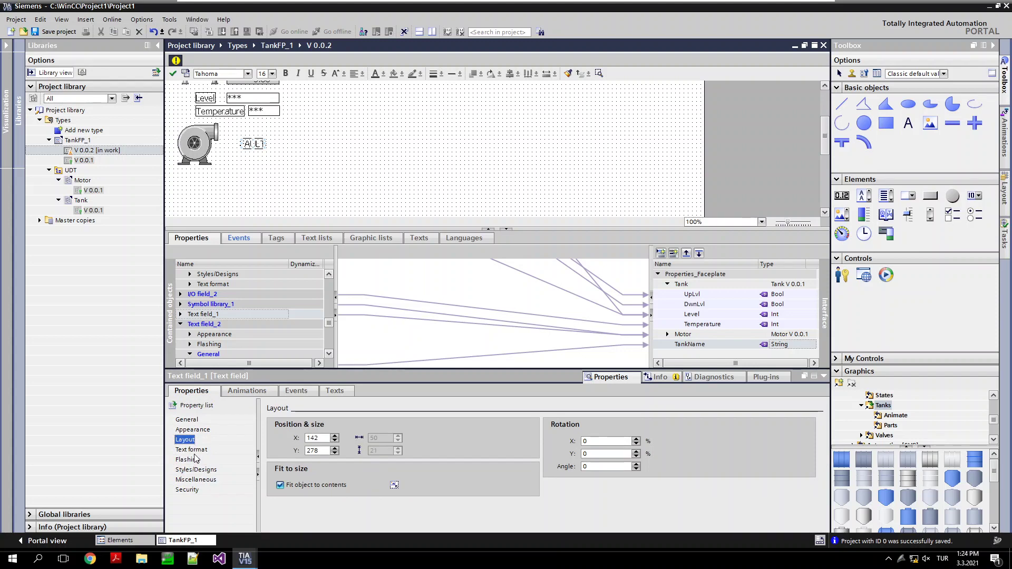
left_click(195, 451)
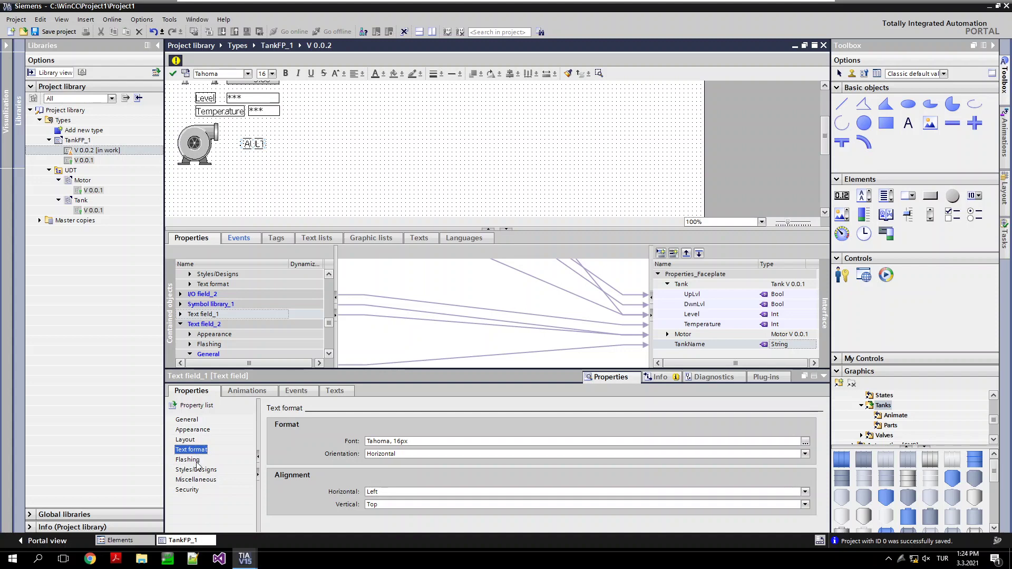
left_click(199, 472)
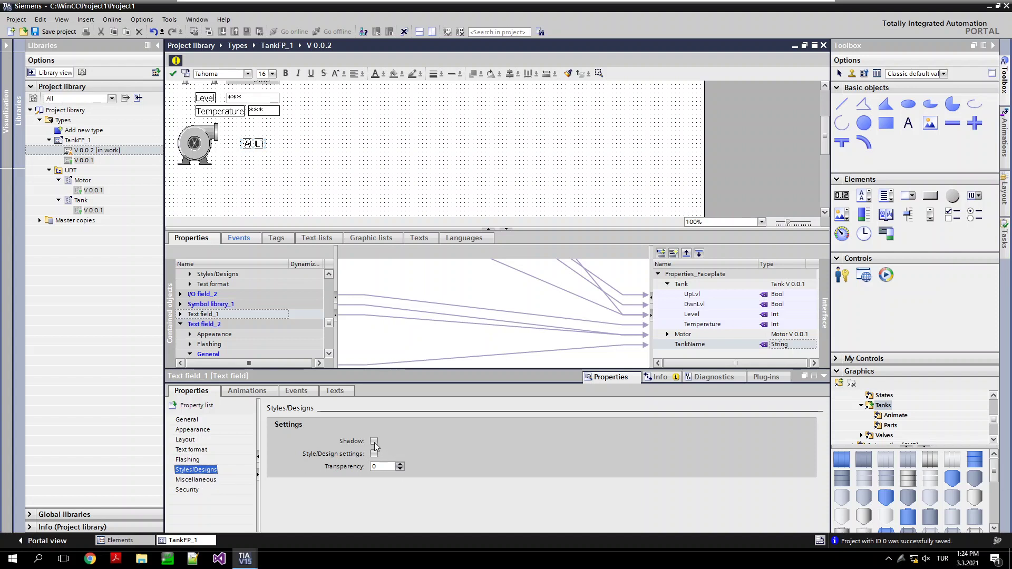
left_click(374, 441)
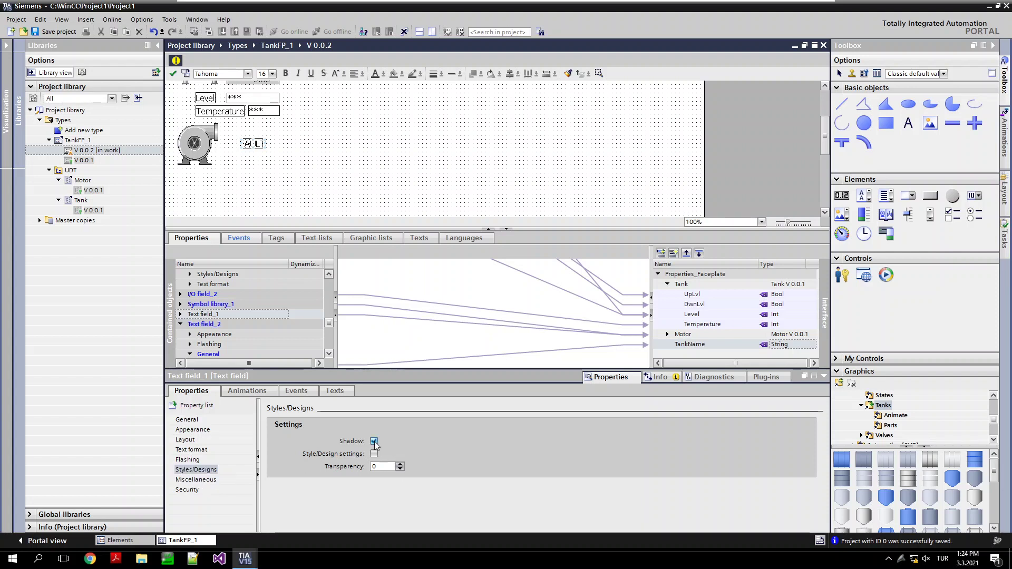
- Set the FAULT text field's border color to 255, 0, 0 and its border width to 2
left_click(191, 423)
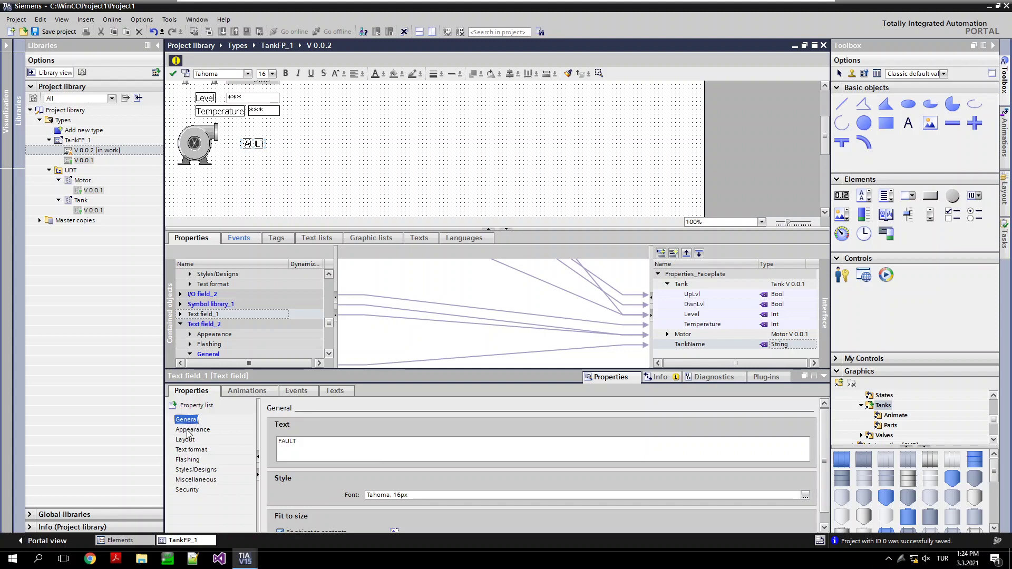
left_click(189, 433)
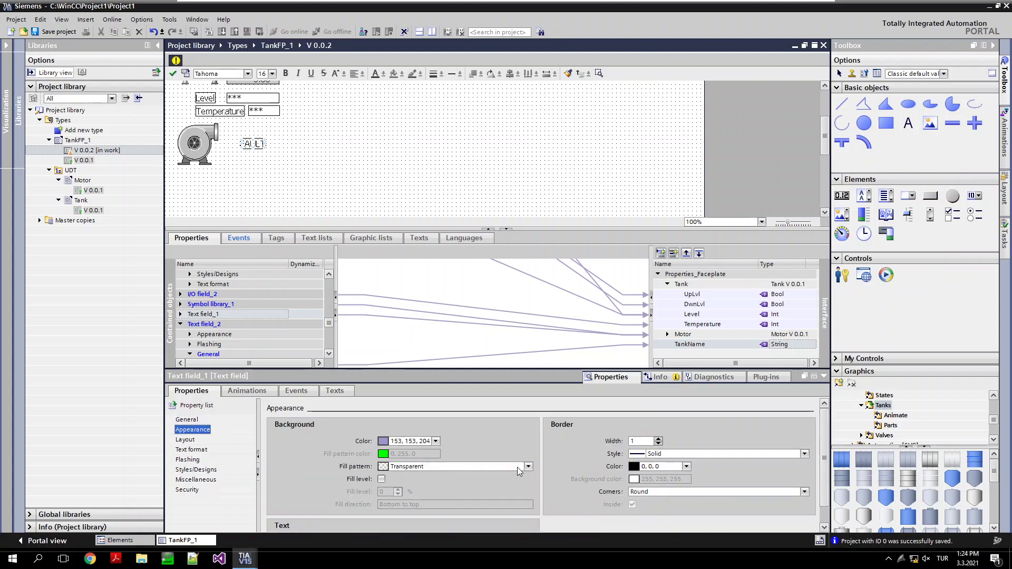
left_click(686, 468)
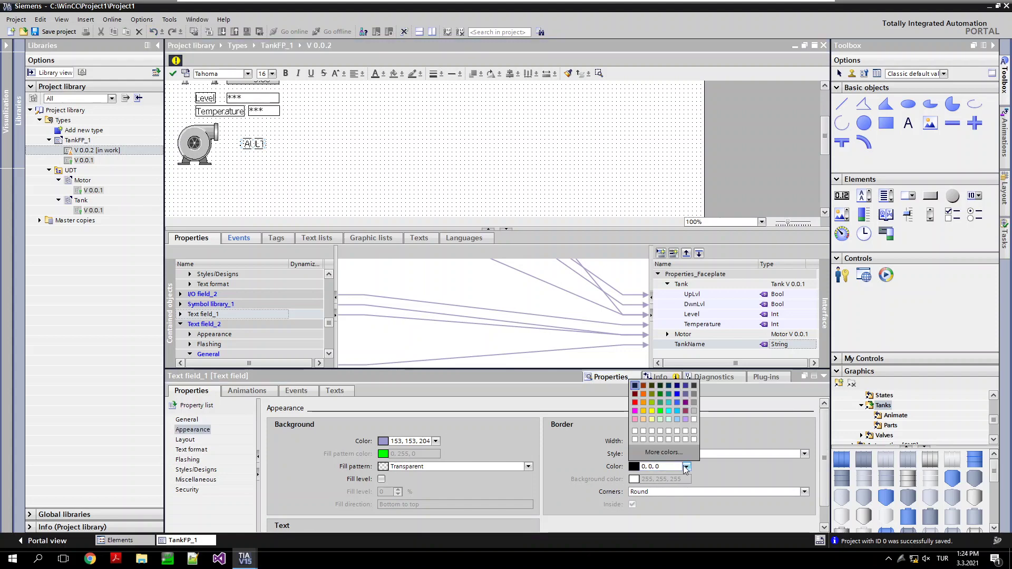
left_click(636, 406)
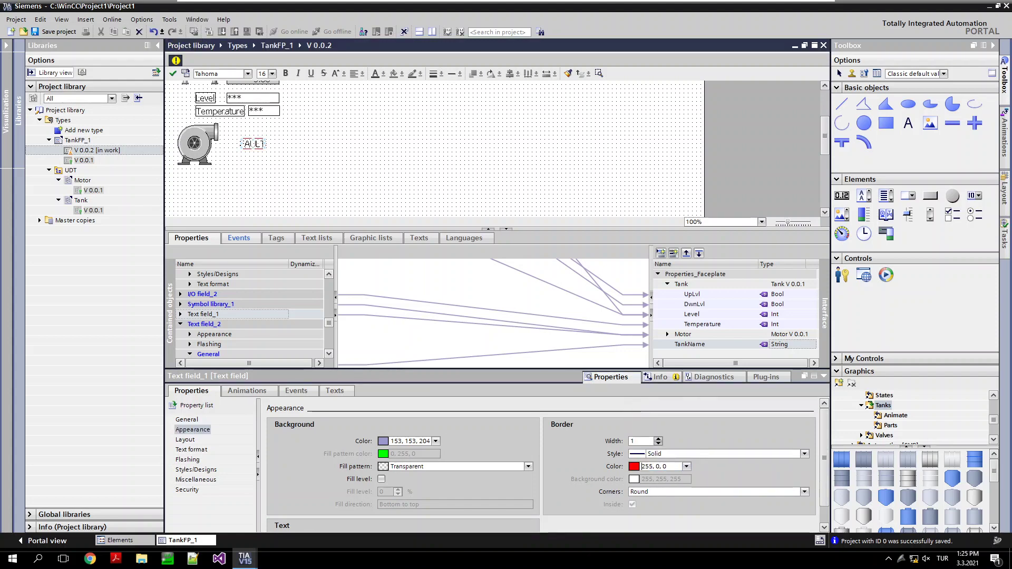
left_click(659, 439)
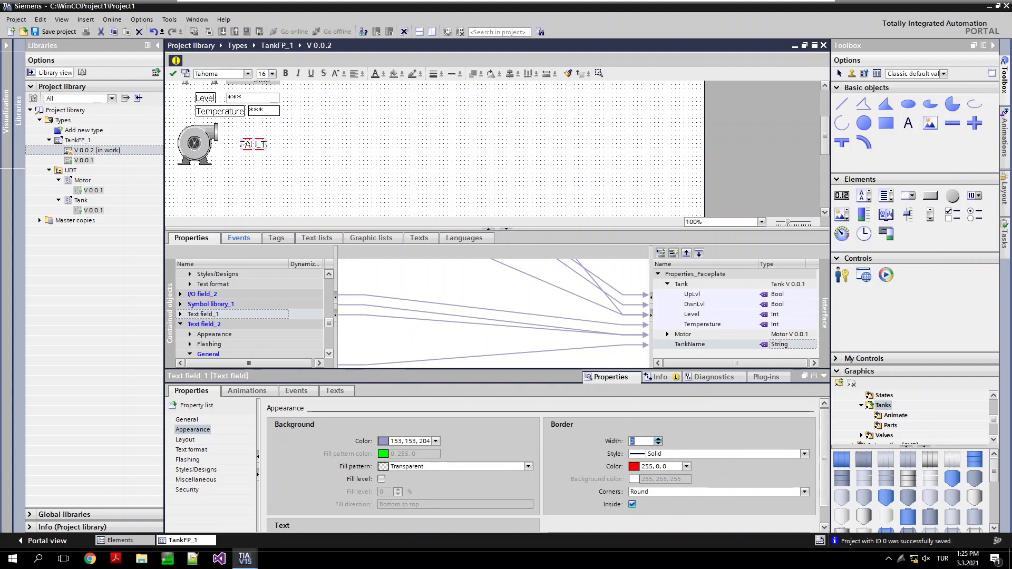
left_click(255, 169)
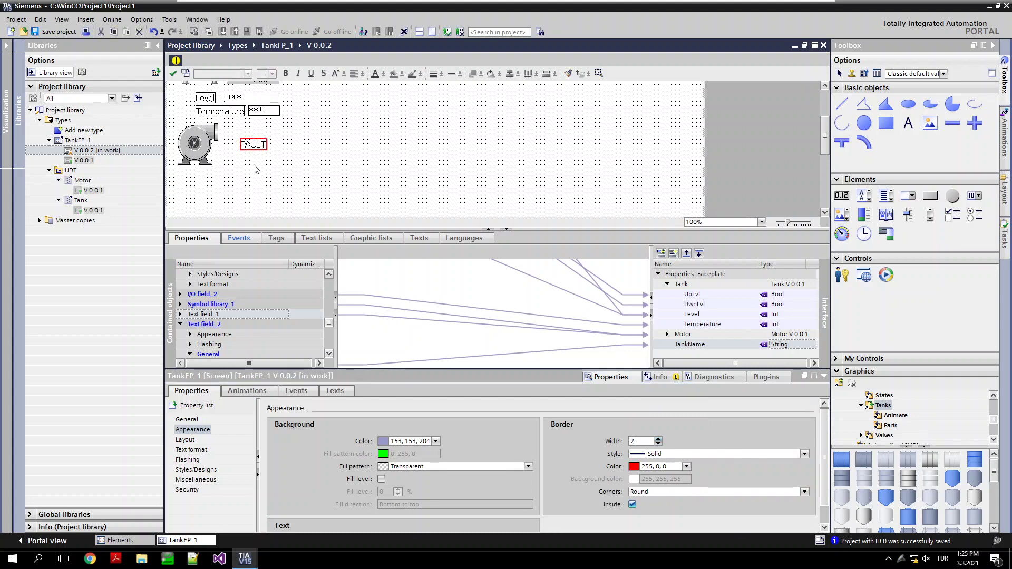
left_click(250, 145)
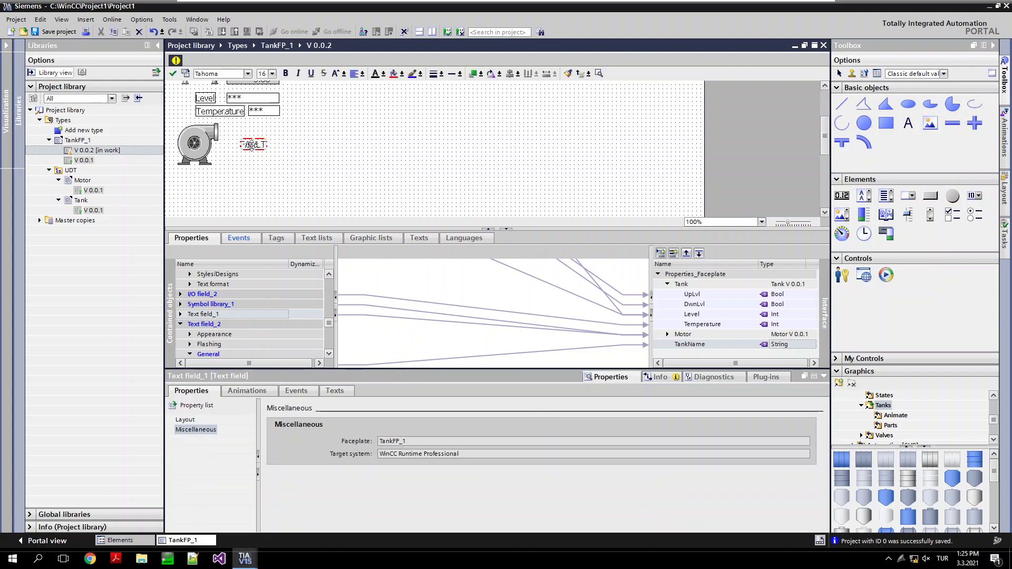
left_click(269, 187)
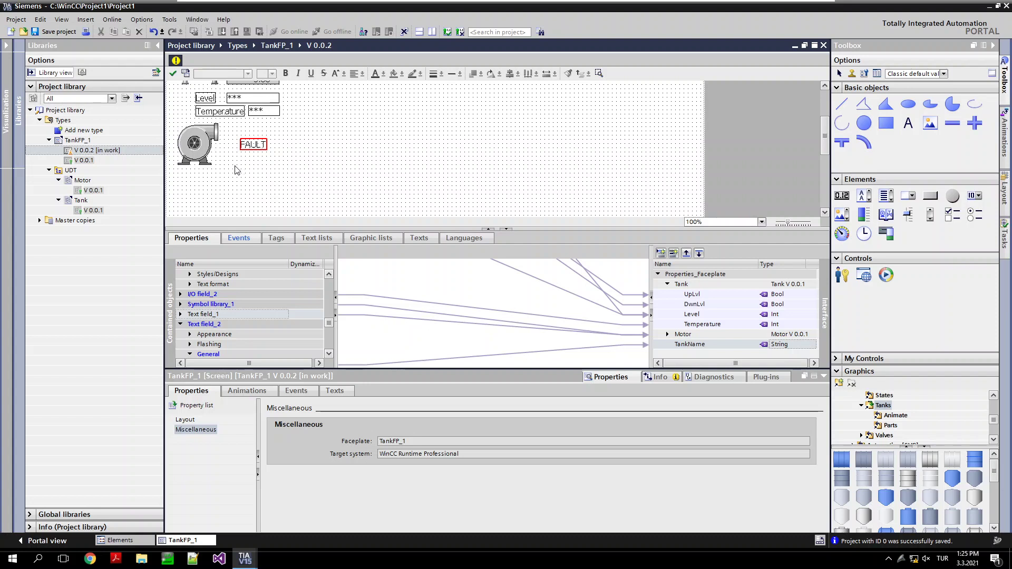
- Release TankFP_1 version 0.0.2, updating instances in the project and deleting unused type versions from the library
right_click(84, 151)
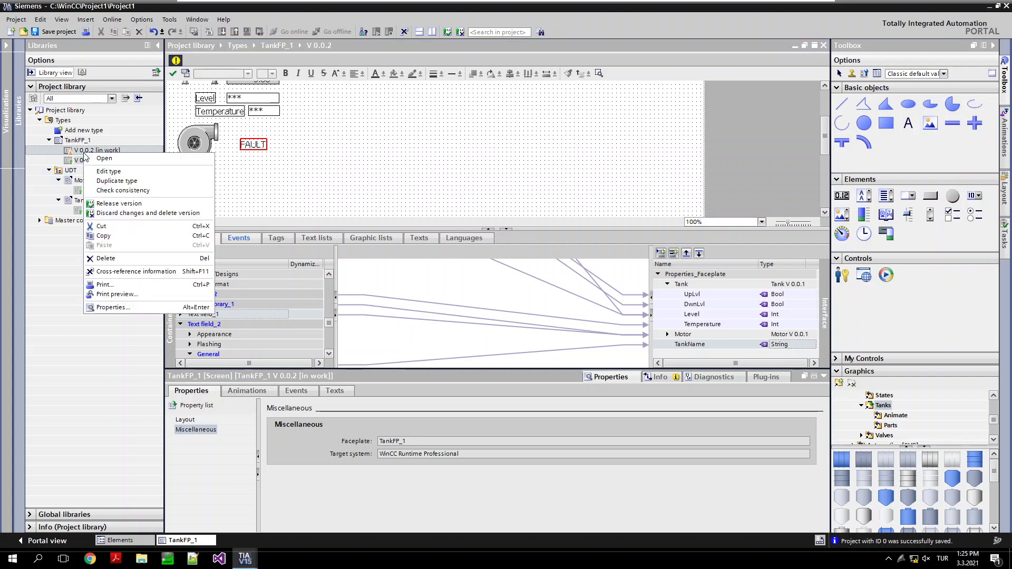
left_click(127, 205)
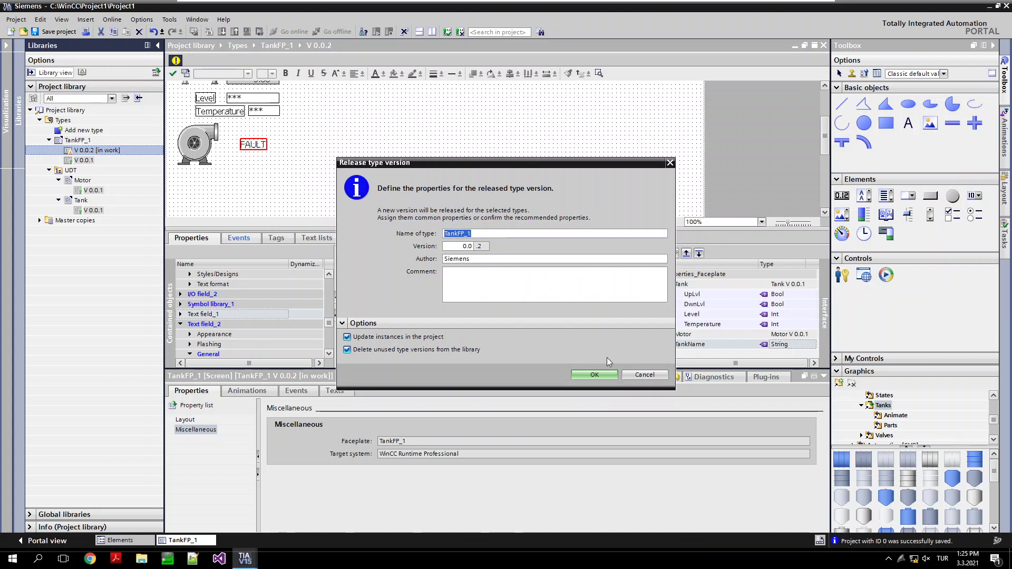
left_click(595, 375)
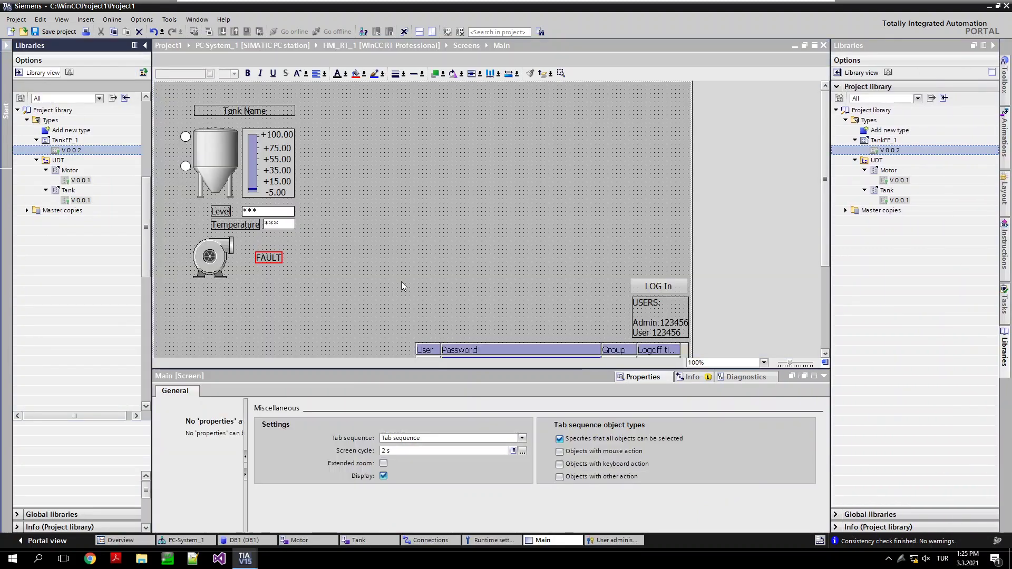
- Set the dynamization of the Motor interface property to a tag for the TankFP_1 faceplate instance on the Main screen
left_click(257, 206)
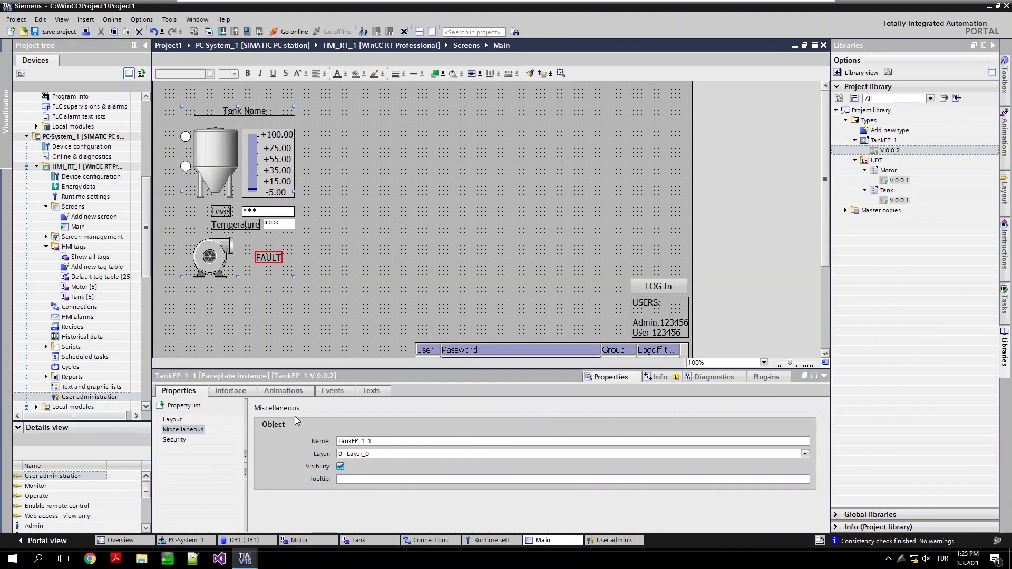
left_click(226, 392)
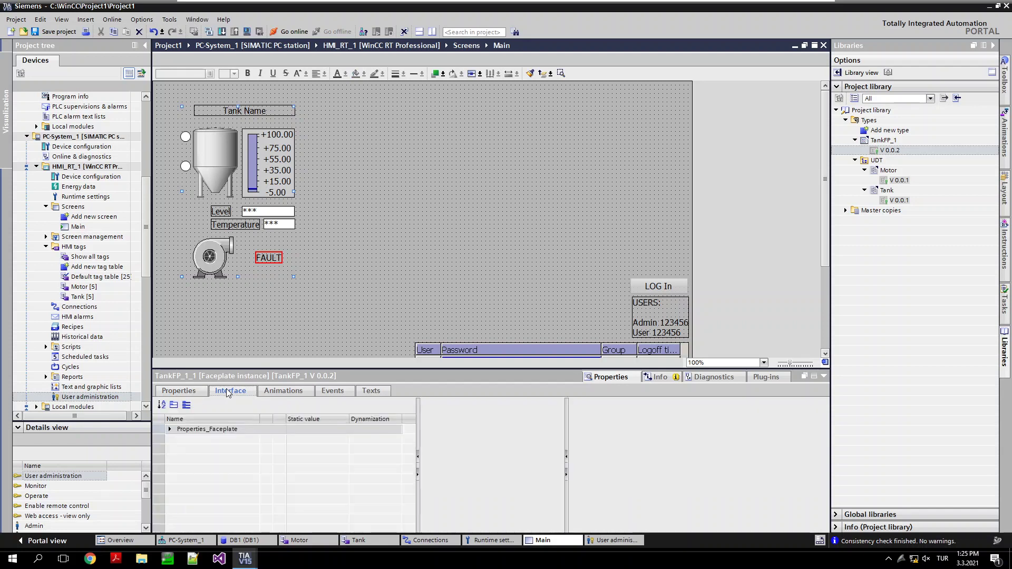
left_click(170, 430)
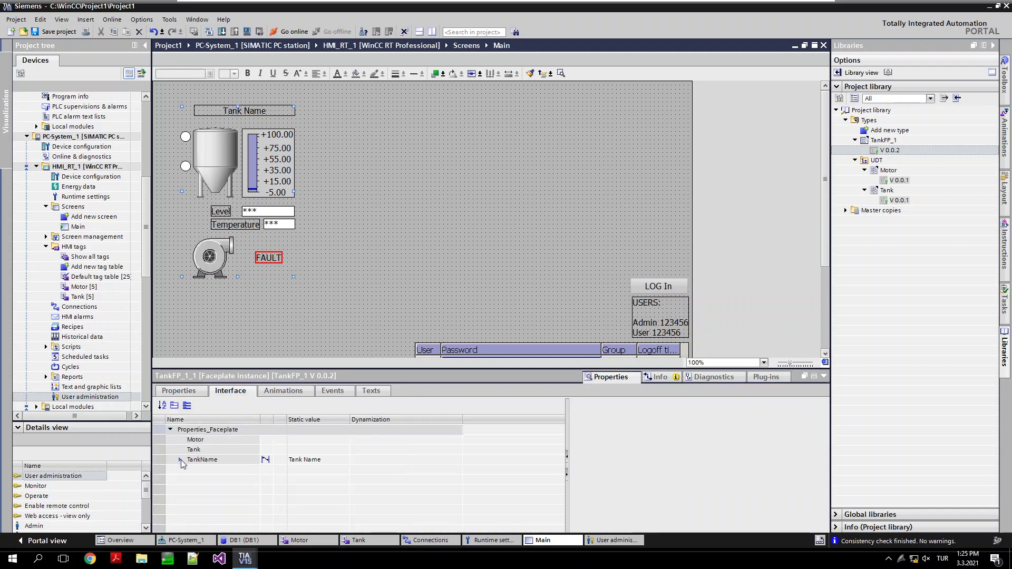
left_click(181, 460)
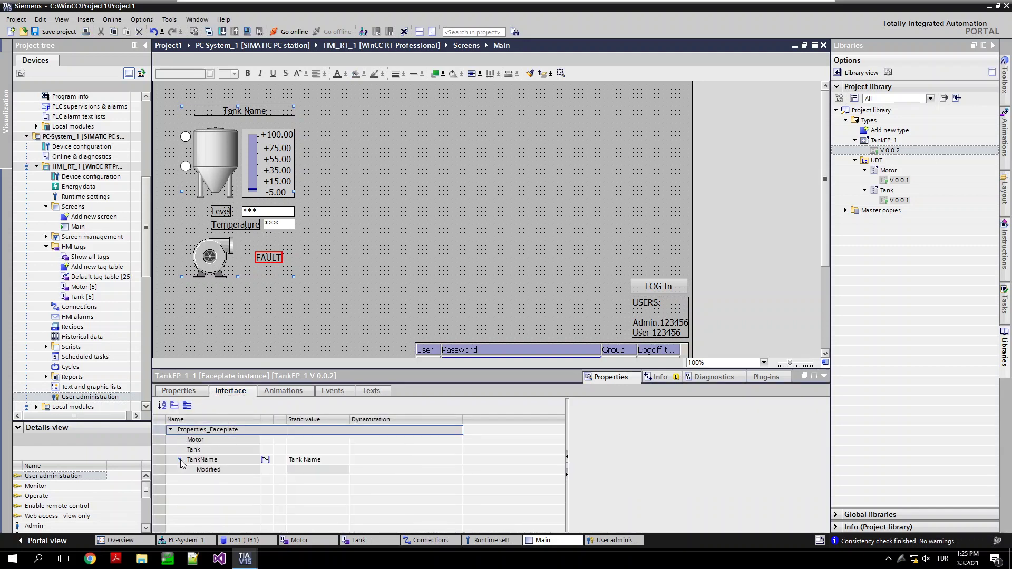
left_click(319, 441)
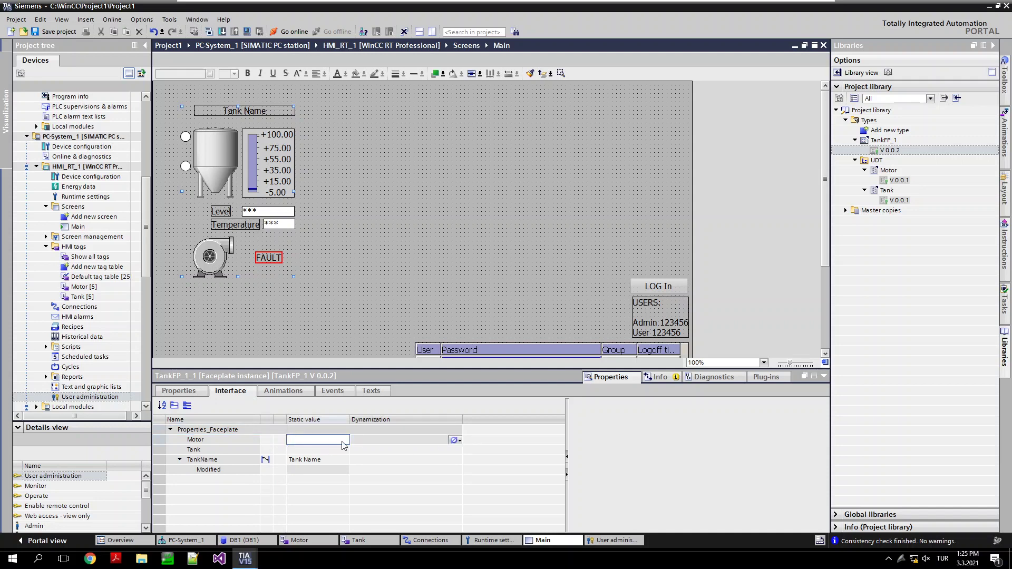
left_click(456, 439)
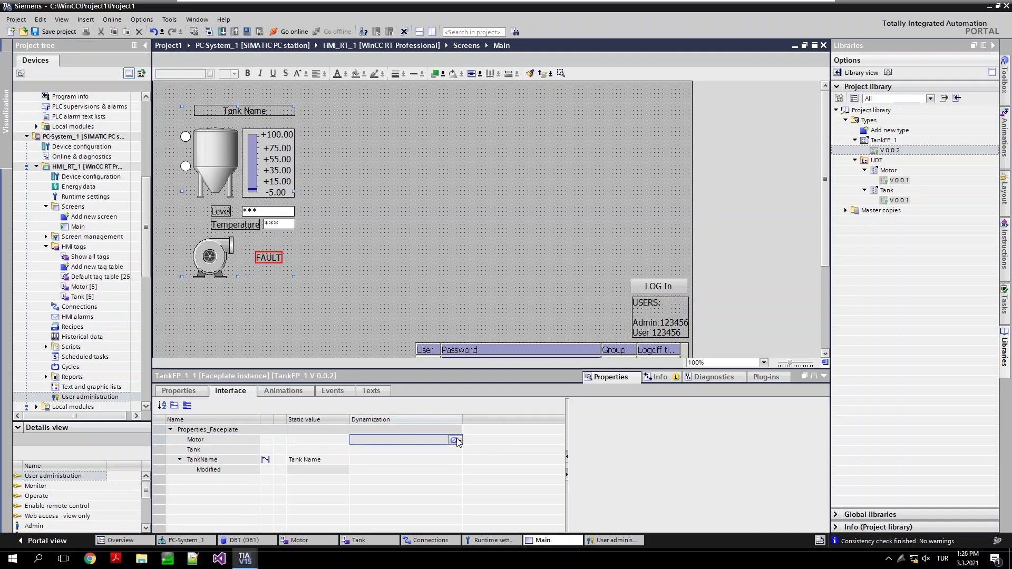
left_click(455, 442)
left_click(464, 450)
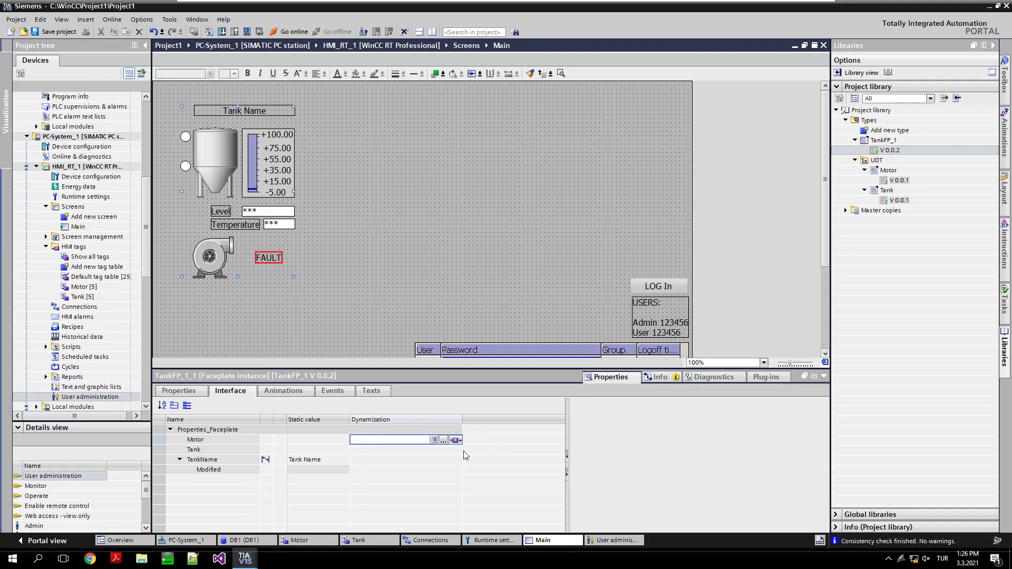
- Assign the Motor1 tag from the Motor tag table to the faceplate instance's Motor interface property
left_click(443, 439)
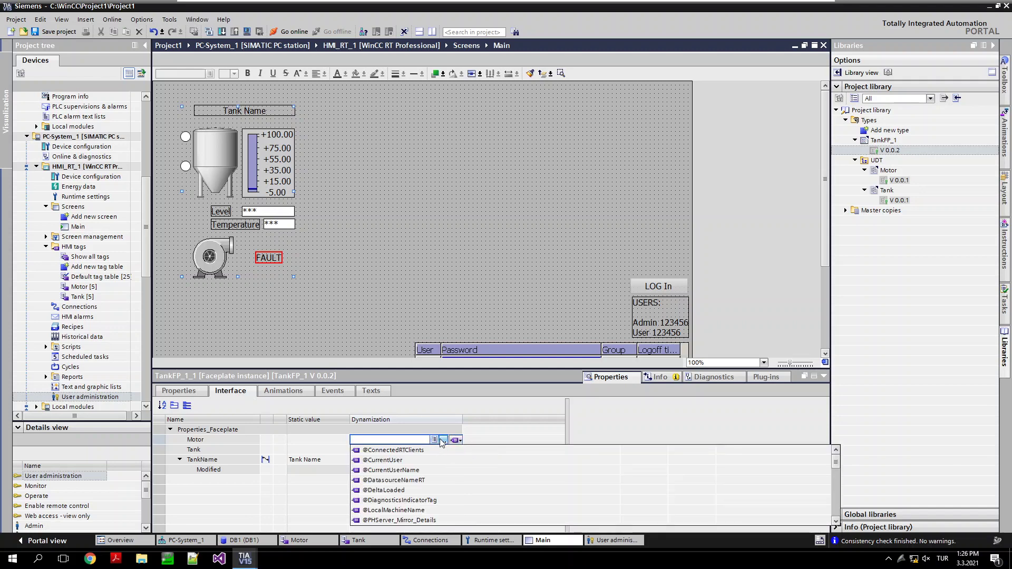
left_click(442, 441)
left_click(442, 441)
left_click(443, 442)
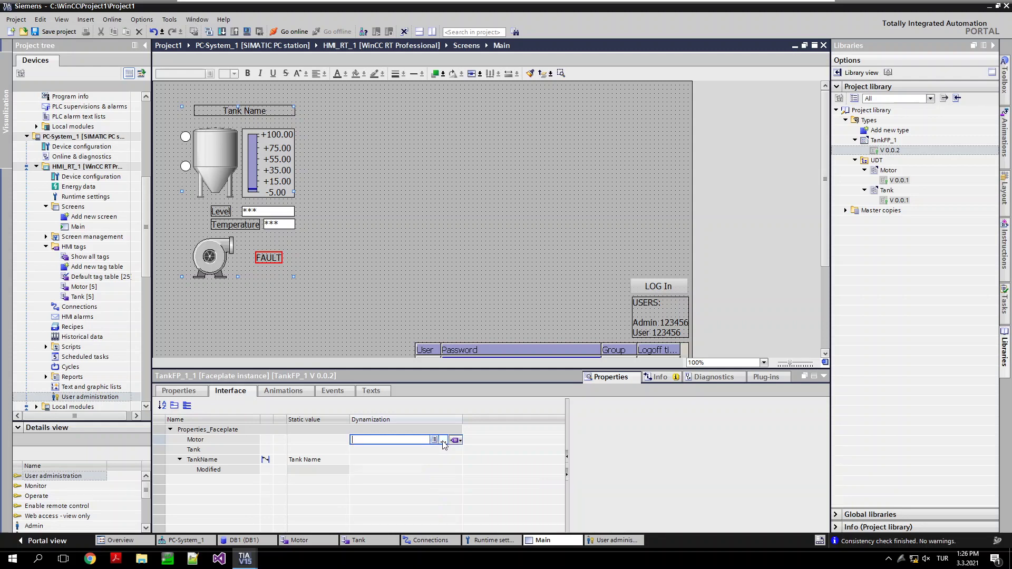
left_click(443, 442)
left_click(443, 441)
left_click(443, 441)
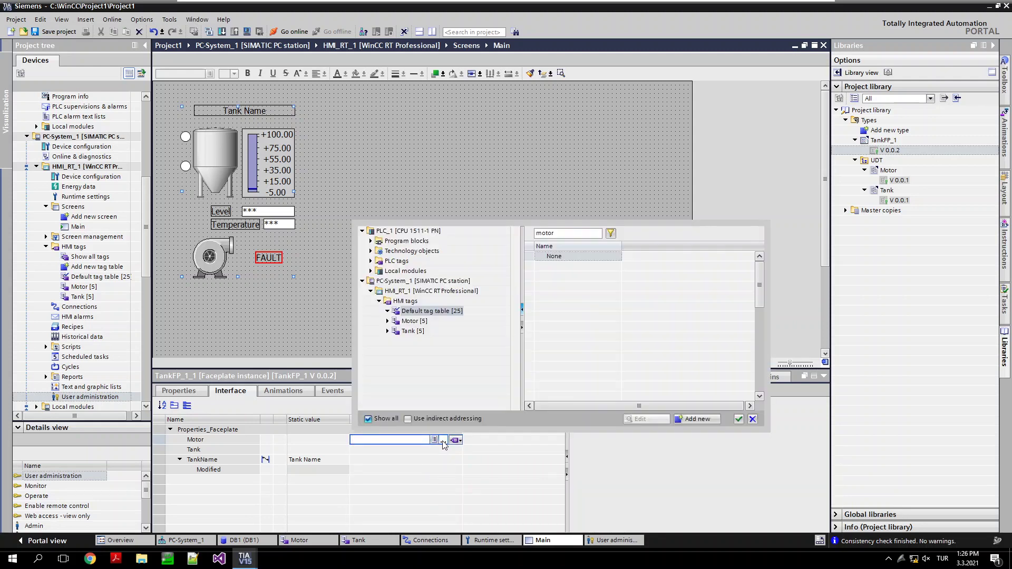
left_click(412, 322)
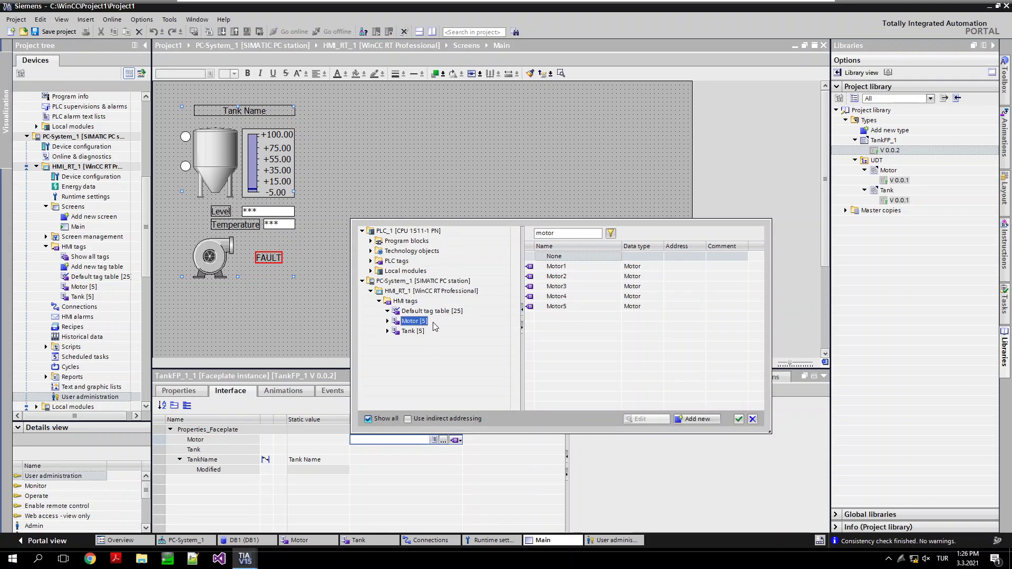
left_click(559, 268)
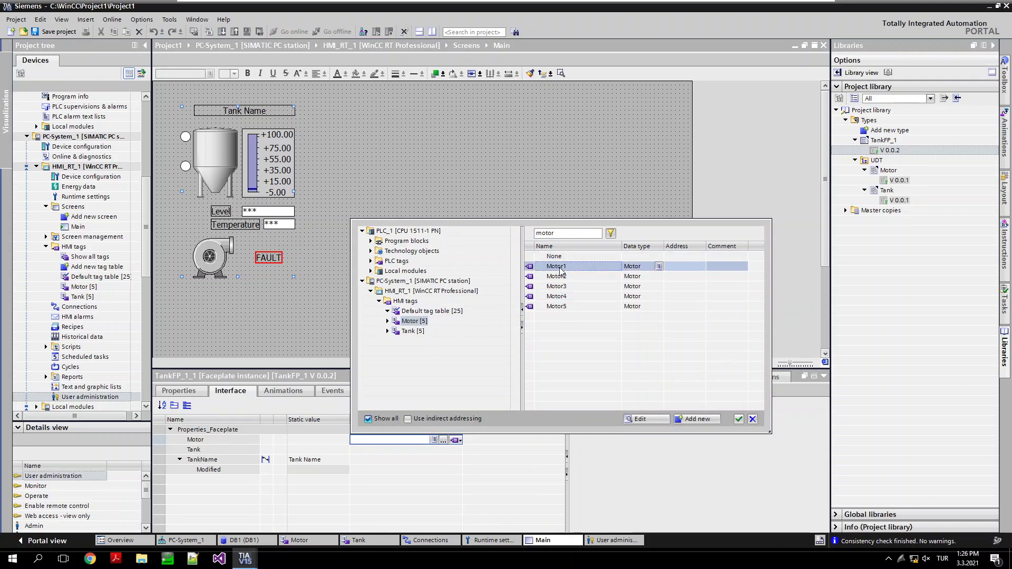
double_click(559, 267)
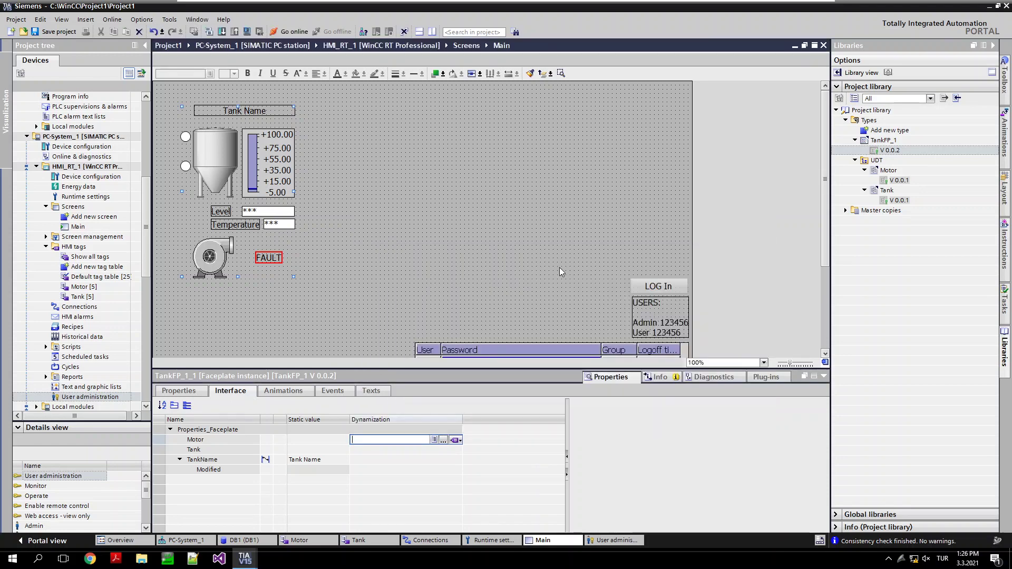
- Dynamize the faceplate instance's Tank interface property with the Tank1 tag from the Tank tag table
left_click(402, 451)
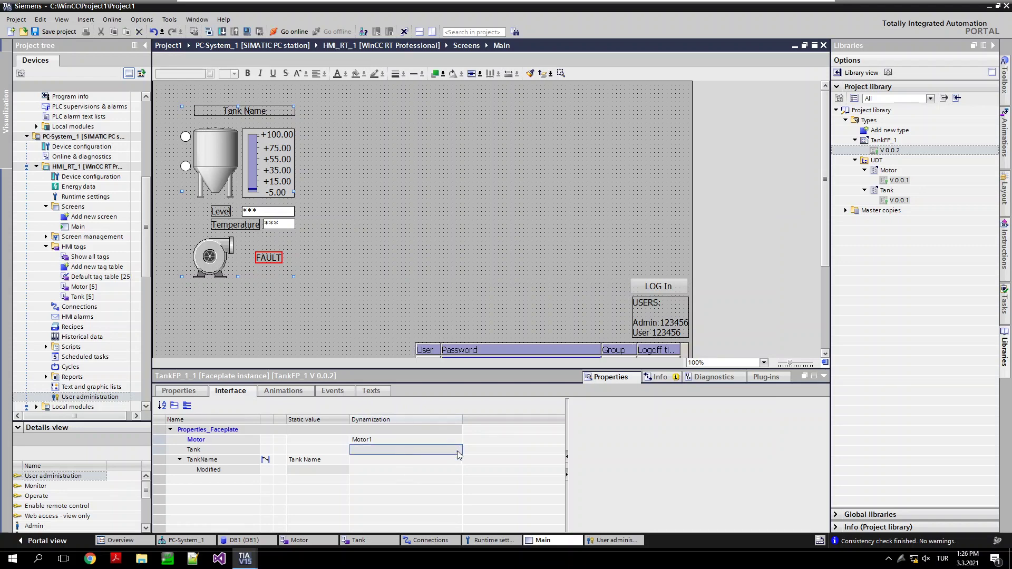
left_click(458, 451)
left_click(457, 451)
left_click(465, 462)
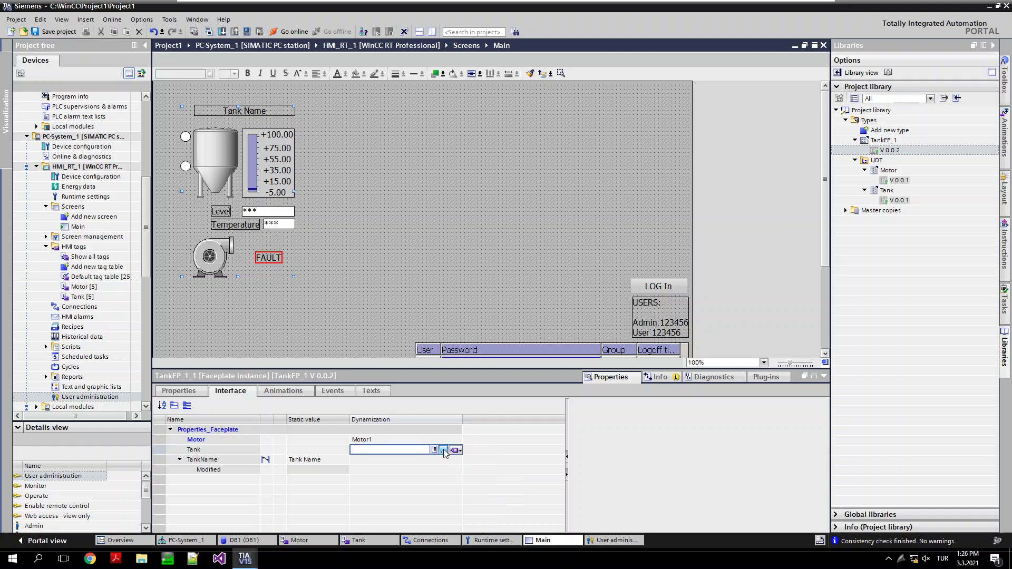
left_click(443, 450)
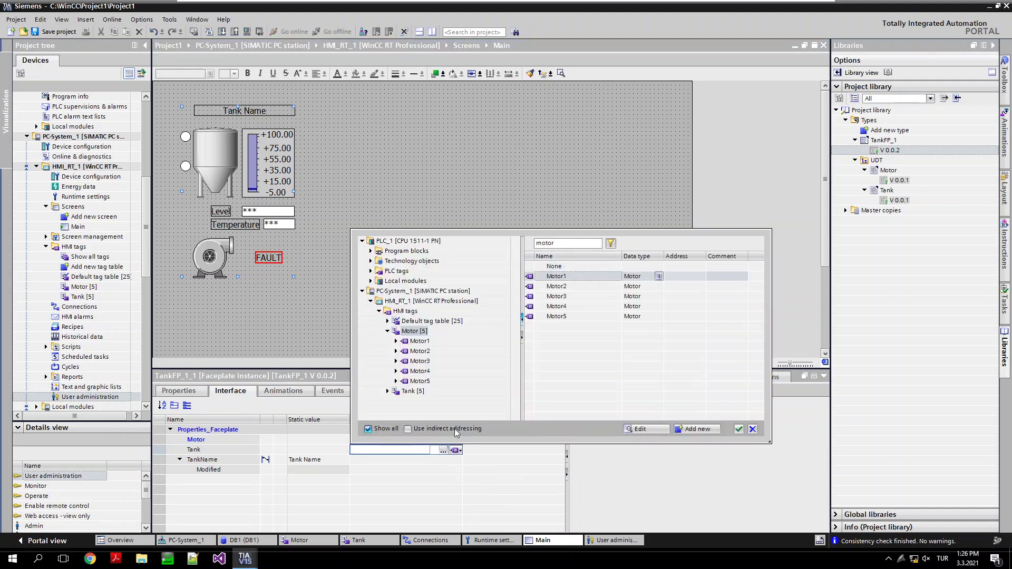
left_click(413, 392)
double_click(554, 276)
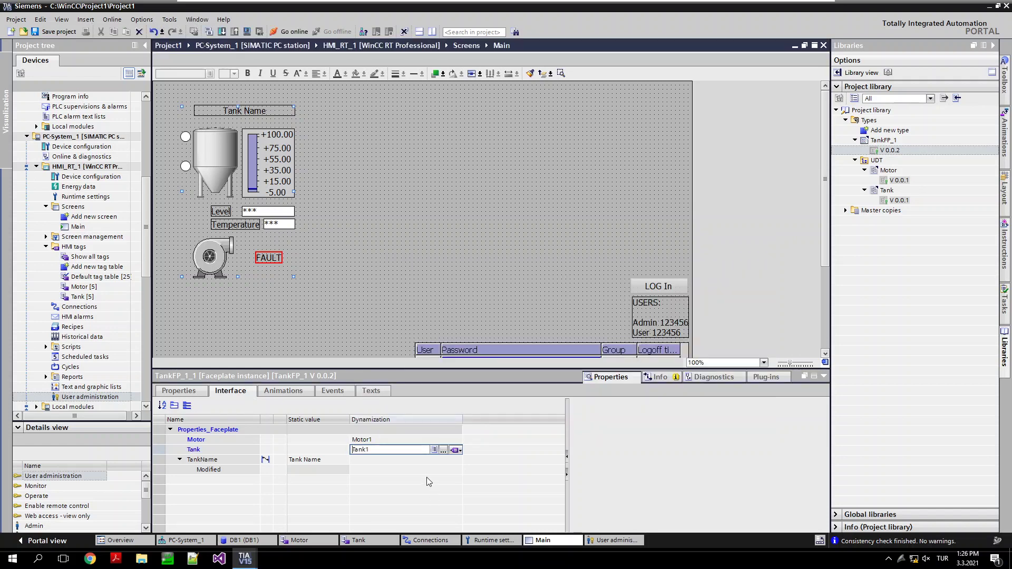
left_click(374, 470)
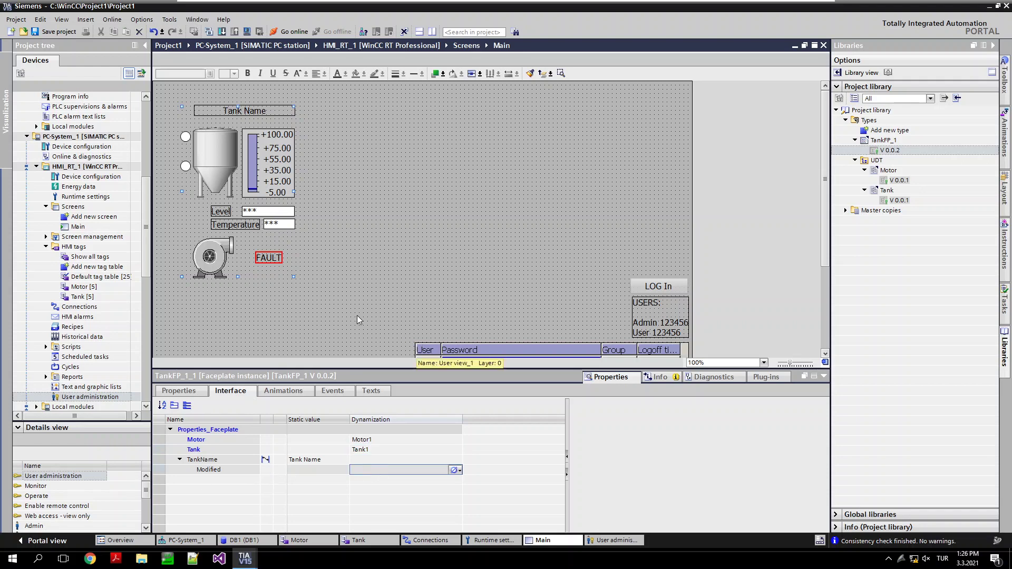
- Place an I/O field below the faceplate instance on the Main screen and show its General properties
left_click(1005, 84)
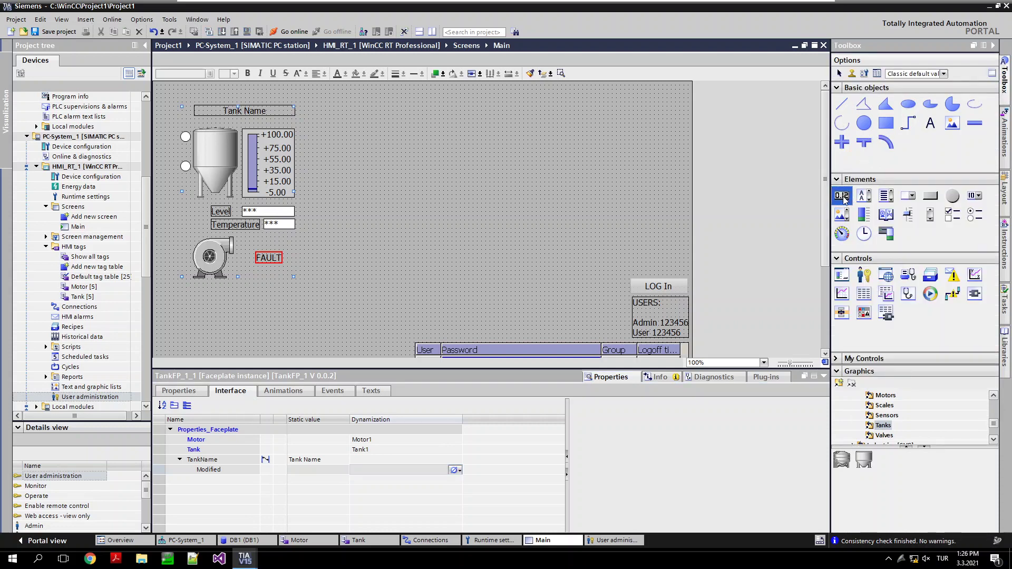
left_click_drag(842, 196, 293, 295)
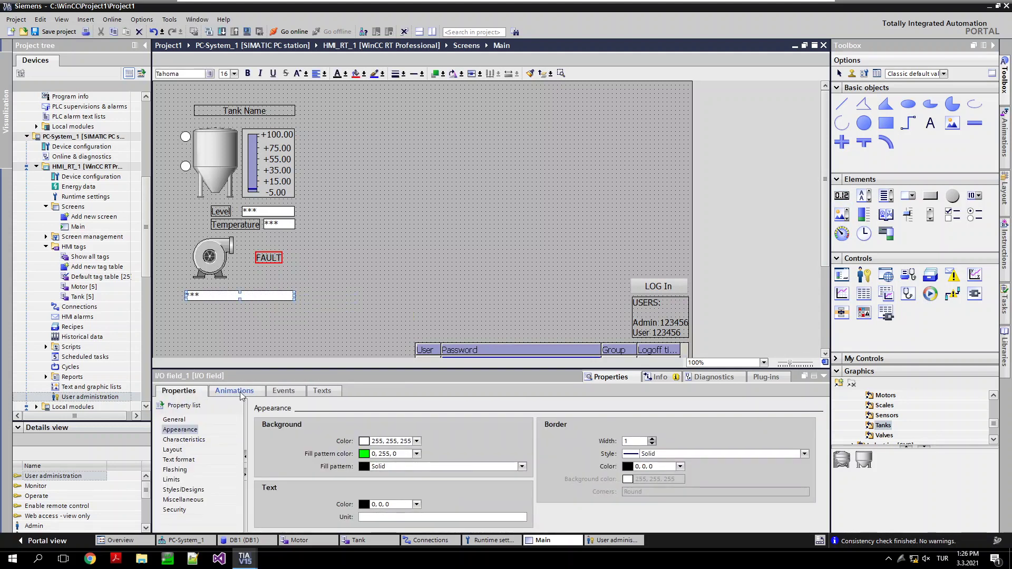
left_click(180, 428)
left_click(175, 420)
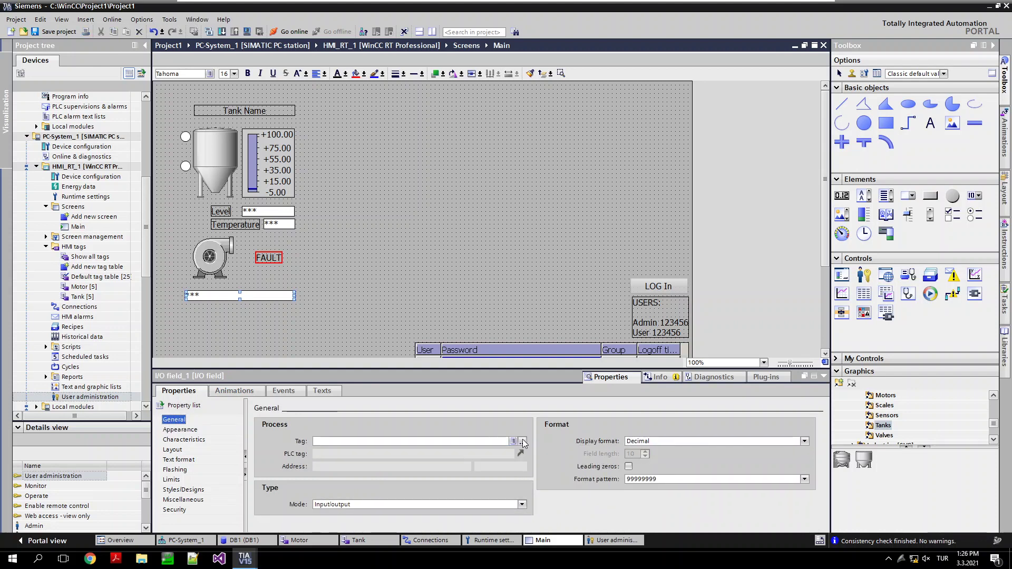
- Create an internal HMI tag named Tank1_Name with data type String and assign it to the new I/O field
left_click(523, 442)
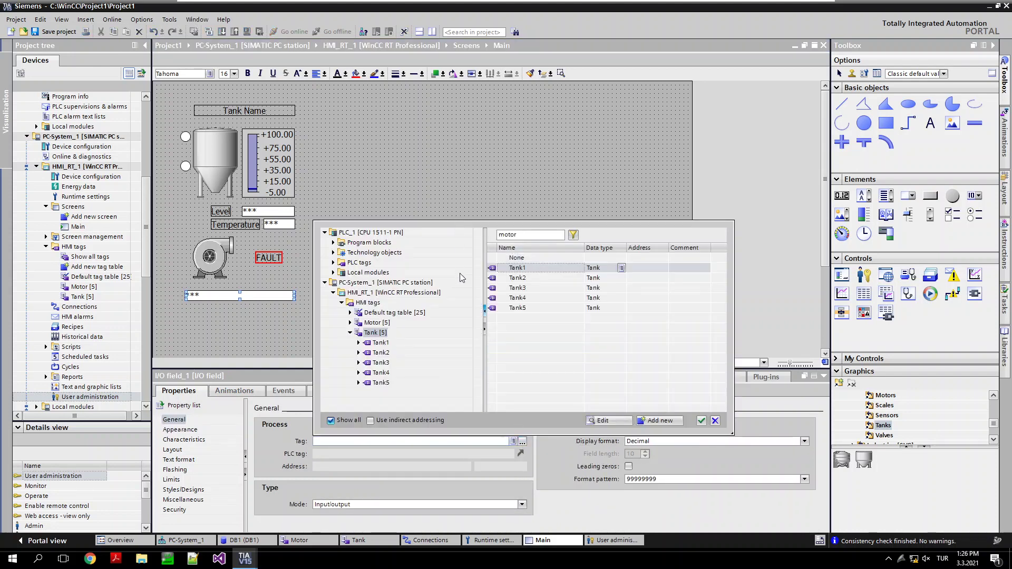
left_click(375, 333)
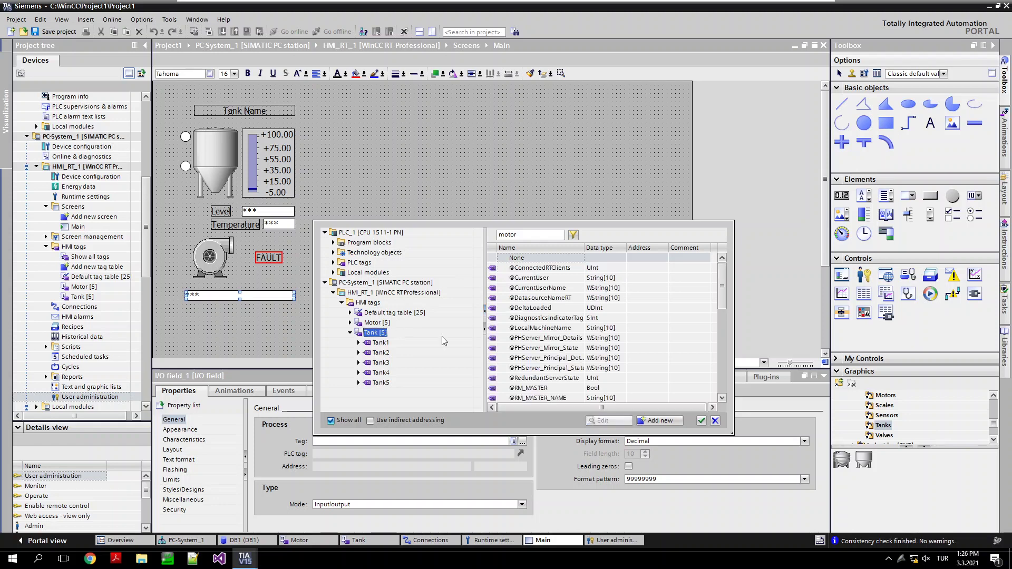
left_click(660, 420)
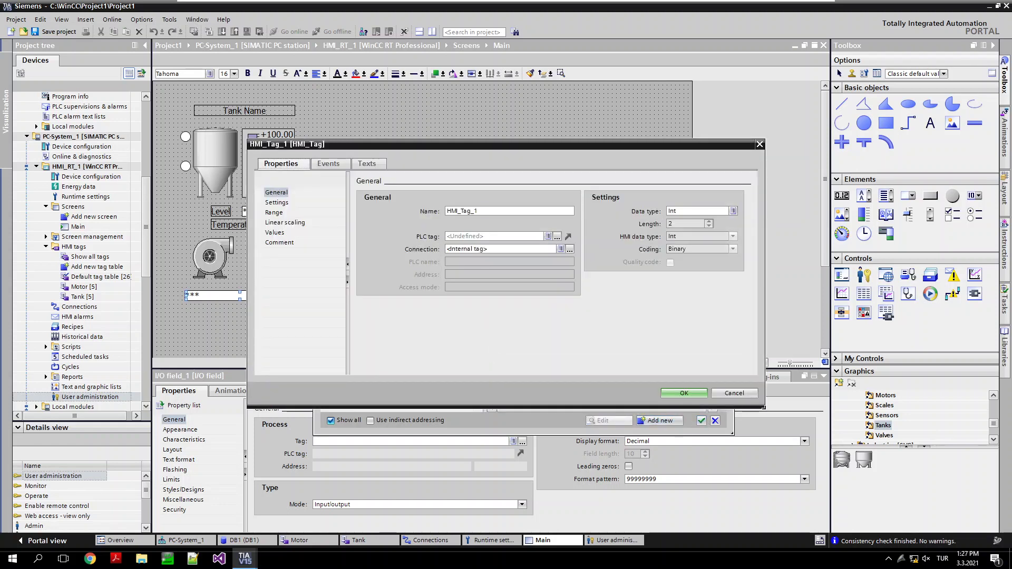
key("ctrl+a")
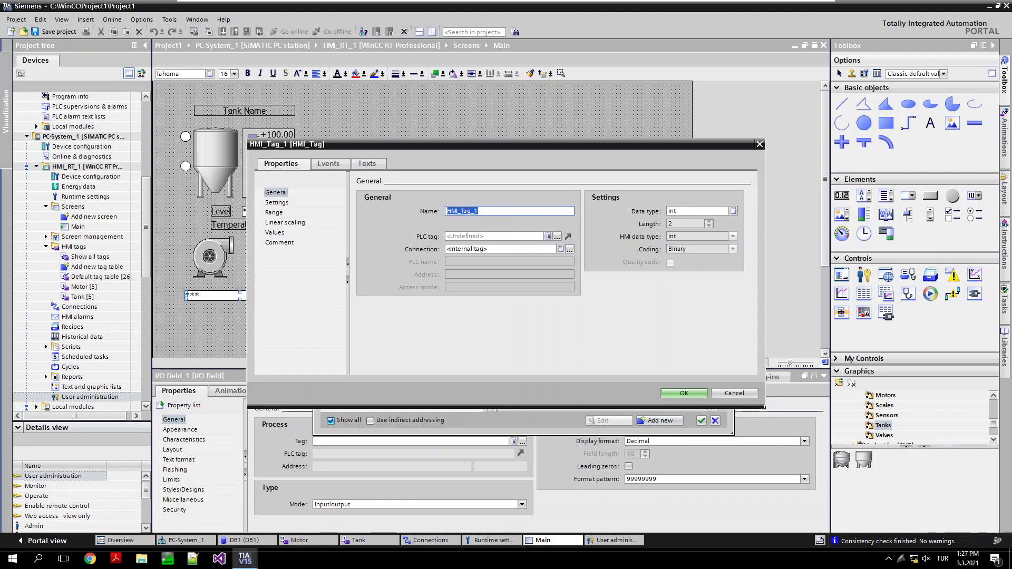
type("Tank1")
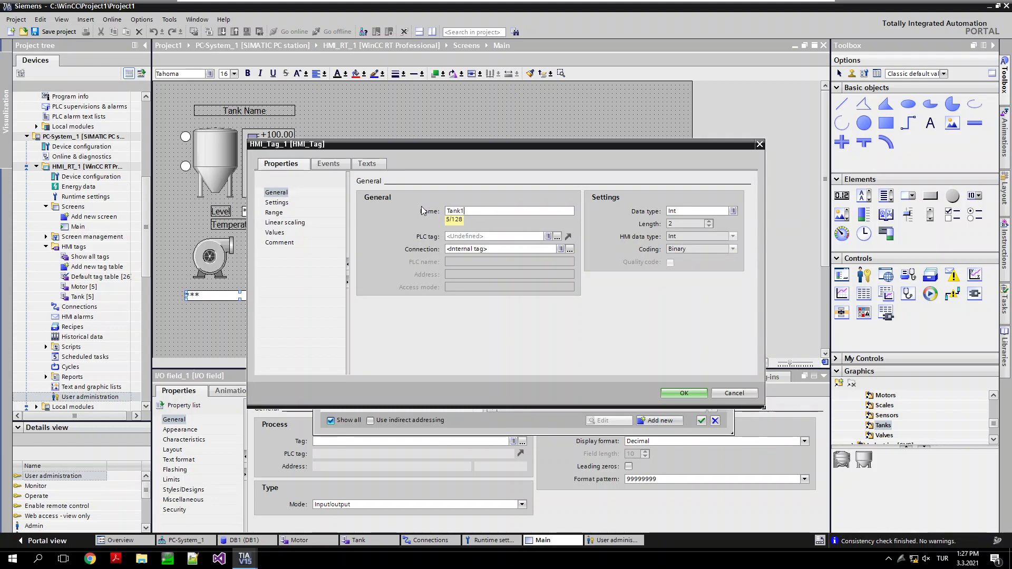
type("_Name")
left_click(733, 211)
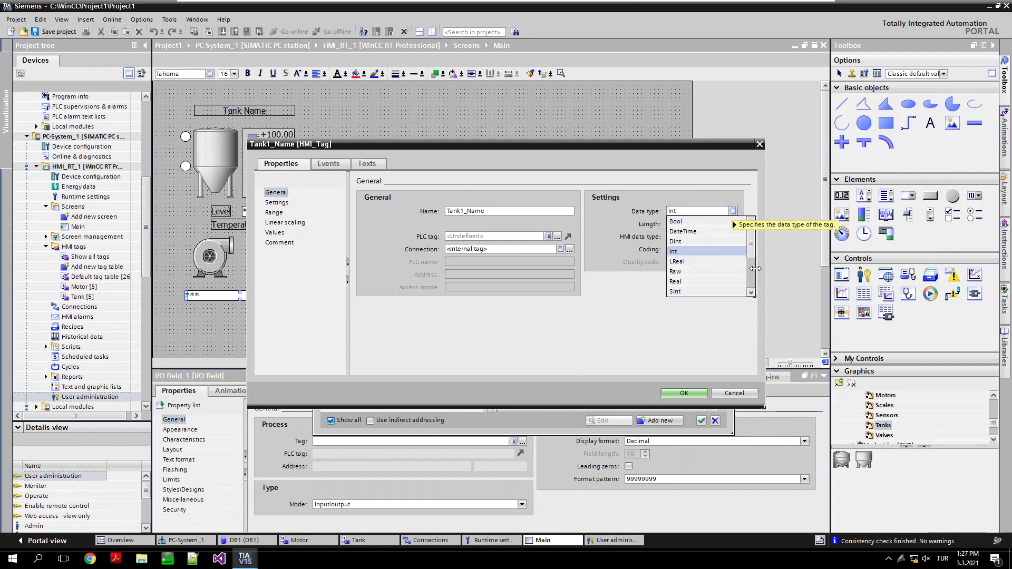
scroll(749, 266, "down", 2)
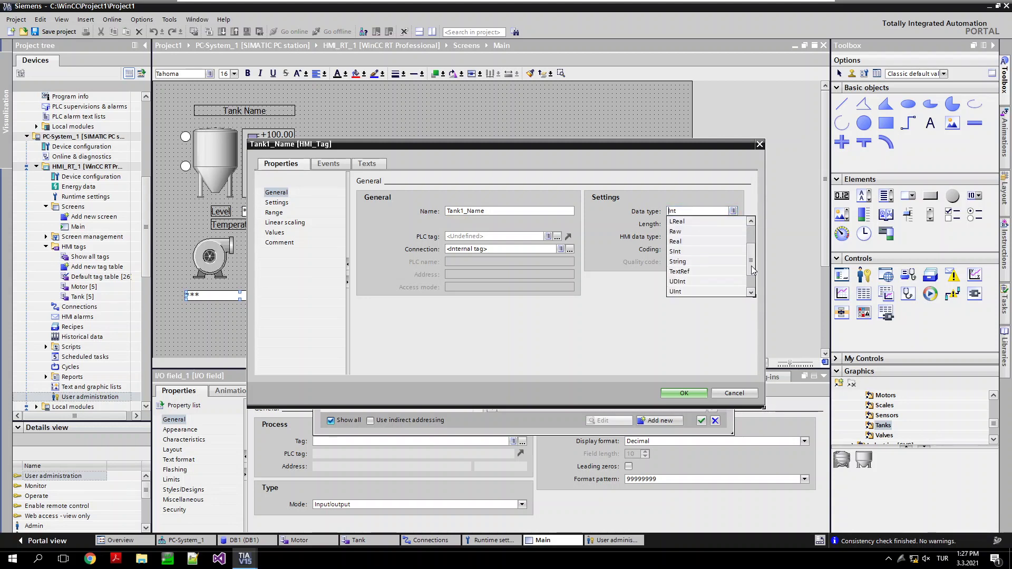
left_click(700, 262)
left_click(692, 391)
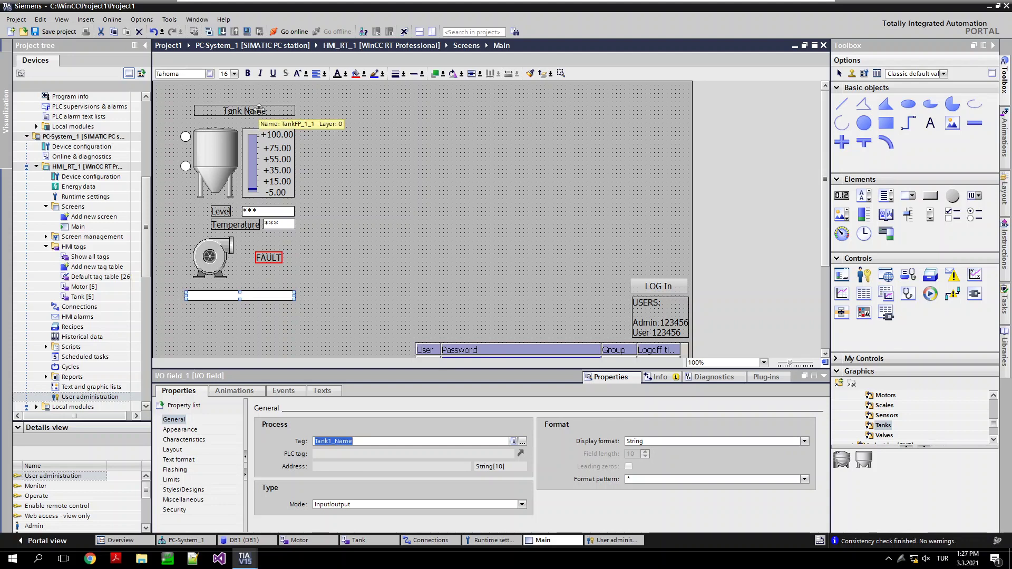
- Select the TankFP_1 faceplate instance on the Main screen and show its interface properties
left_click(256, 205)
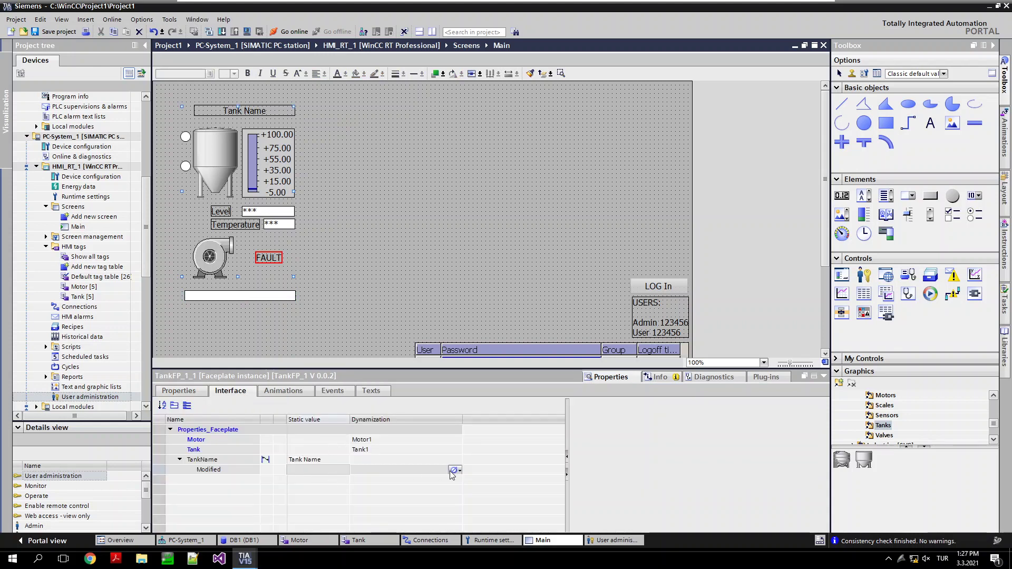
left_click(456, 470)
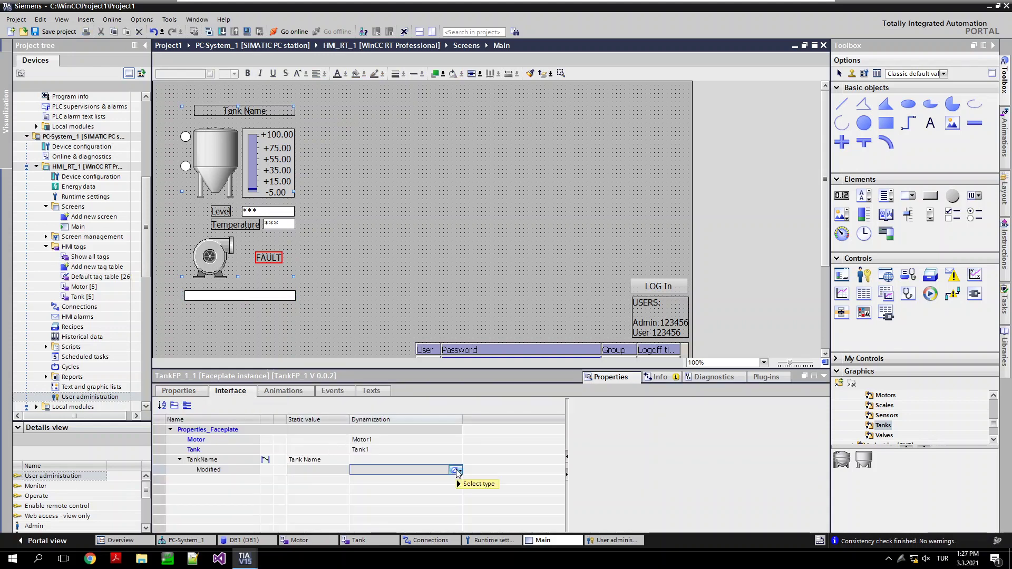
left_click(455, 471)
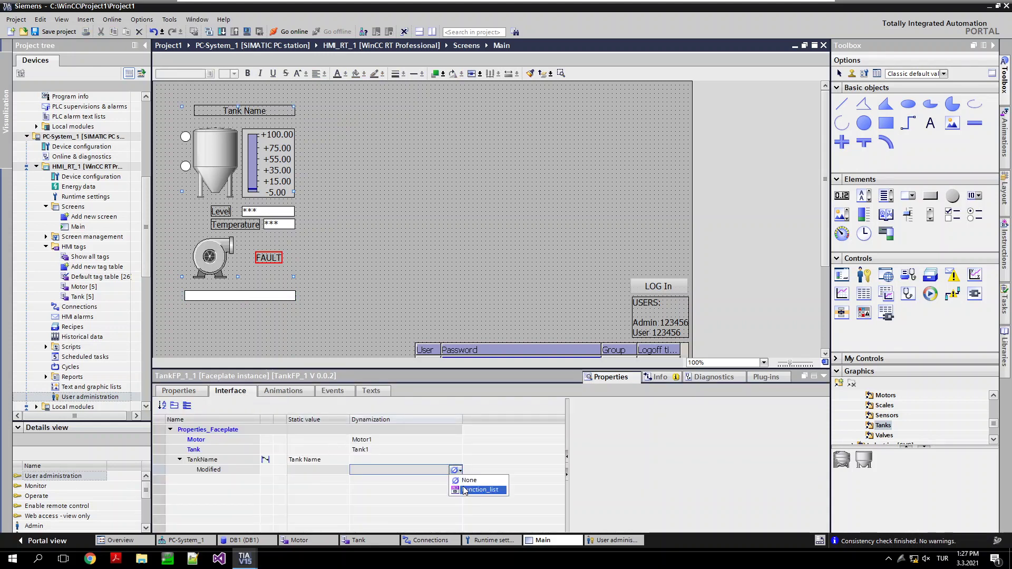
left_click(411, 472)
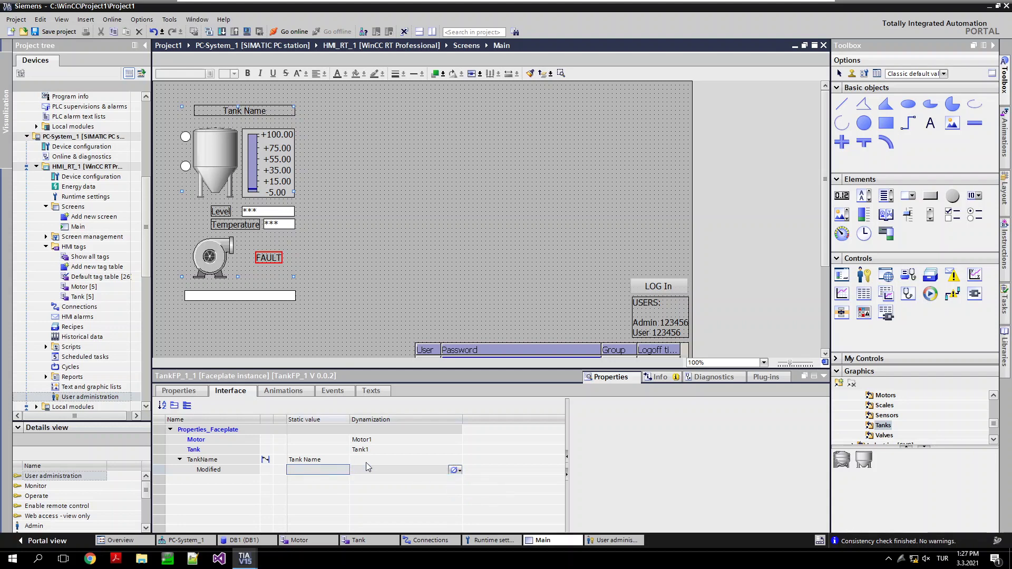
- Dynamize the faceplate instance's TankName interface property with the Tank1_Name tag from the Default tag table
left_click(444, 462)
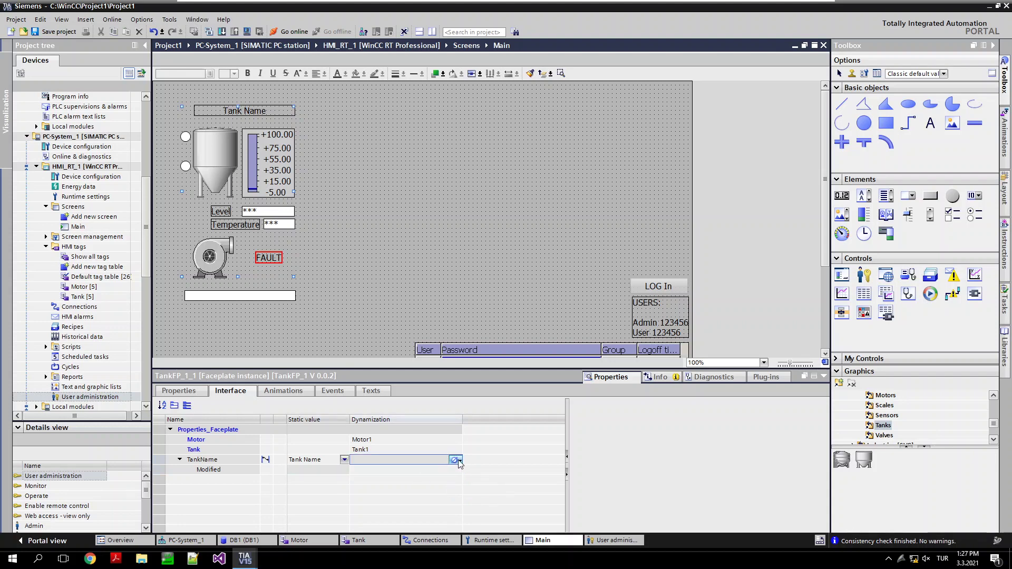
left_click(459, 462)
left_click(464, 472)
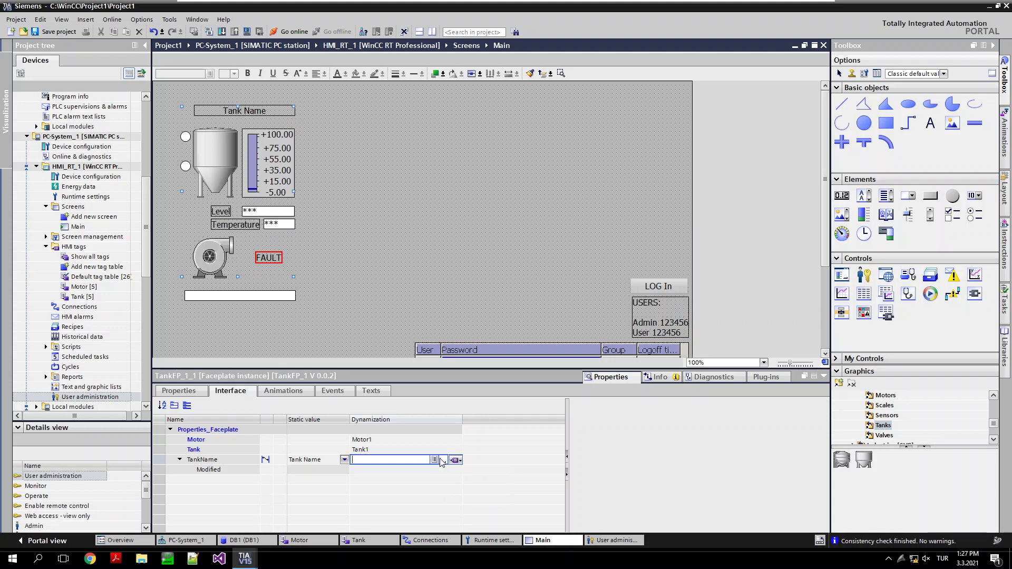
left_click(442, 461)
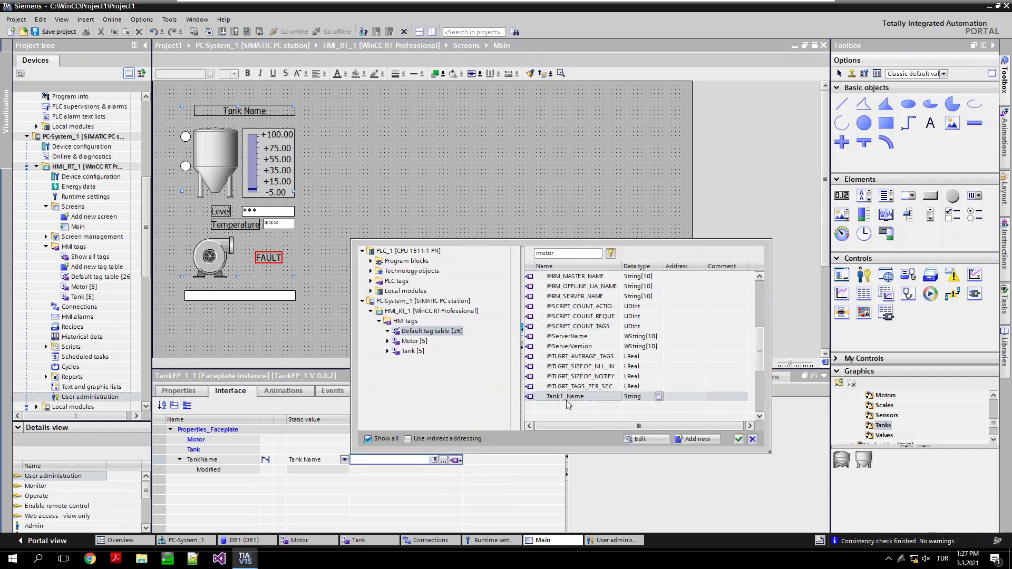
double_click(565, 397)
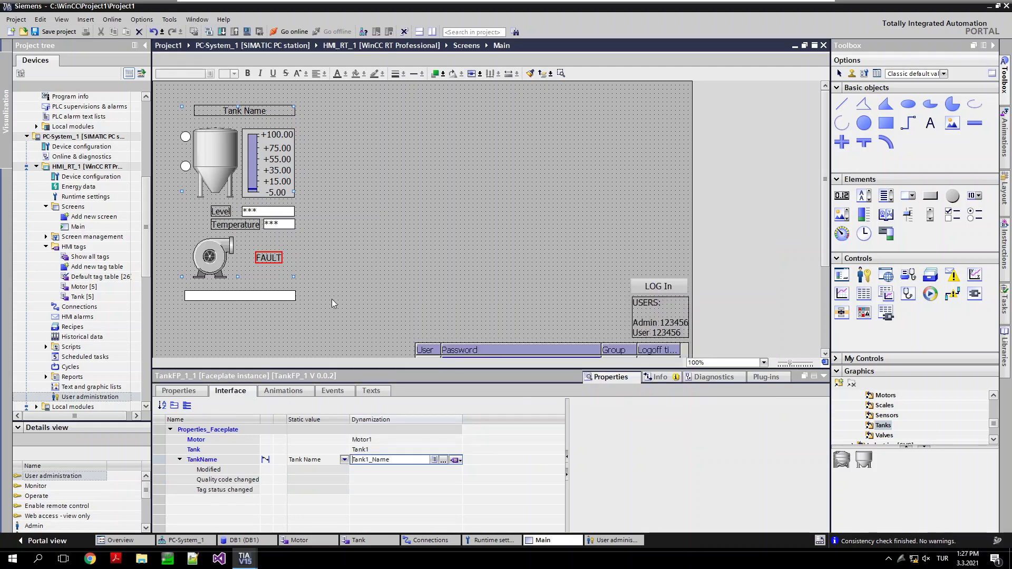
- Reselect the faceplate instance to check its interface tag assignments and save the project
left_click(317, 220)
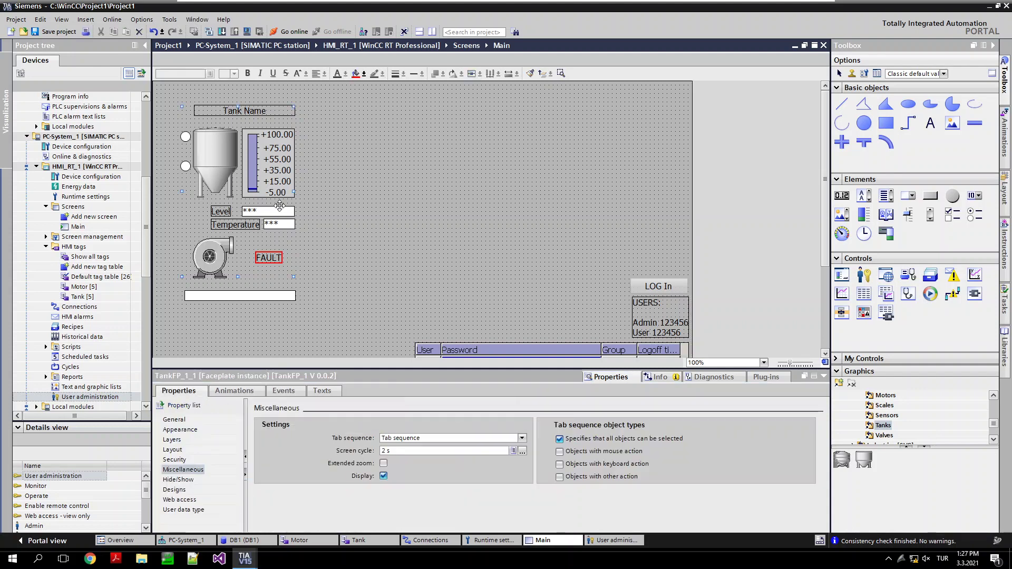
left_click(201, 174)
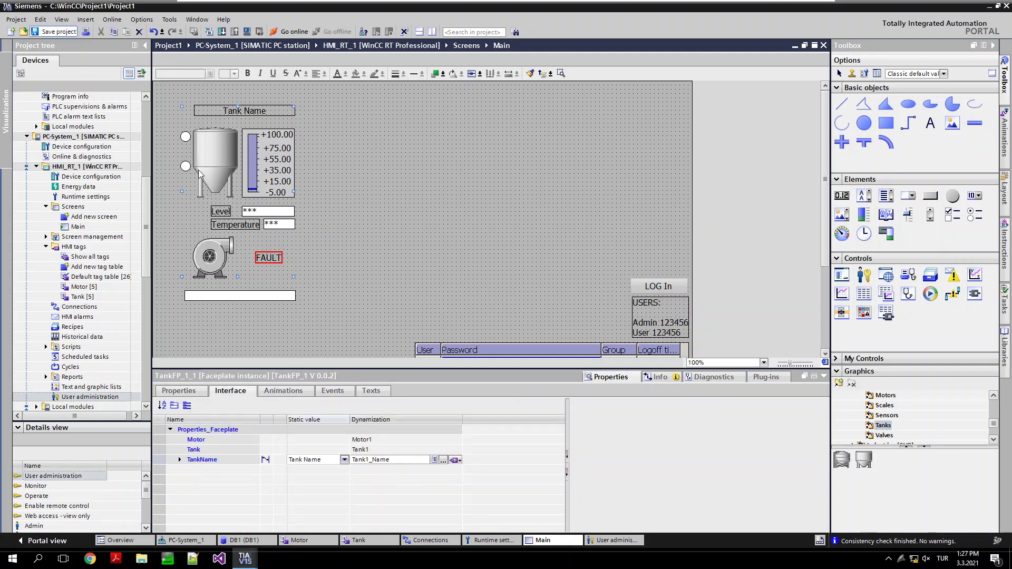
key("ctrl+s")
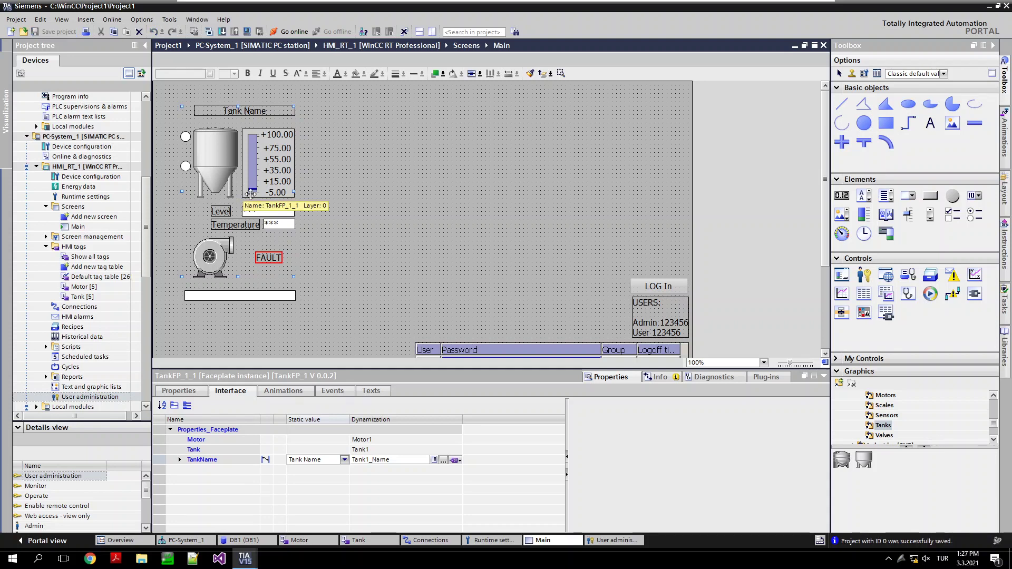
mouse_move(553, 4)
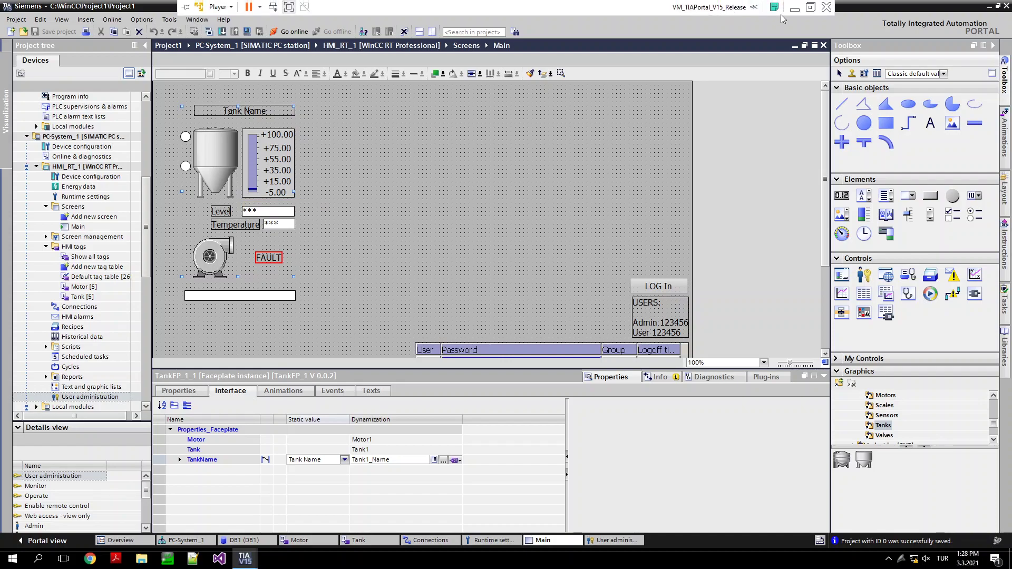